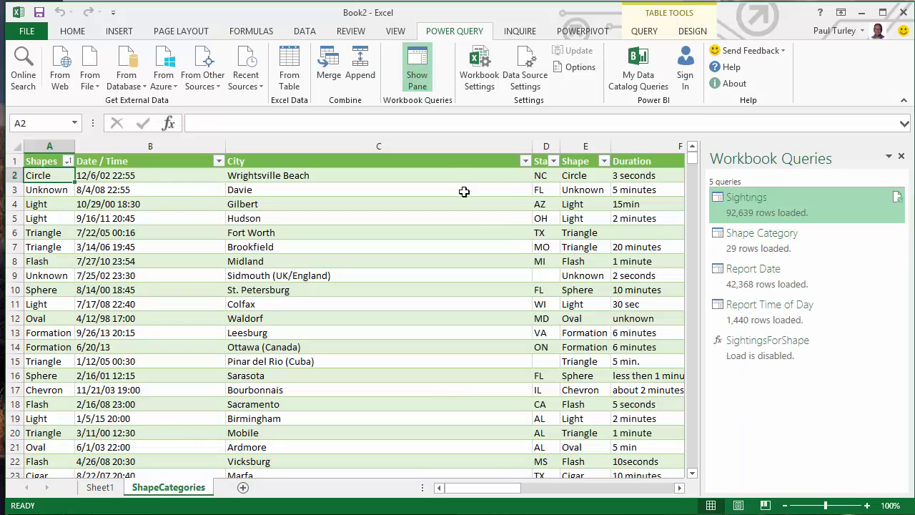
- Switch the Excel ribbon to the POWERPIVOT tab
{"action": "left_click", "coordinate": [586, 31]}
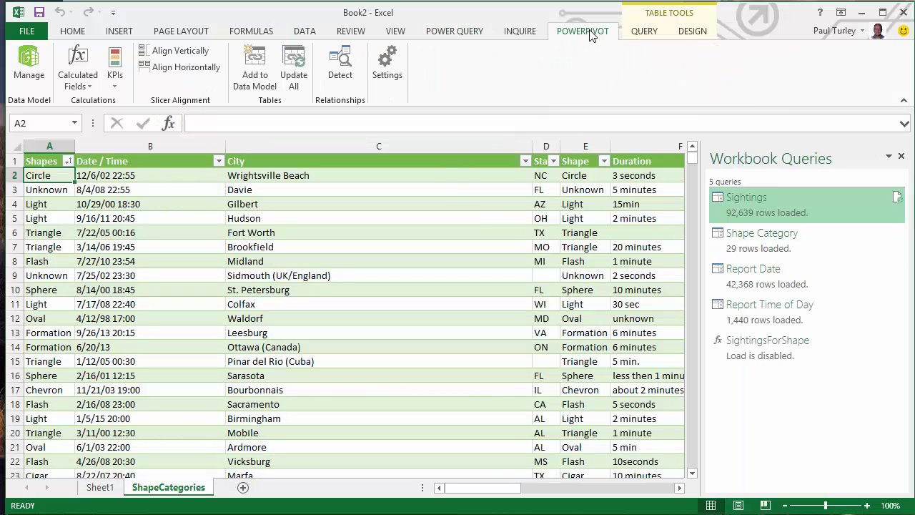
- Open the data model in Diagram View and enlarge the Sightings table to show all its columns
{"action": "left_click", "coordinate": [29, 63]}
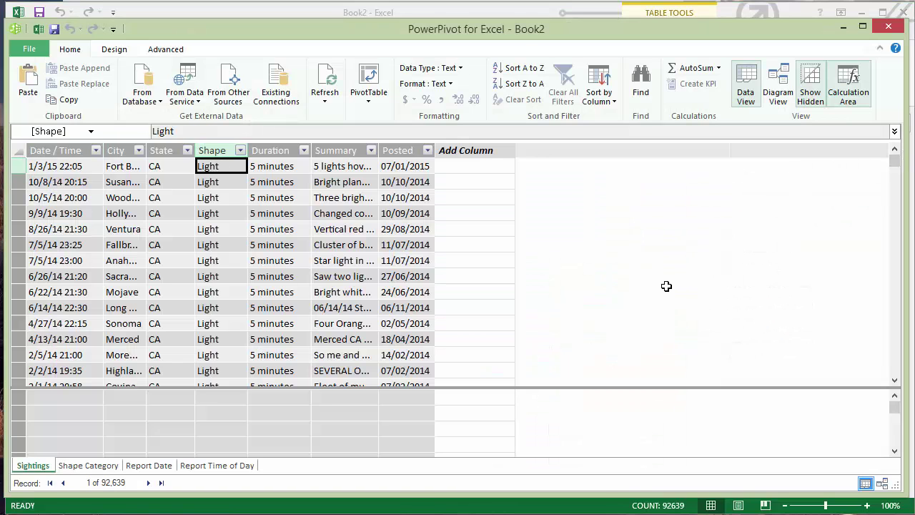
{"action": "left_click", "coordinate": [882, 483]}
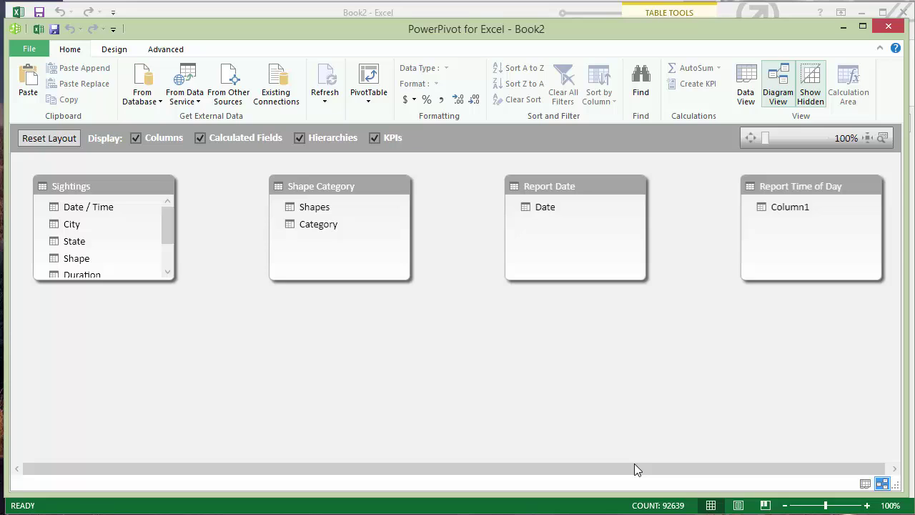
{"action": "left_click_drag", "start_coordinate": [635, 464], "coordinate": [105, 462]}
{"action": "left_click_drag", "start_coordinate": [113, 284], "coordinate": [124, 359]}
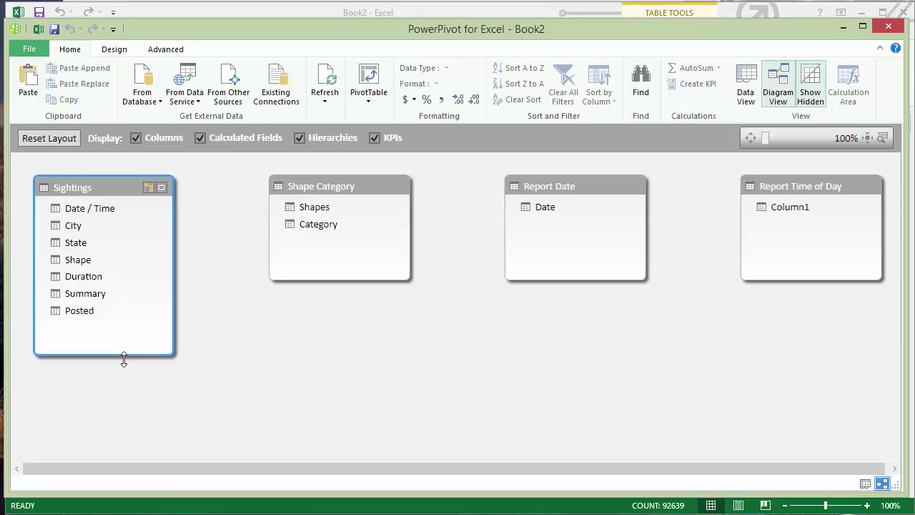
{"action": "left_click", "coordinate": [98, 208]}
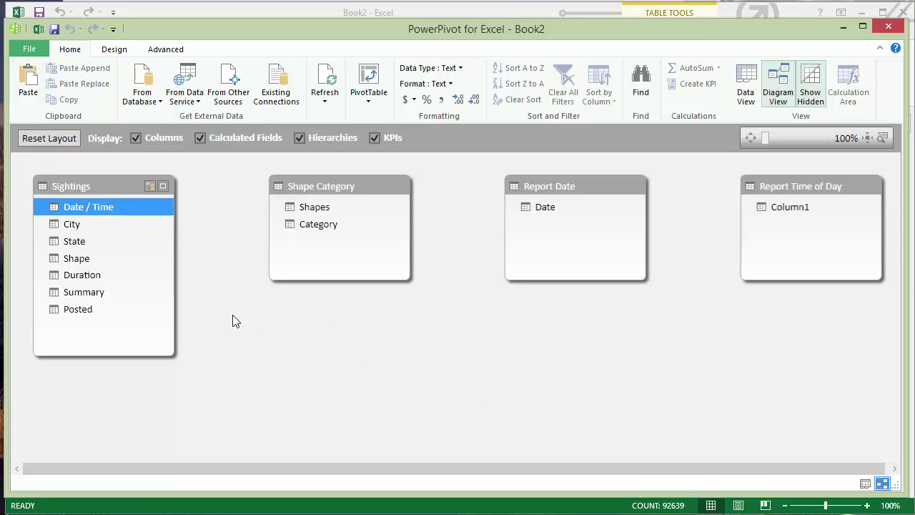
- Relate Sightings' Shape to Shape Category's Shapes, then go to the Sightings data grid
{"action": "left_click", "coordinate": [93, 259]}
{"action": "left_click_drag", "start_coordinate": [92, 259], "coordinate": [315, 208]}
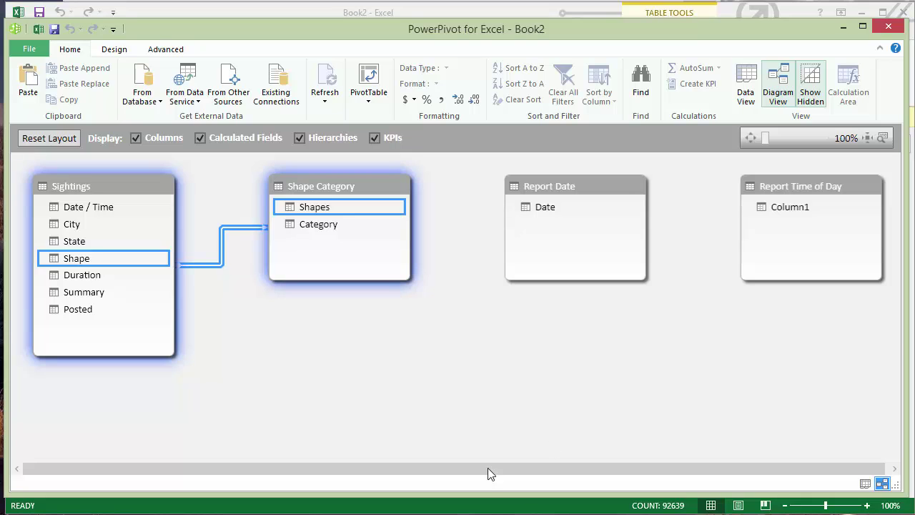
{"action": "right_click", "coordinate": [119, 185]}
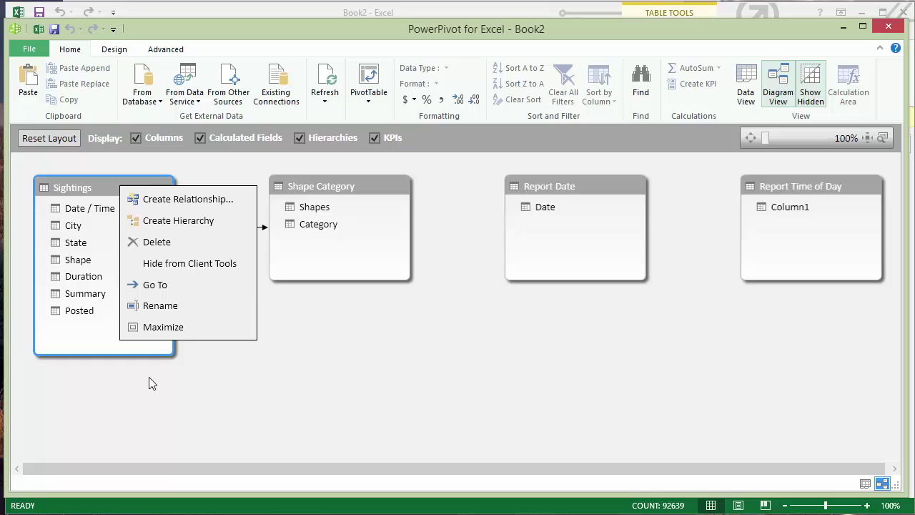
{"action": "left_click", "coordinate": [187, 283]}
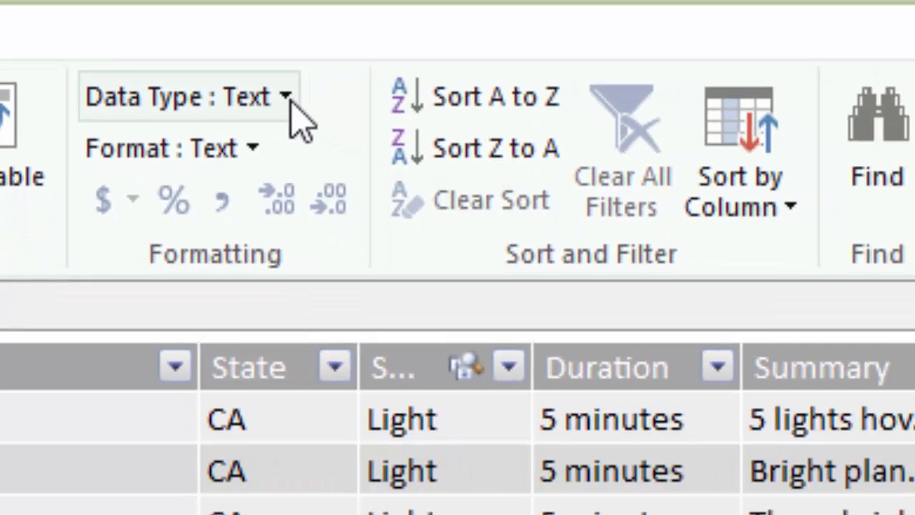
- Try setting the Date / Time column to Date and dismiss the type mismatch error
{"action": "left_click", "coordinate": [463, 154]}
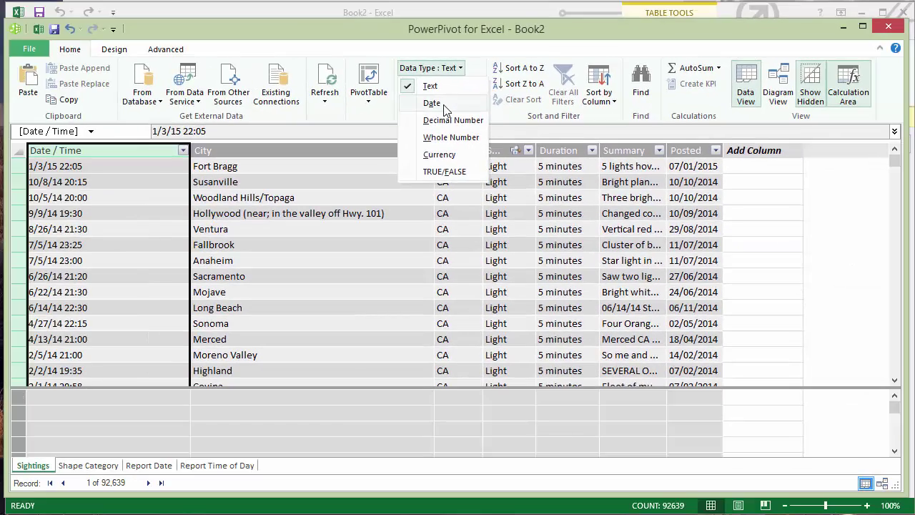
{"action": "left_click", "coordinate": [191, 195]}
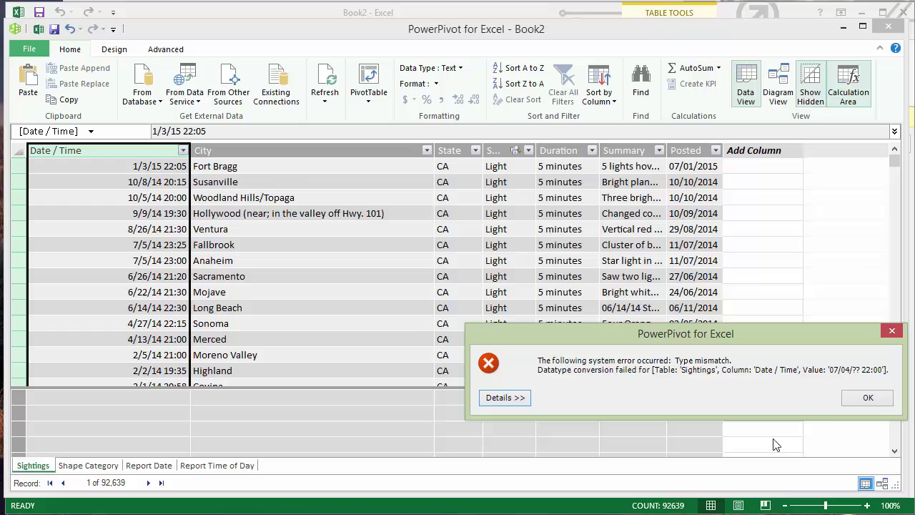
{"action": "left_click", "coordinate": [868, 398]}
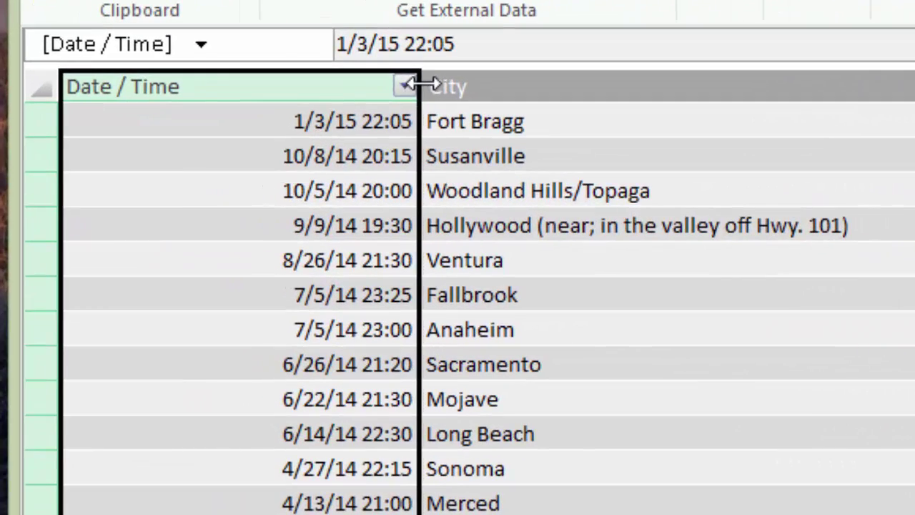
- Filter out malformed Date / Time values such as --, ?/?/94 10:30 and ?? 21:00
{"action": "left_click_drag", "start_coordinate": [298, 119], "coordinate": [238, 129]}
{"action": "left_click", "coordinate": [313, 89]}
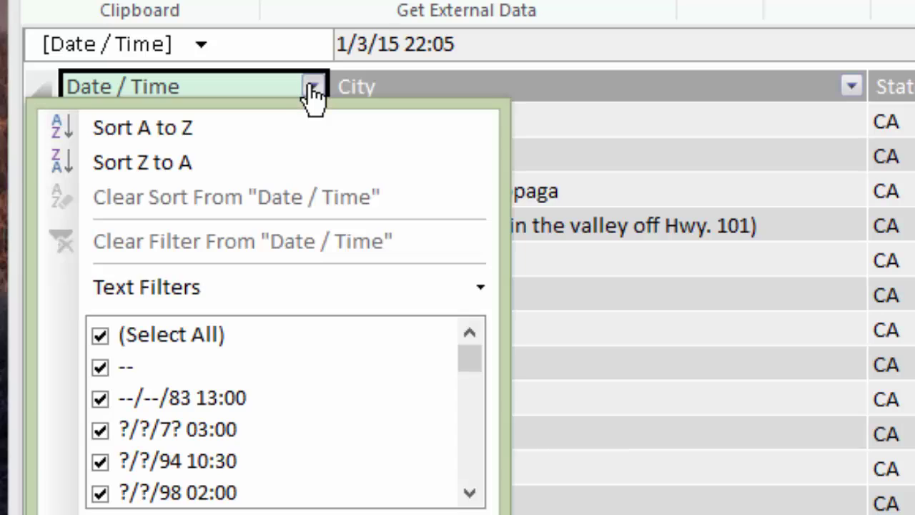
{"action": "left_click", "coordinate": [100, 367]}
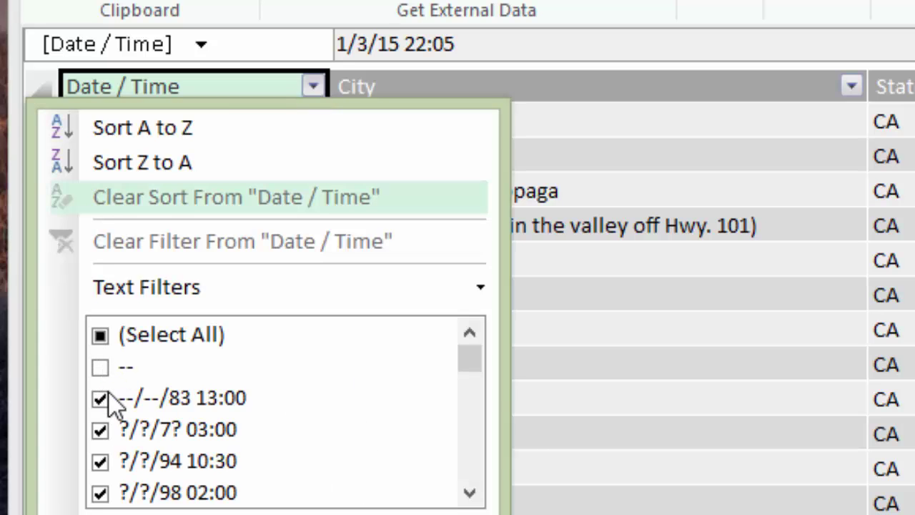
{"action": "left_click", "coordinate": [100, 398]}
{"action": "left_click", "coordinate": [100, 429]}
{"action": "left_click", "coordinate": [100, 460]}
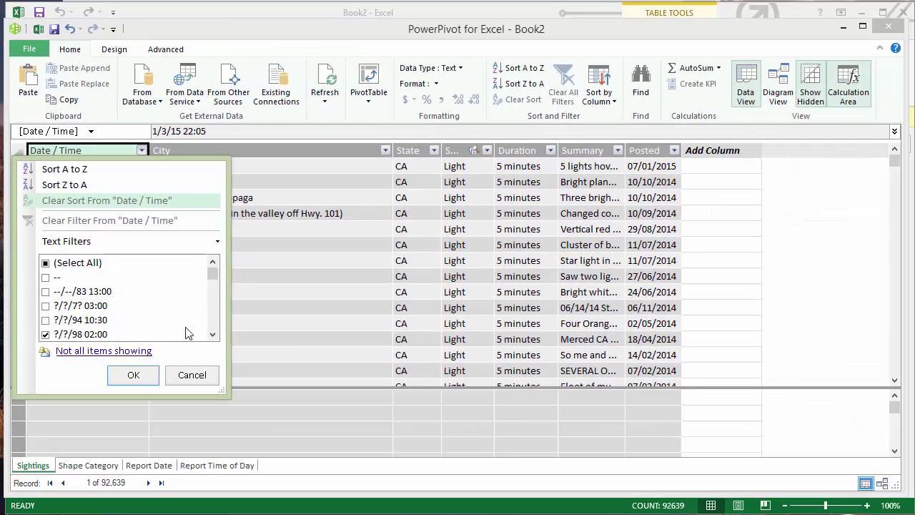
{"action": "left_click", "coordinate": [212, 334]}
{"action": "left_click", "coordinate": [212, 334]}
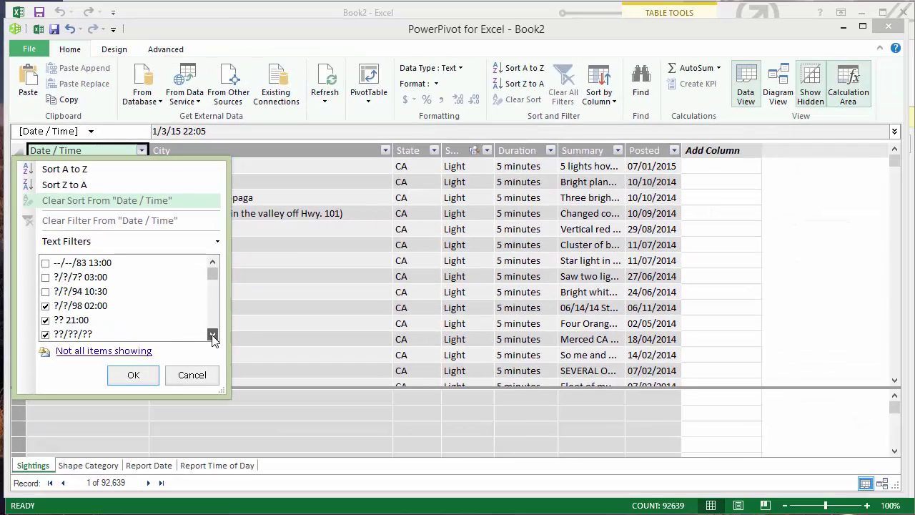
{"action": "left_click", "coordinate": [212, 334]}
{"action": "left_click", "coordinate": [45, 291]}
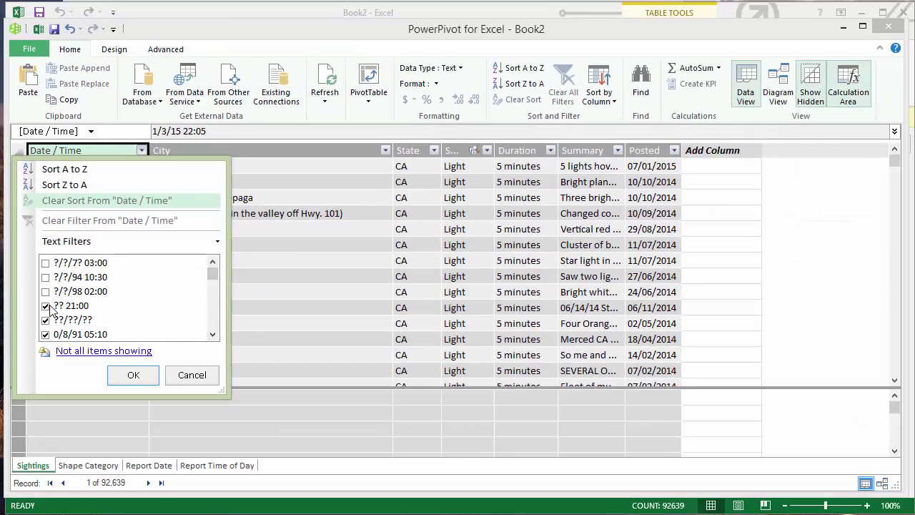
{"action": "left_click", "coordinate": [45, 305]}
{"action": "scroll", "coordinate": [50, 321], "scroll_direction": "up", "scroll_amount": 2}
{"action": "left_click", "coordinate": [133, 376]}
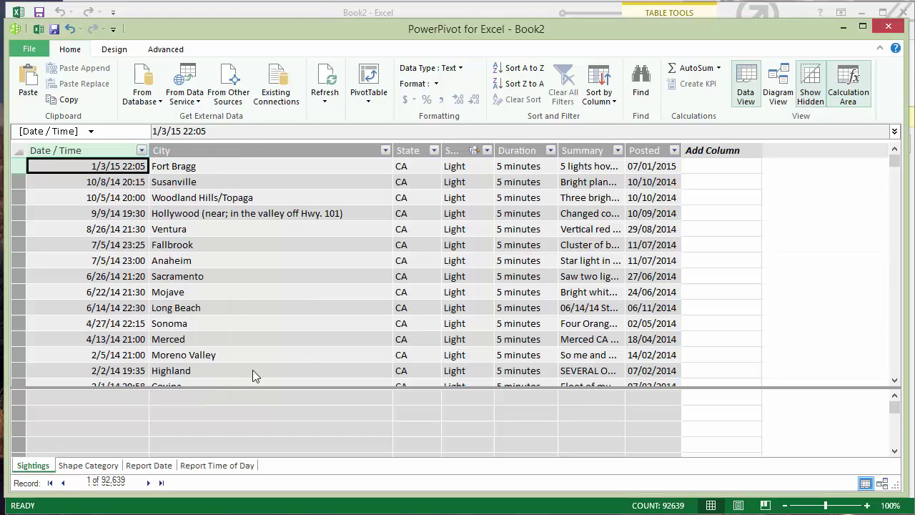
- Set the filtered Date / Time column's data type to Date
{"action": "left_click", "coordinate": [118, 150]}
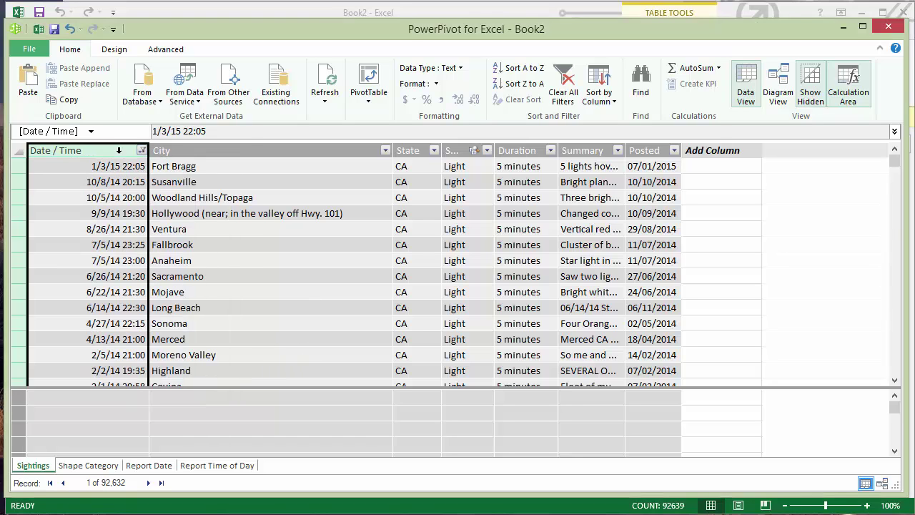
{"action": "left_click", "coordinate": [459, 67]}
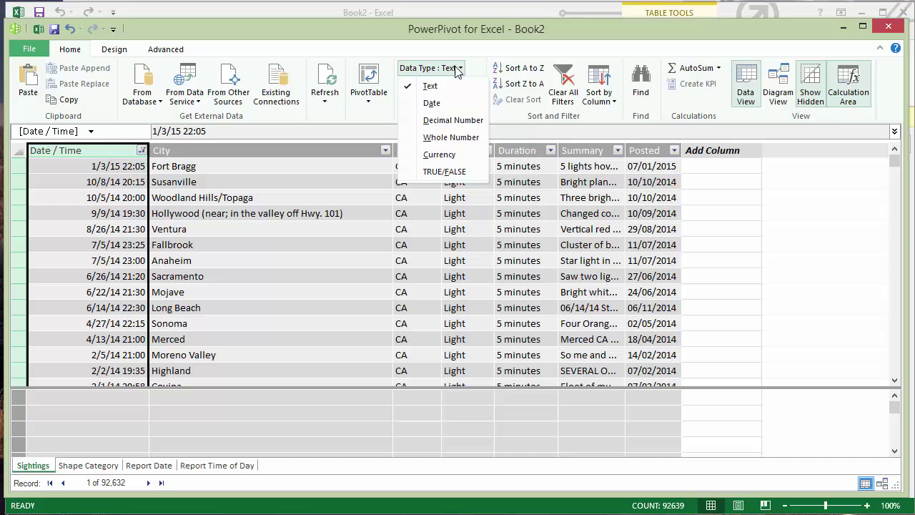
{"action": "left_click", "coordinate": [431, 102]}
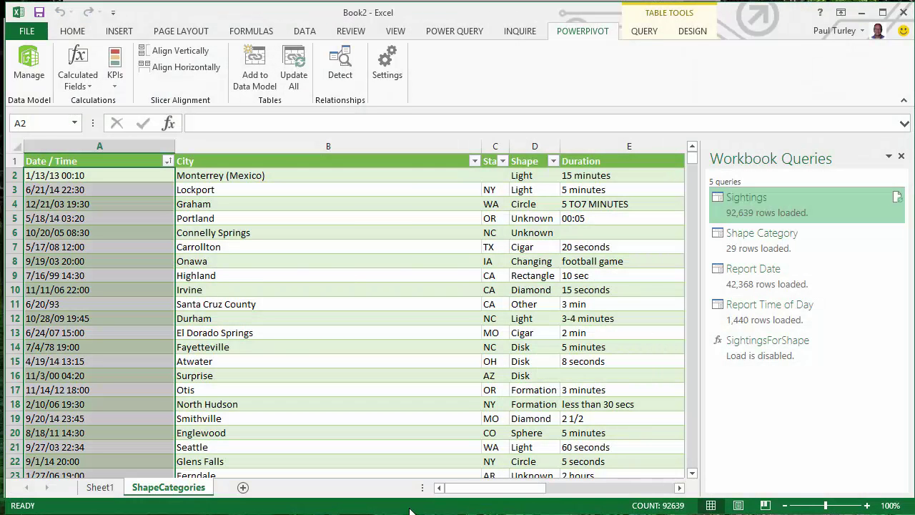
- Open the Sightings query for editing in a full-screen Power Query Editor
{"action": "left_click", "coordinate": [452, 34]}
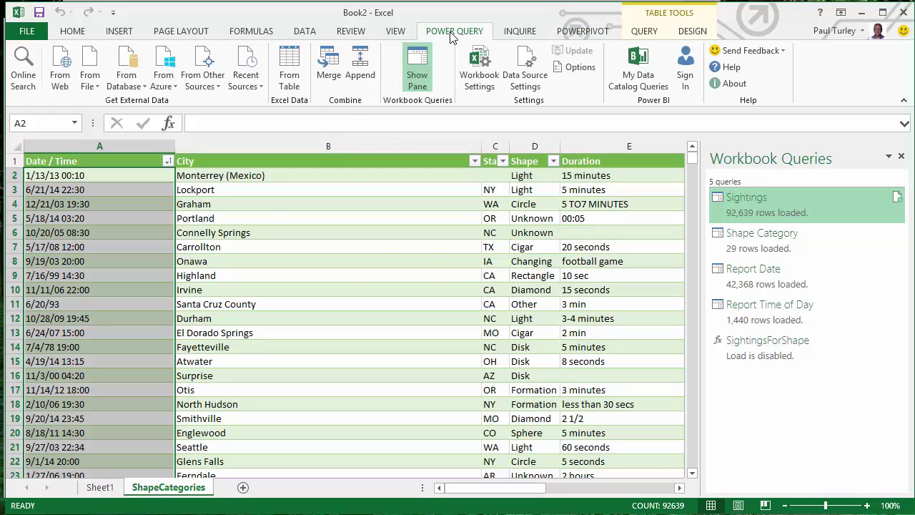
{"action": "key", "text": "ctrl+Home"}
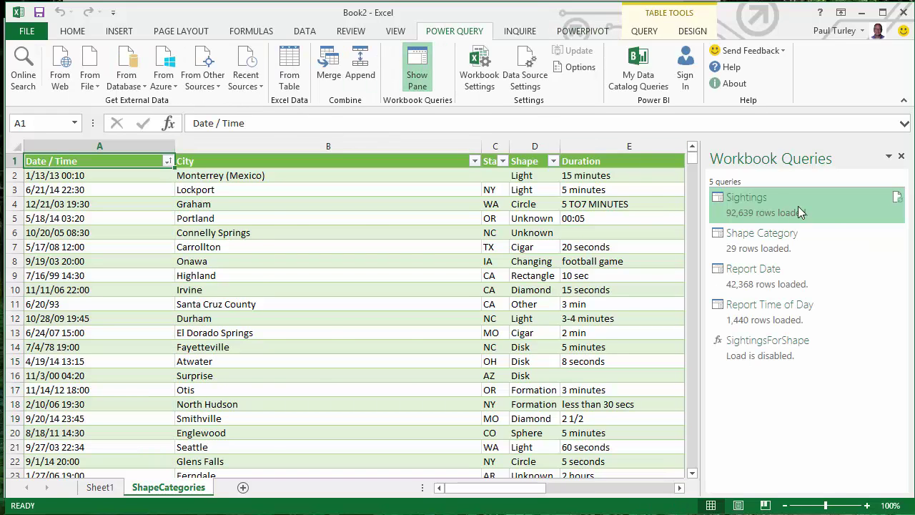
{"action": "mouse_move", "coordinate": [776, 200]}
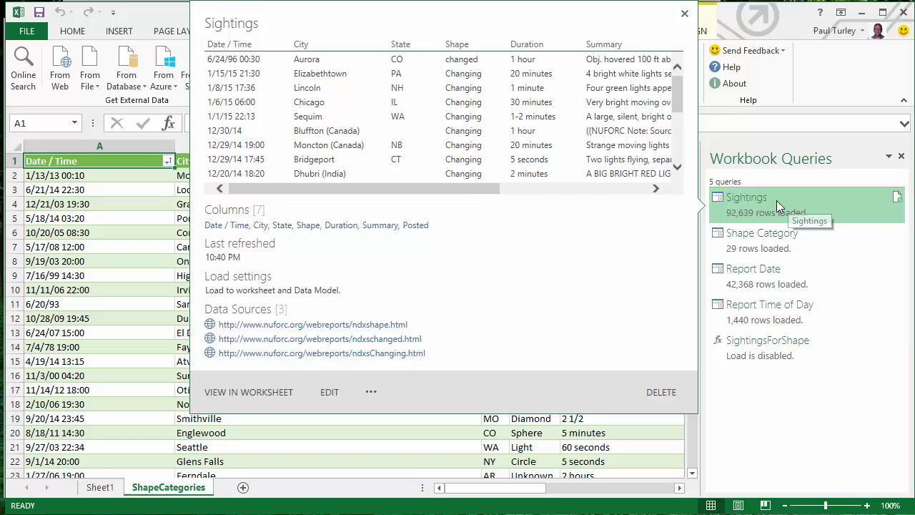
{"action": "right_click", "coordinate": [776, 200]}
{"action": "left_click", "coordinate": [827, 214]}
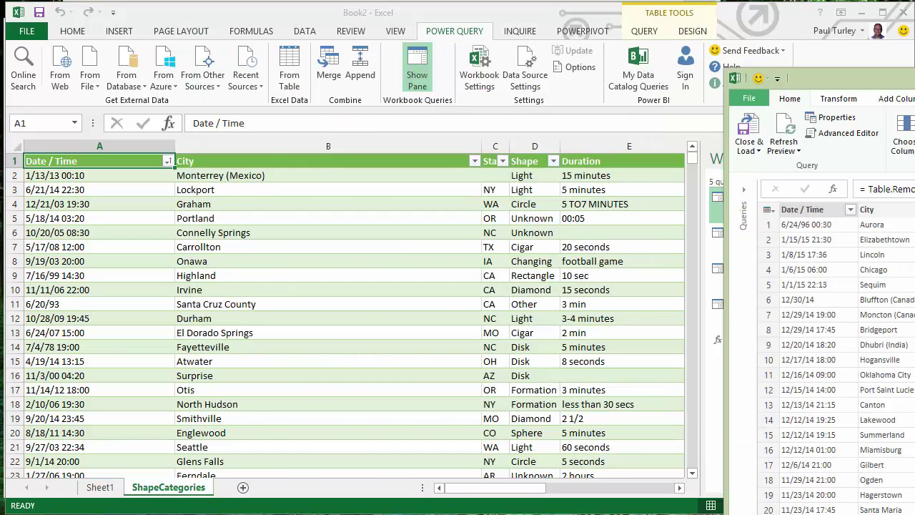
{"action": "left_click_drag", "start_coordinate": [914, 7], "coordinate": [464, 12]}
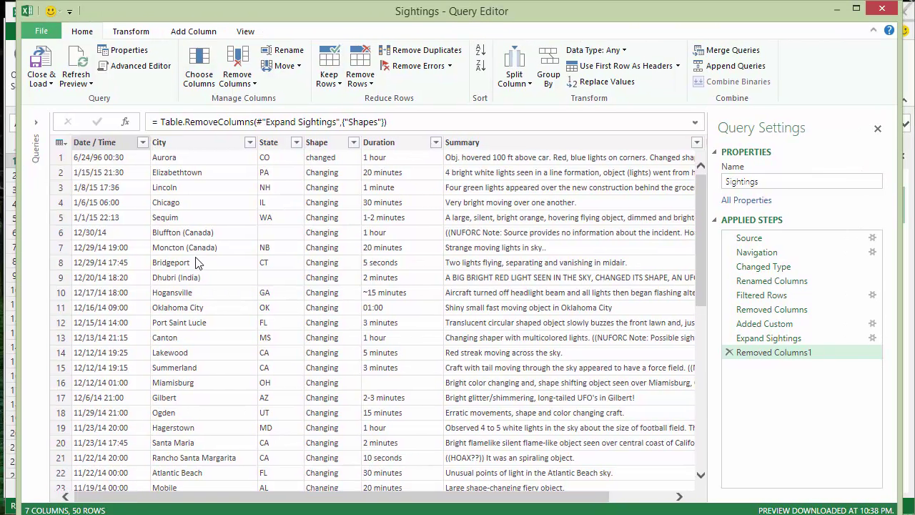
- Change Date / Time to a date-and-time type, then close and load the query
{"action": "left_click", "coordinate": [104, 143]}
{"action": "right_click", "coordinate": [101, 142]}
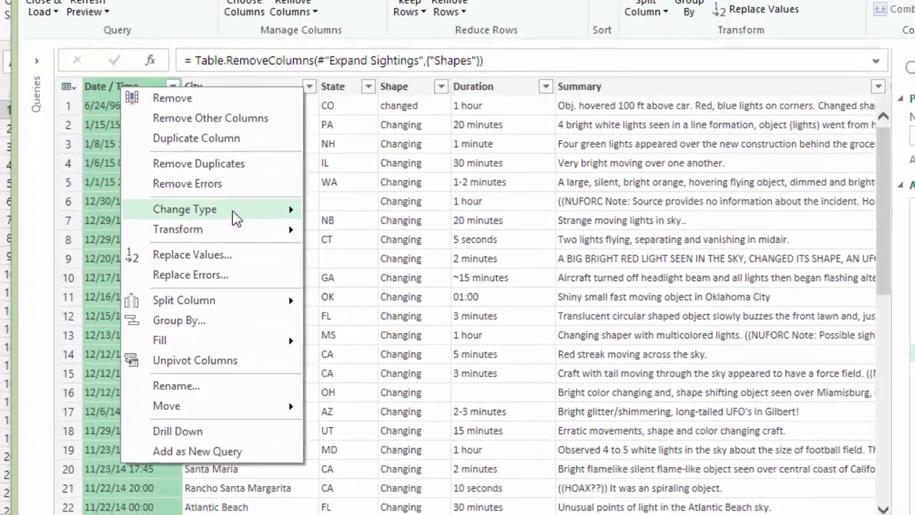
{"action": "mouse_move", "coordinate": [207, 242]}
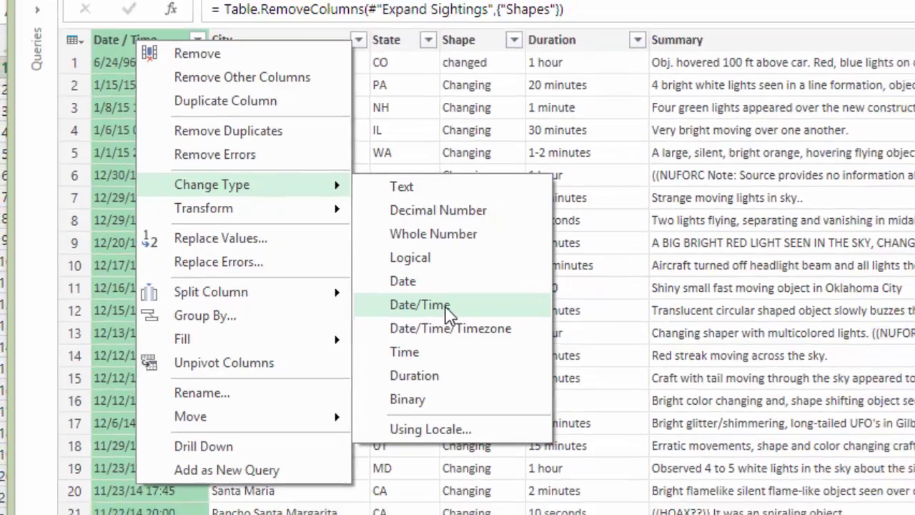
{"action": "left_click", "coordinate": [467, 300]}
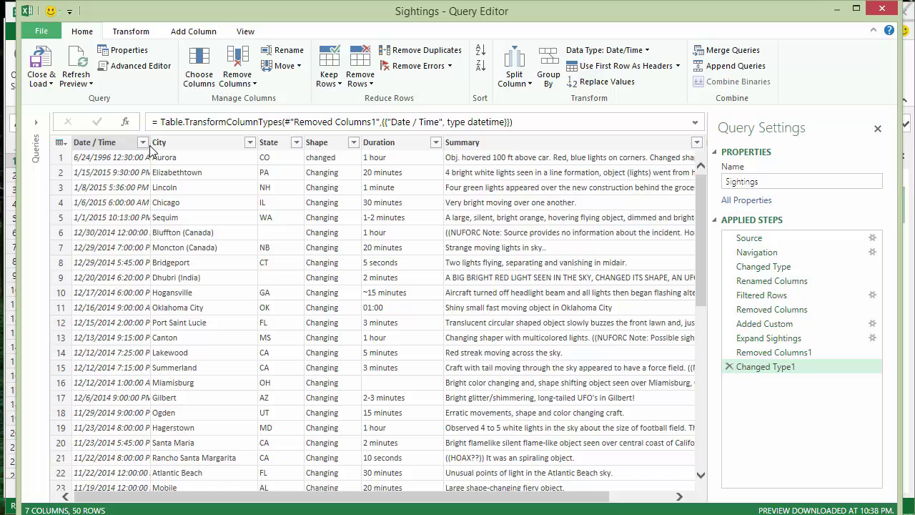
{"action": "left_click_drag", "start_coordinate": [148, 144], "coordinate": [178, 143]}
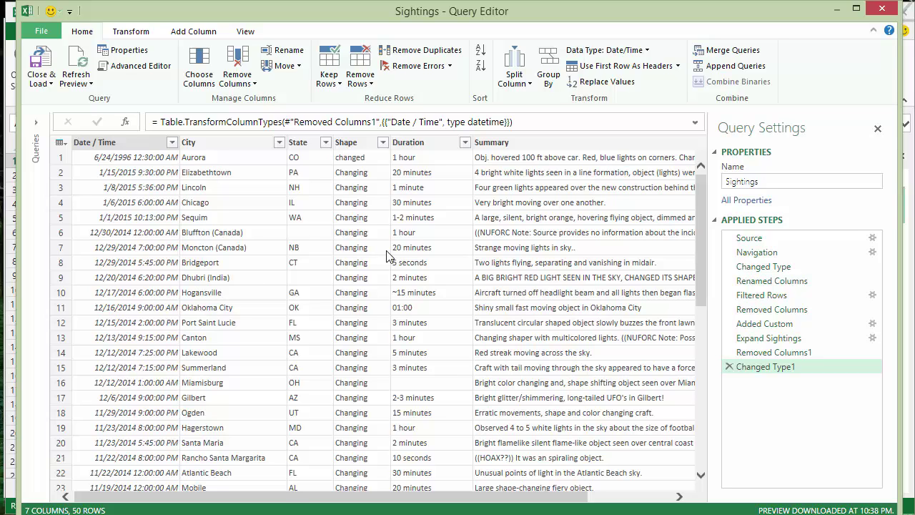
{"action": "left_click", "coordinate": [298, 142]}
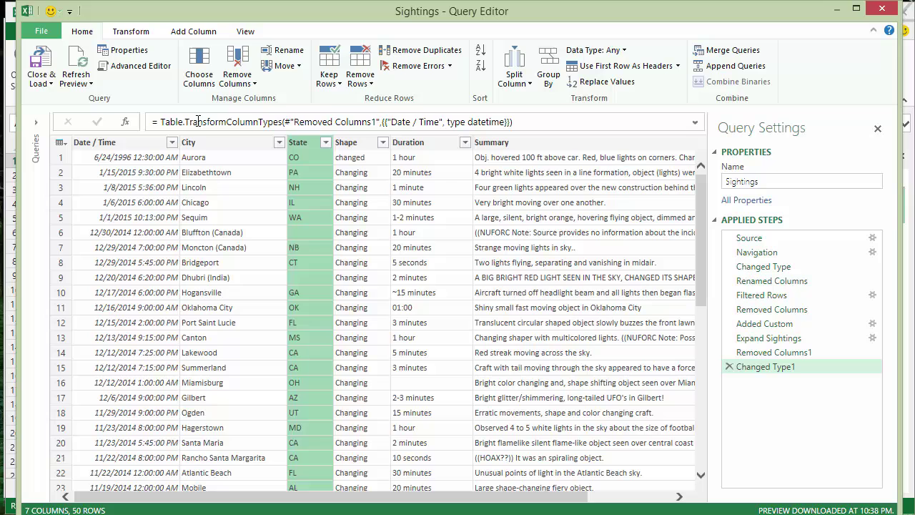
{"action": "left_click", "coordinate": [40, 64]}
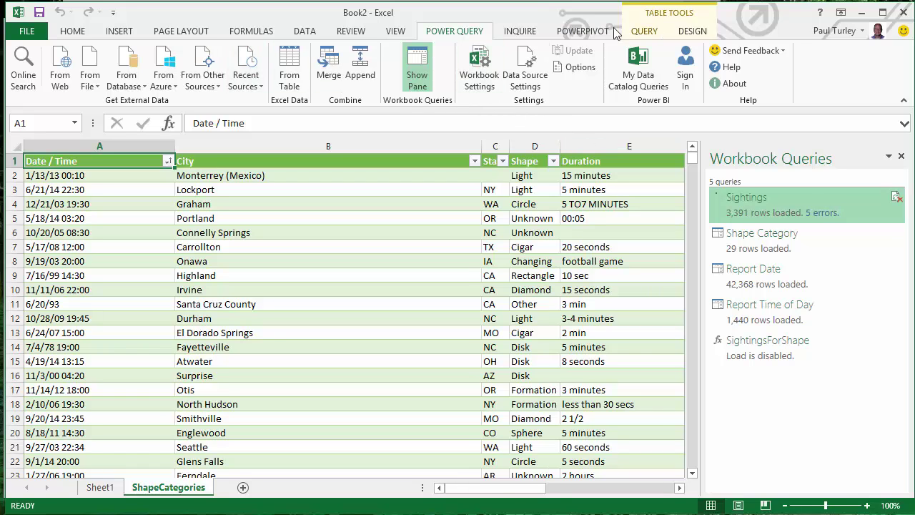
- Open the Power Pivot window and insert a column named Report Date before City
{"action": "left_click", "coordinate": [588, 30]}
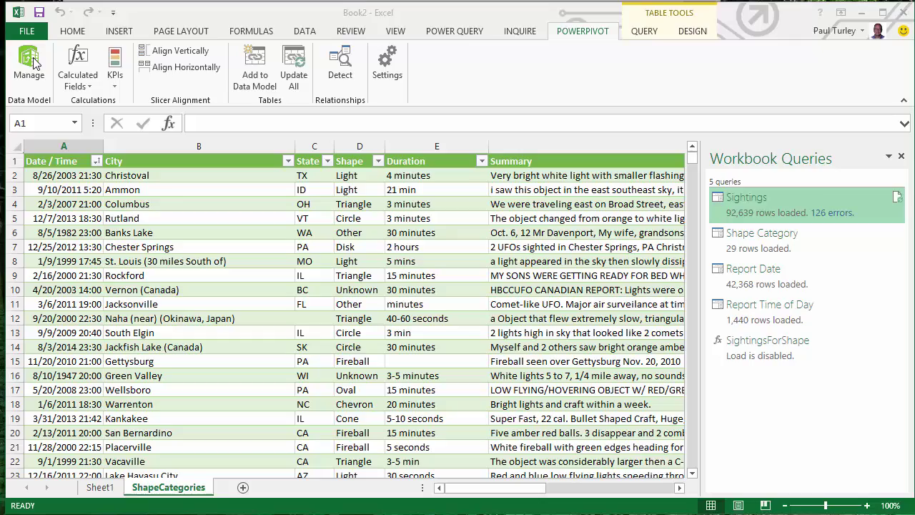
{"action": "left_click", "coordinate": [34, 63]}
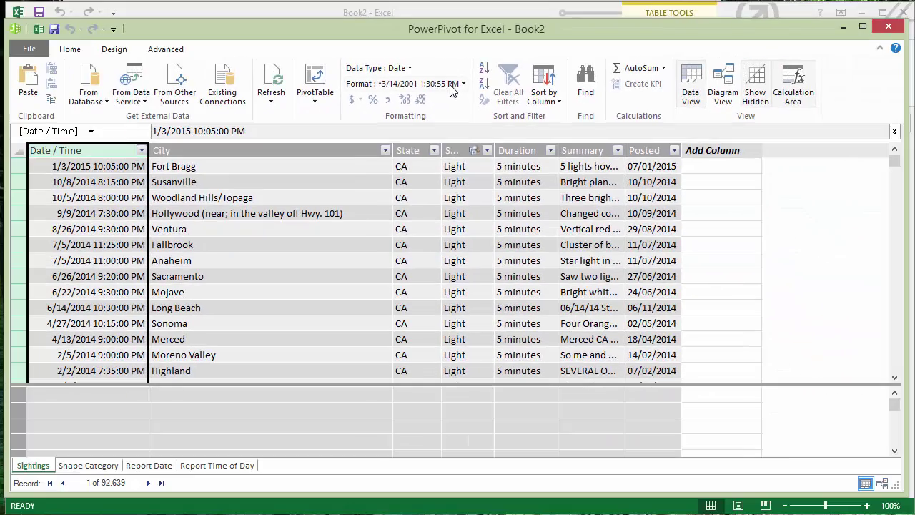
{"action": "left_click", "coordinate": [200, 150]}
{"action": "right_click", "coordinate": [200, 149]}
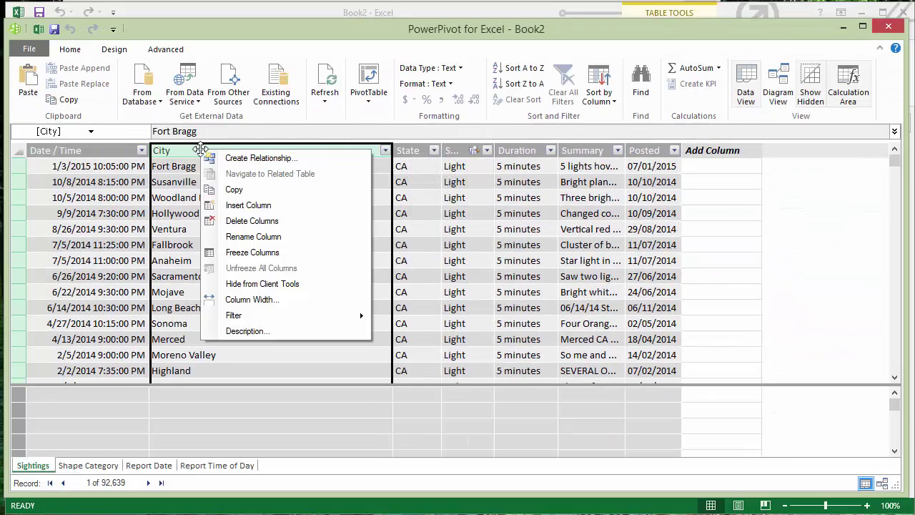
{"action": "left_click", "coordinate": [270, 207]}
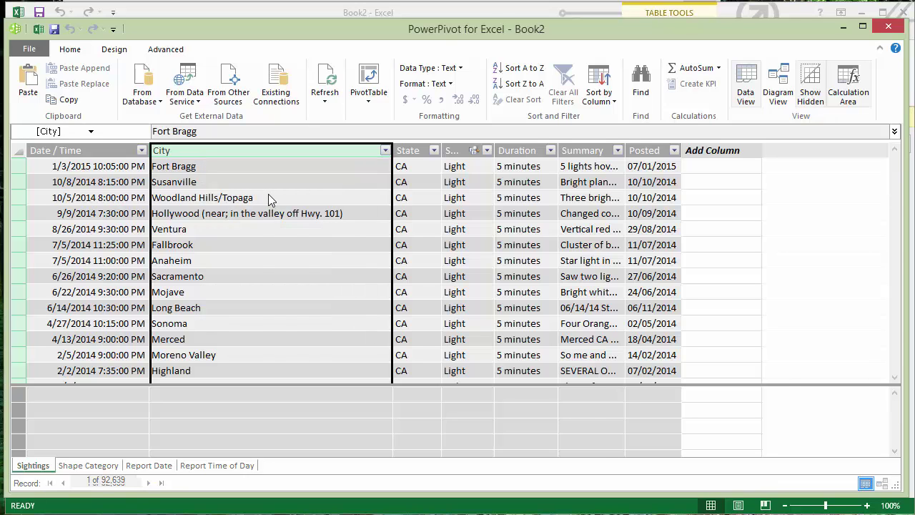
{"action": "double_click", "coordinate": [222, 150]}
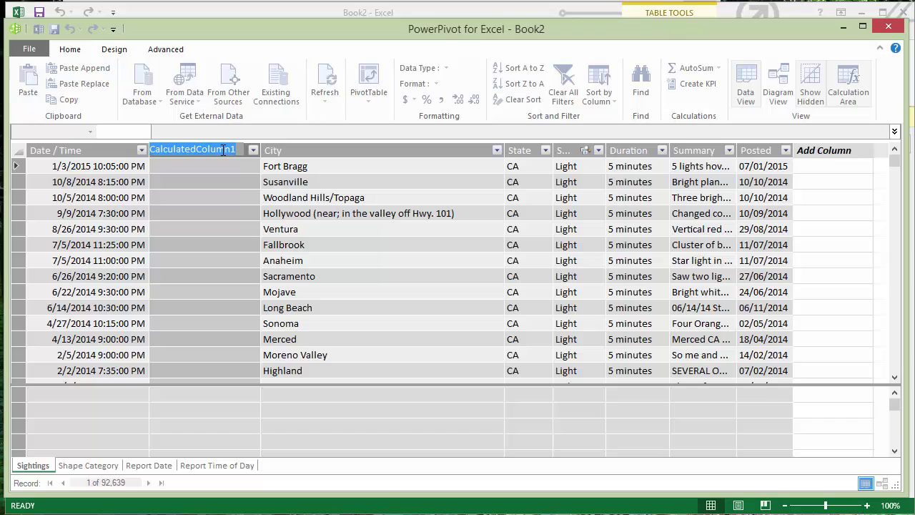
{"action": "type", "text": "R"}
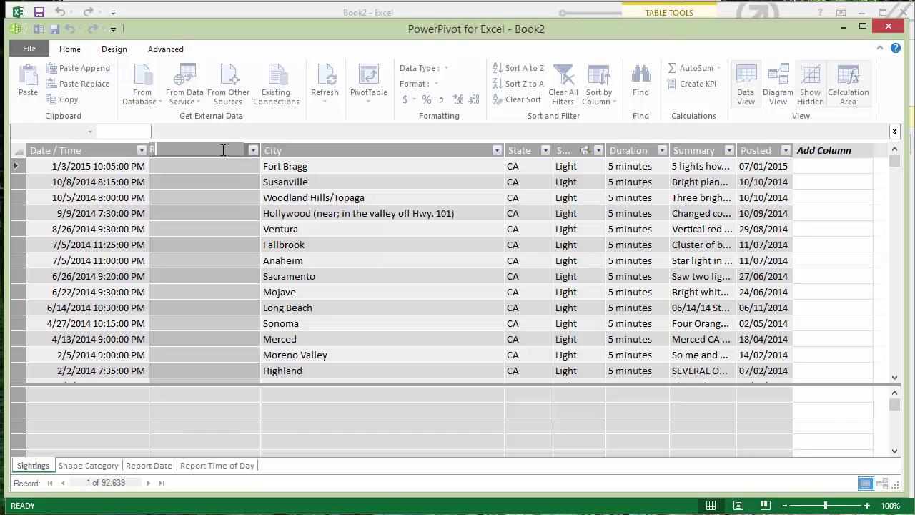
{"action": "type", "text": "eport Date"}
{"action": "key", "text": "Return"}
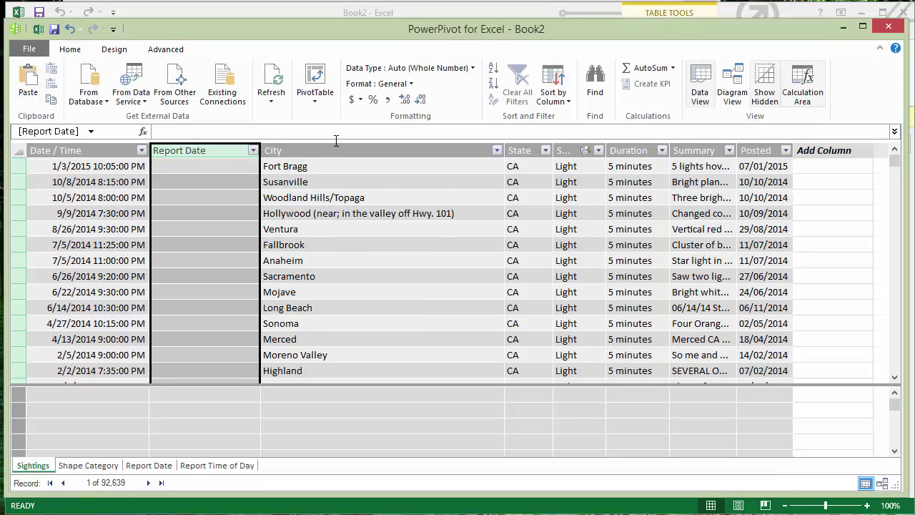
- Insert a second column before City and name it Report Time
{"action": "left_click", "coordinate": [332, 160]}
{"action": "left_click", "coordinate": [331, 156]}
{"action": "right_click", "coordinate": [333, 151]}
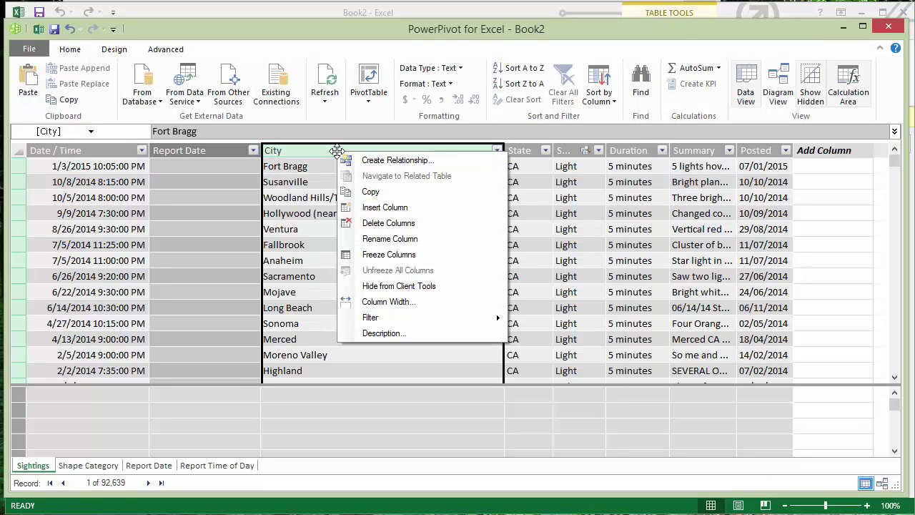
{"action": "left_click", "coordinate": [402, 210]}
{"action": "double_click", "coordinate": [321, 150]}
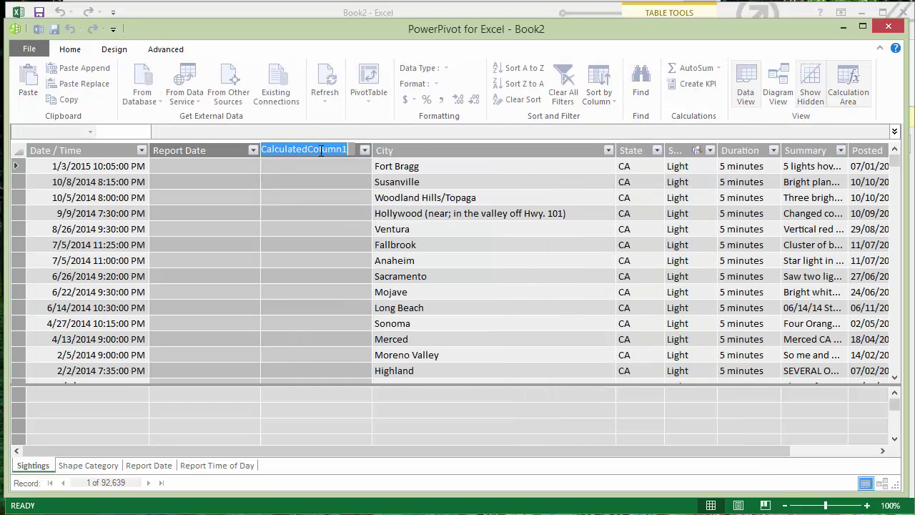
{"action": "type", "text": "Report"}
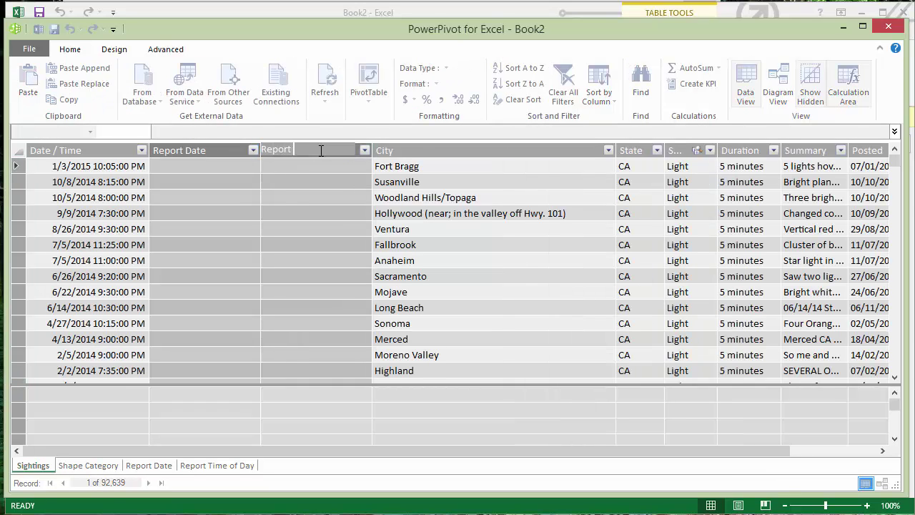
{"action": "type", "text": " Time"}
{"action": "key", "text": "Return"}
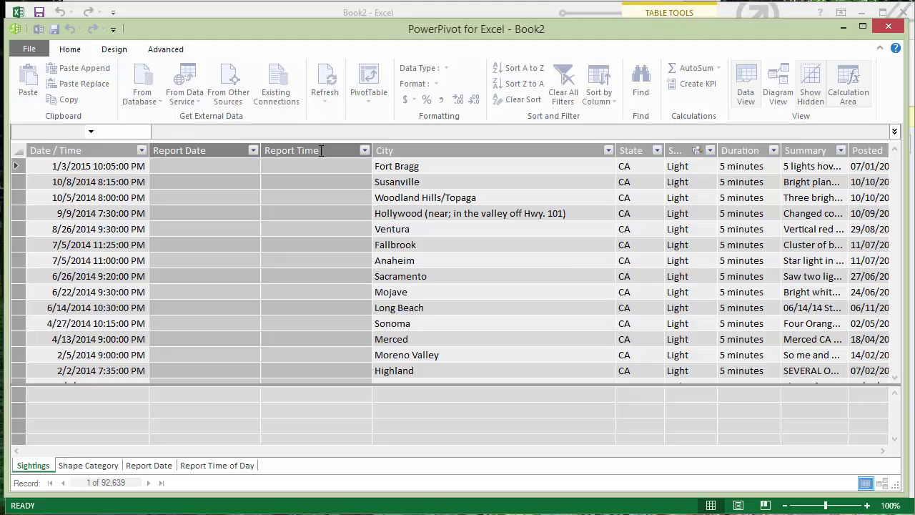
{"action": "left_click", "coordinate": [317, 150]}
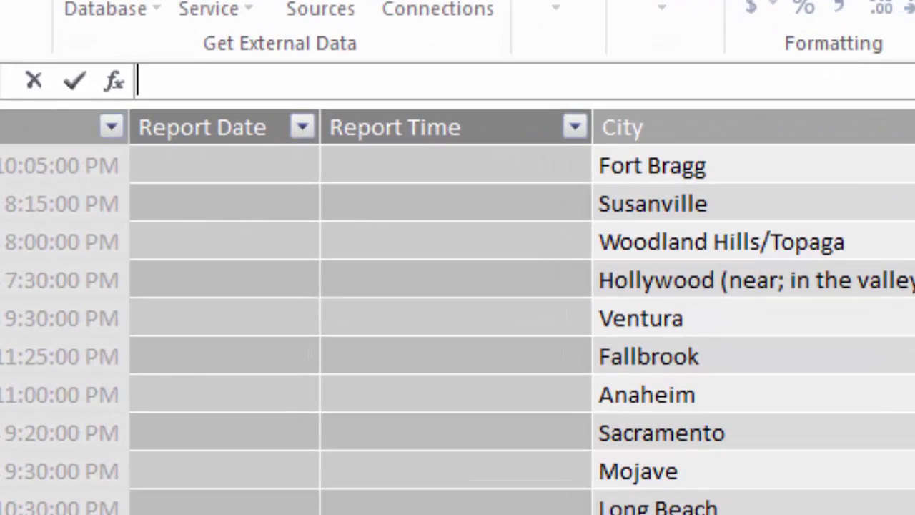
- Fill Report Date with =DATE(YEAR([Date / Time]), MONTH([Date / Time]), DAY([Date / Time]))
{"action": "left_click", "coordinate": [198, 167]}
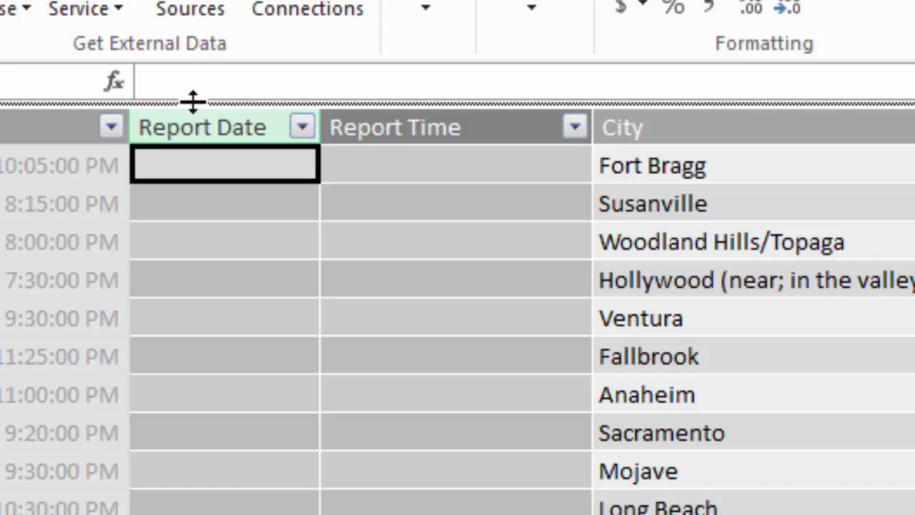
{"action": "left_click_drag", "start_coordinate": [233, 102], "coordinate": [233, 132]}
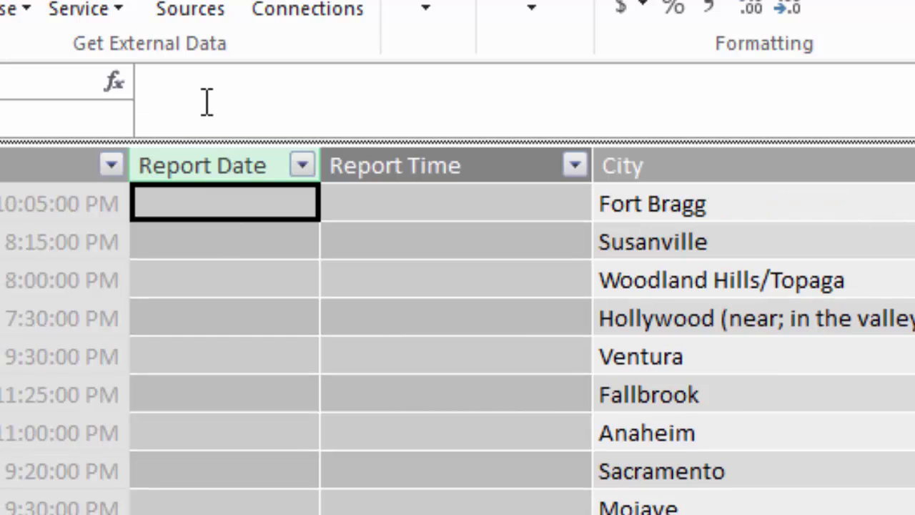
{"action": "left_click", "coordinate": [194, 94]}
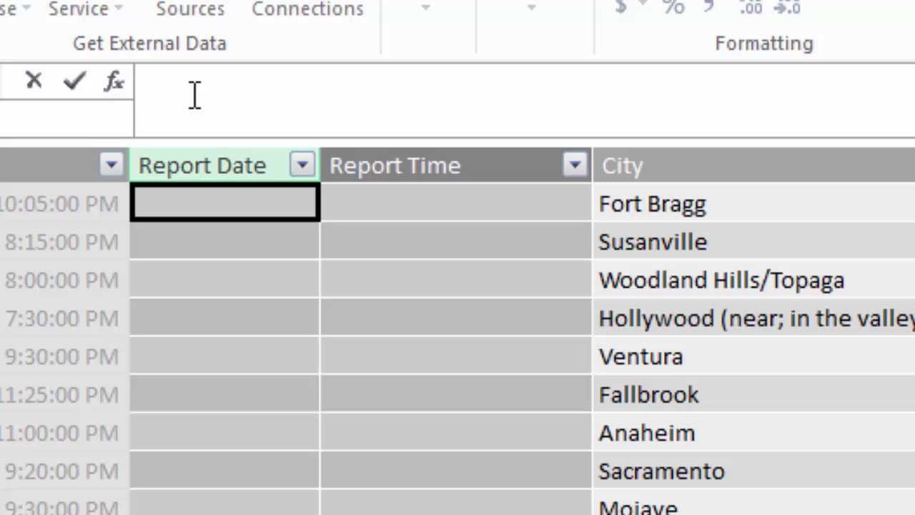
{"action": "type", "text": "="}
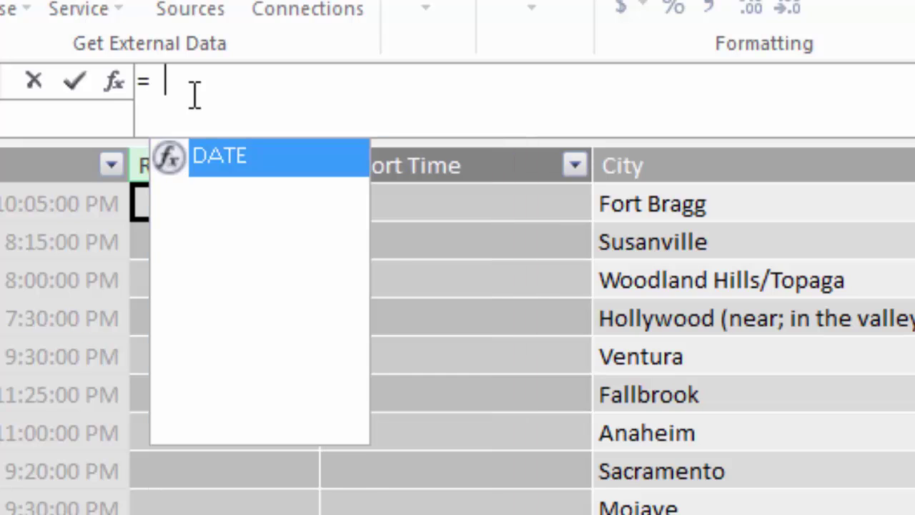
{"action": "key", "text": "Tab"}
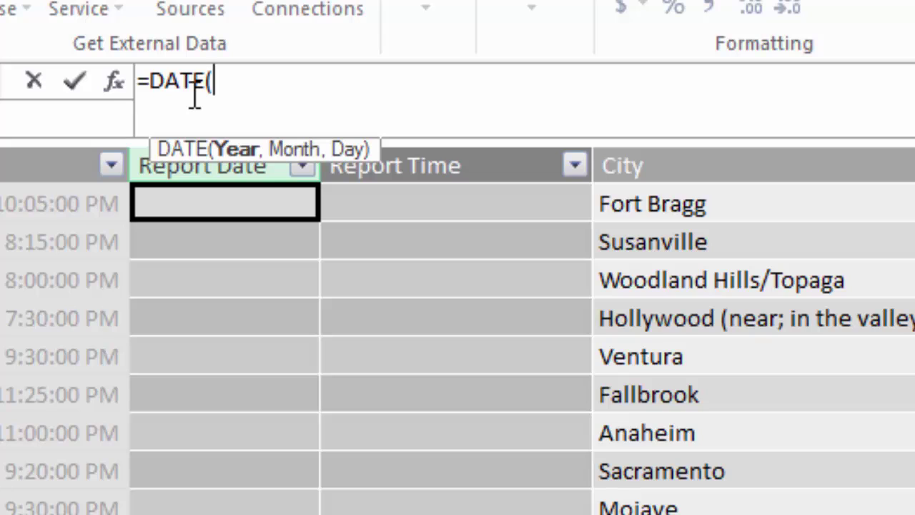
{"action": "type", "text": "YEAR"}
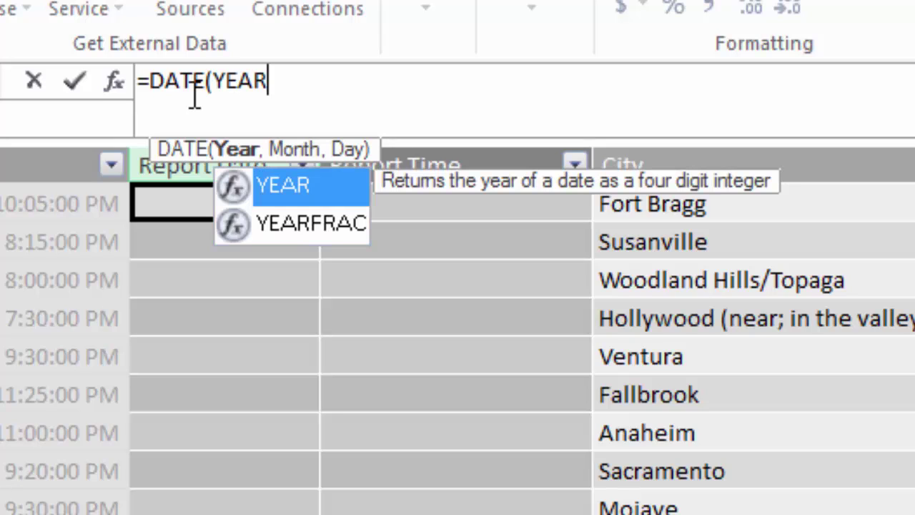
{"action": "key", "text": "Tab"}
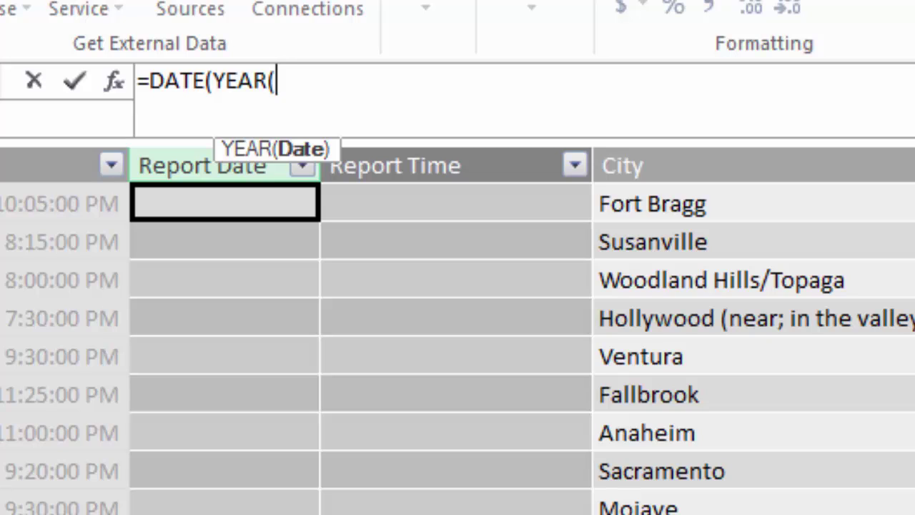
{"action": "left_click", "coordinate": [3, 204]}
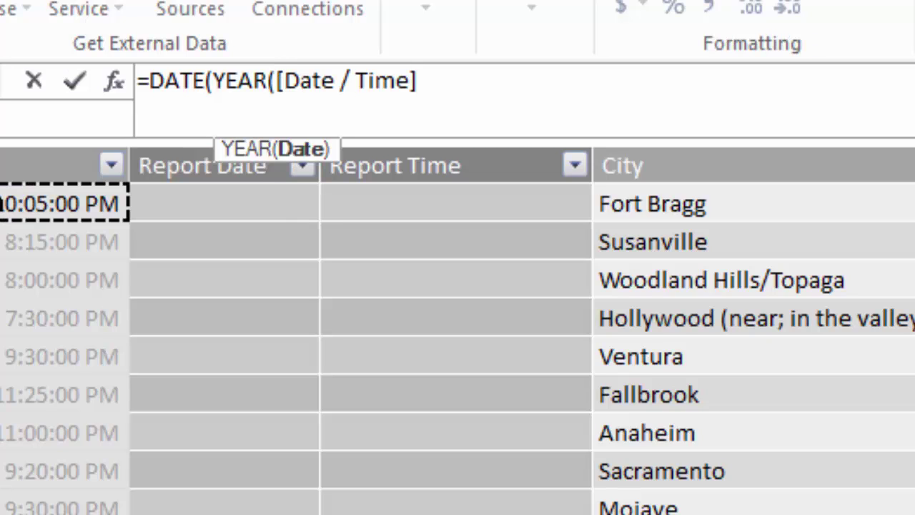
{"action": "type", "text": "),"}
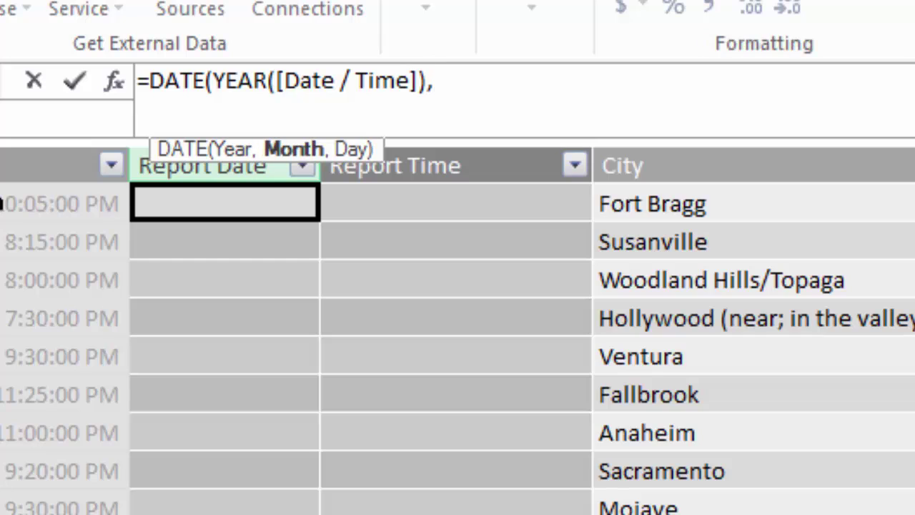
{"action": "type", "text": " mo"}
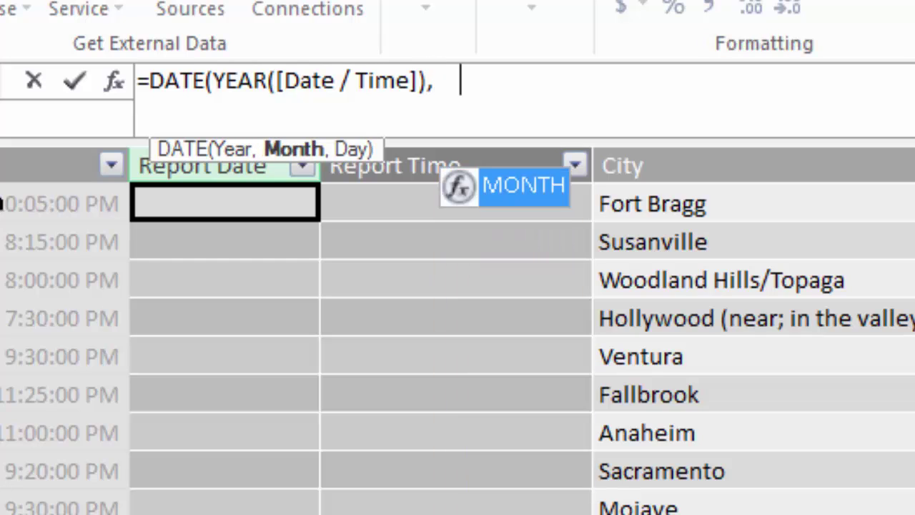
{"action": "key", "text": "Tab"}
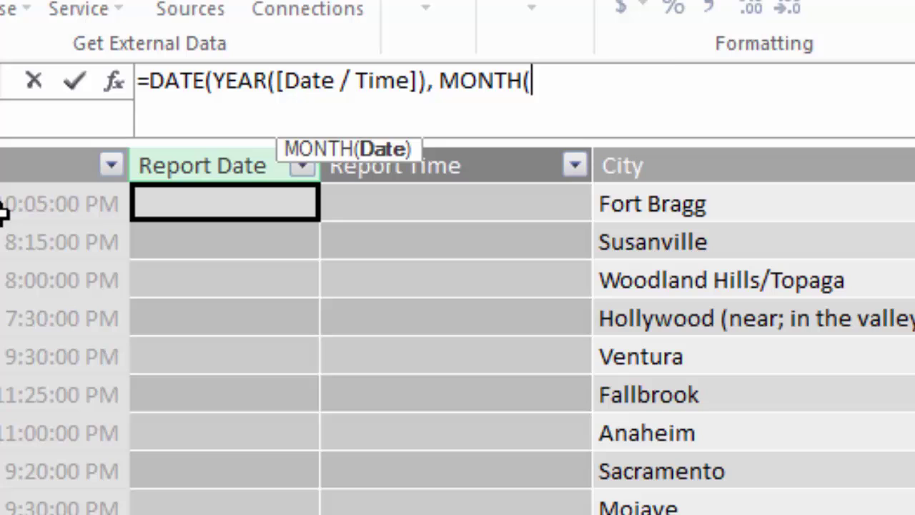
{"action": "left_click", "coordinate": [4, 209]}
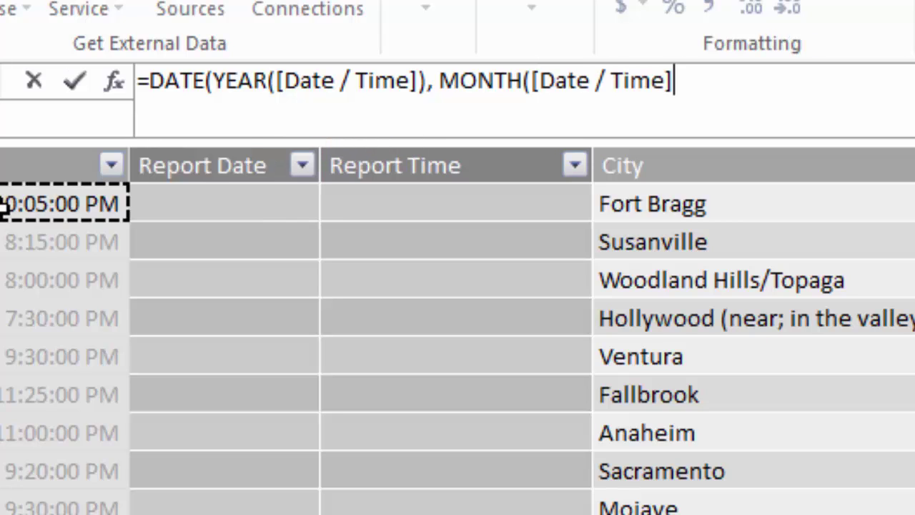
{"action": "type", "text": "), DAY("}
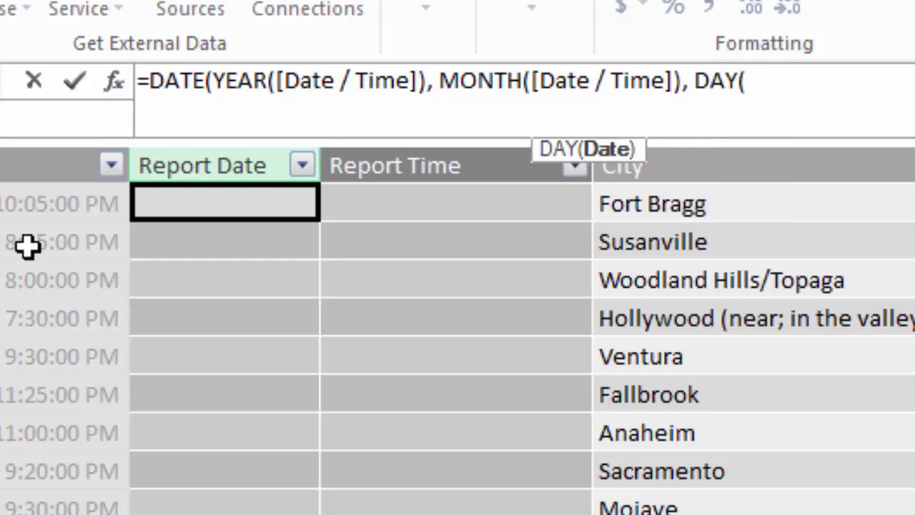
{"action": "left_click", "coordinate": [73, 200]}
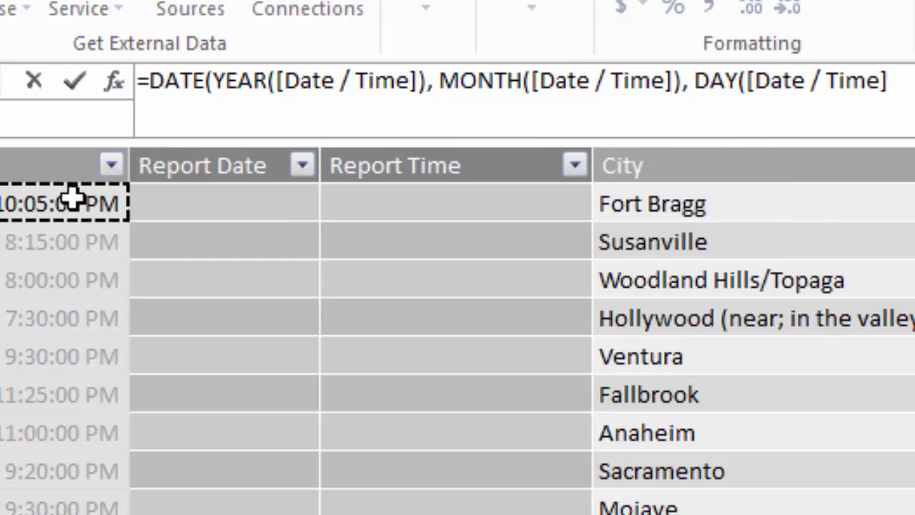
{"action": "type", "text": "))"}
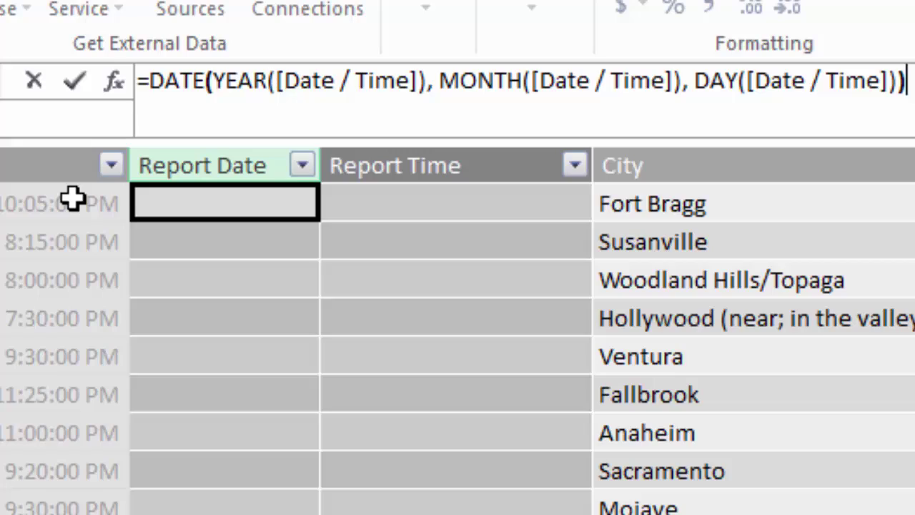
{"action": "key", "text": "Return"}
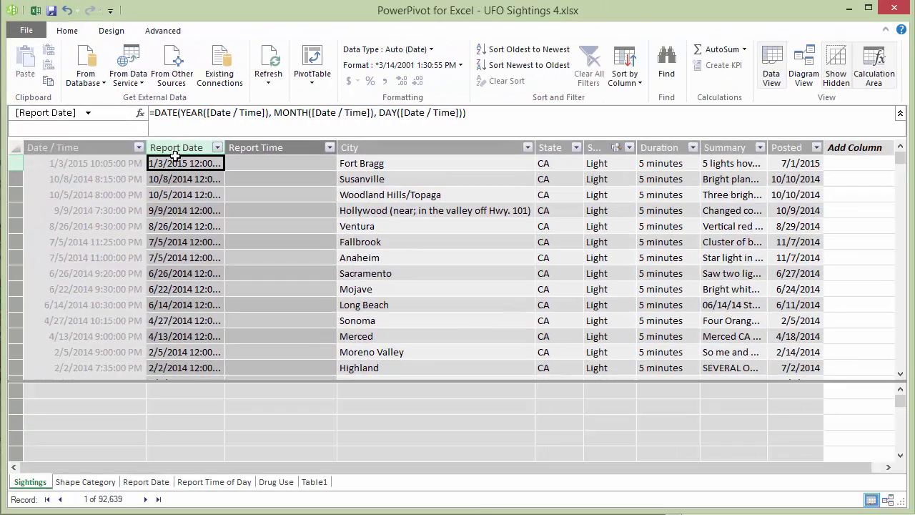
- Format the Report Date column as short dates (3/14/2001)
{"action": "left_click", "coordinate": [187, 146]}
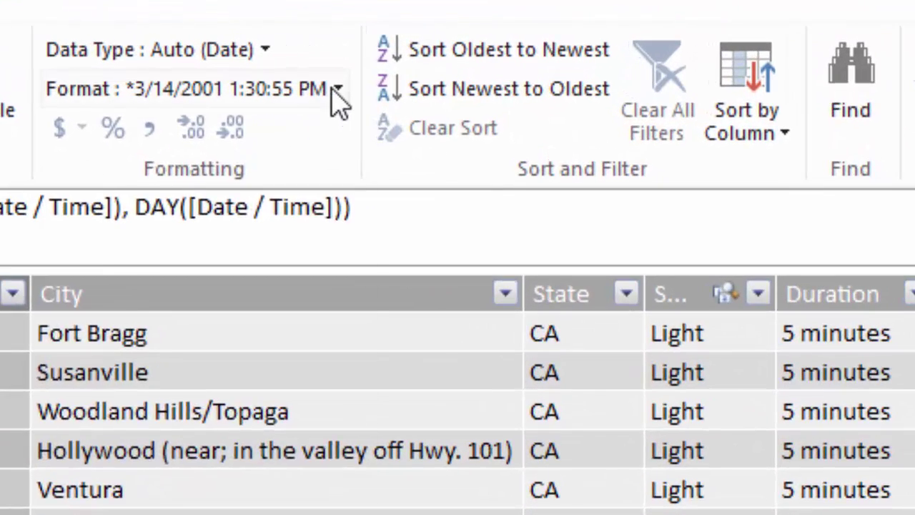
{"action": "left_click", "coordinate": [336, 90]}
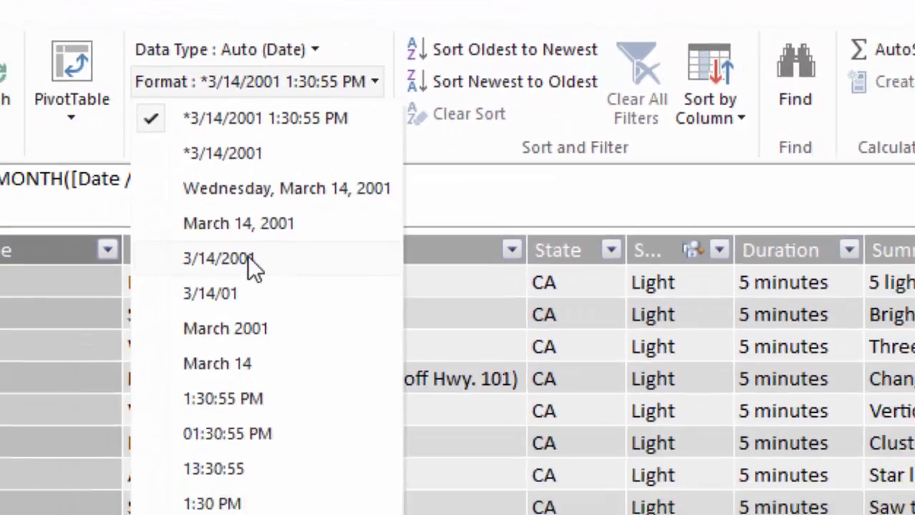
{"action": "left_click", "coordinate": [198, 306]}
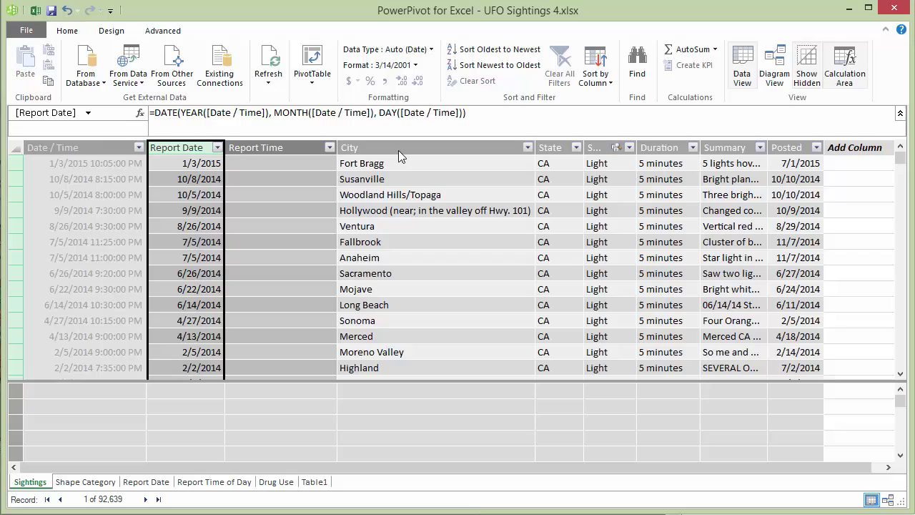
- Fill Report Time with =TIME(HOUR([Date / Time]), MINUTE([Date / Time]), SECOND([Date / Time]))
{"action": "left_click", "coordinate": [282, 147]}
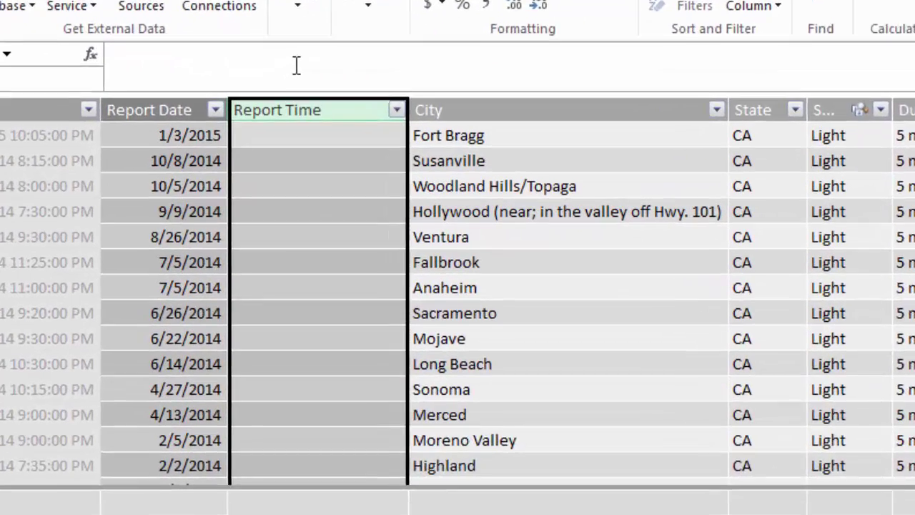
{"action": "left_click", "coordinate": [300, 65]}
{"action": "type", "text": "="}
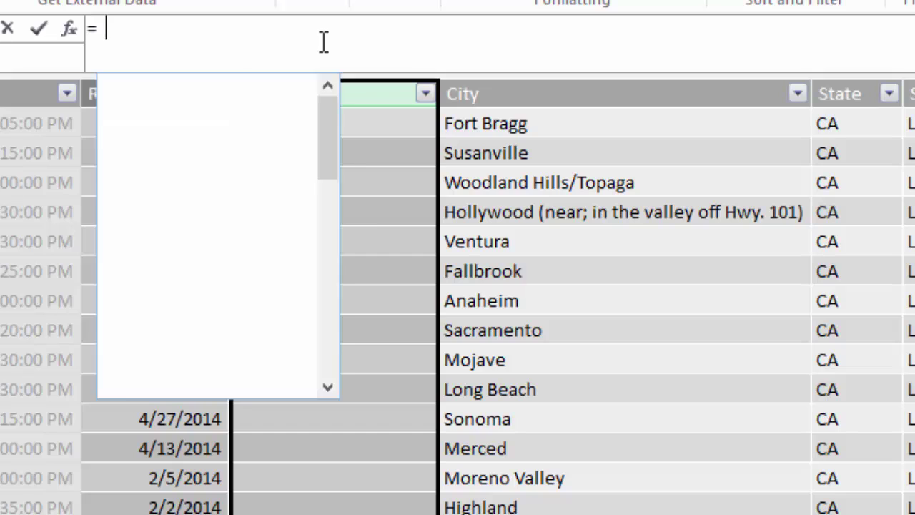
{"action": "type", "text": "T"}
{"action": "key", "text": "Tab"}
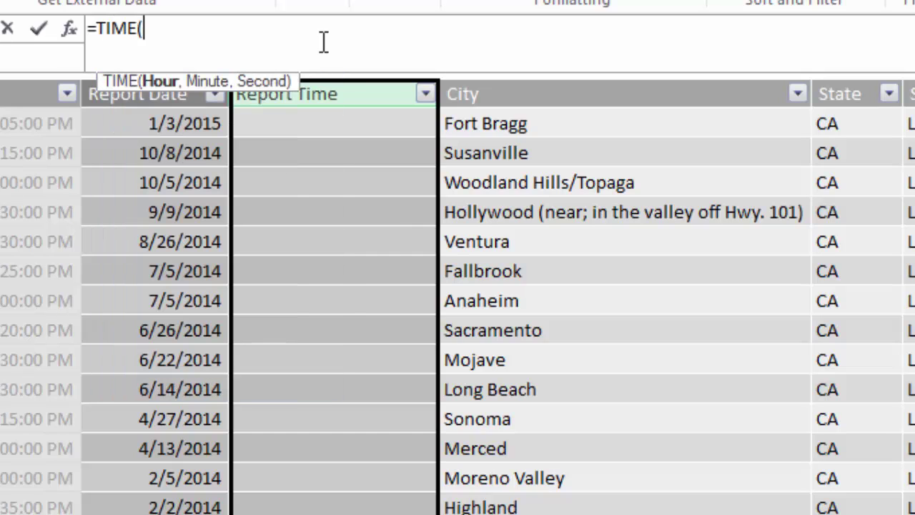
{"action": "type", "text": "HOU"}
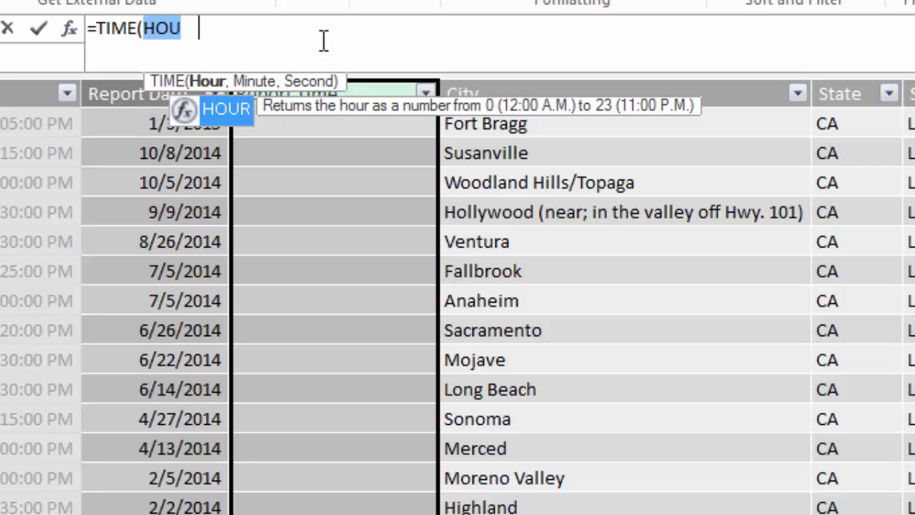
{"action": "key", "text": "Tab"}
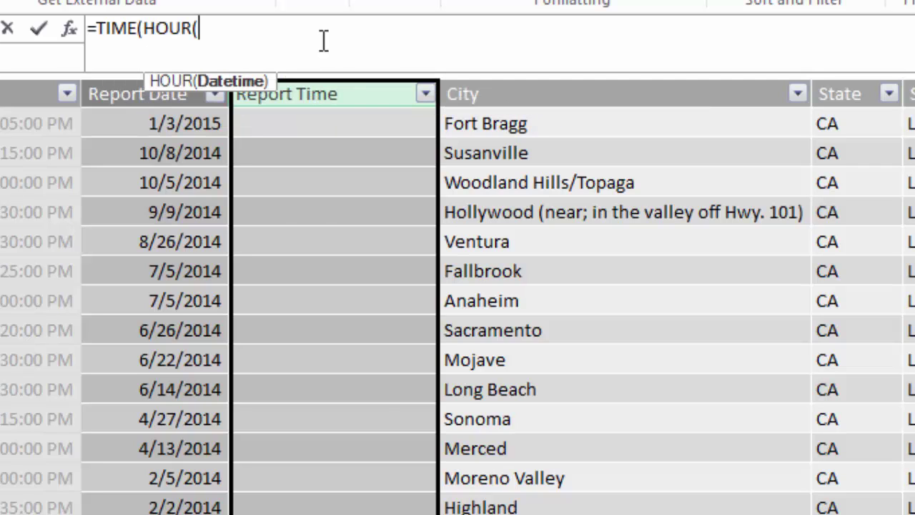
{"action": "left_click", "coordinate": [30, 123]}
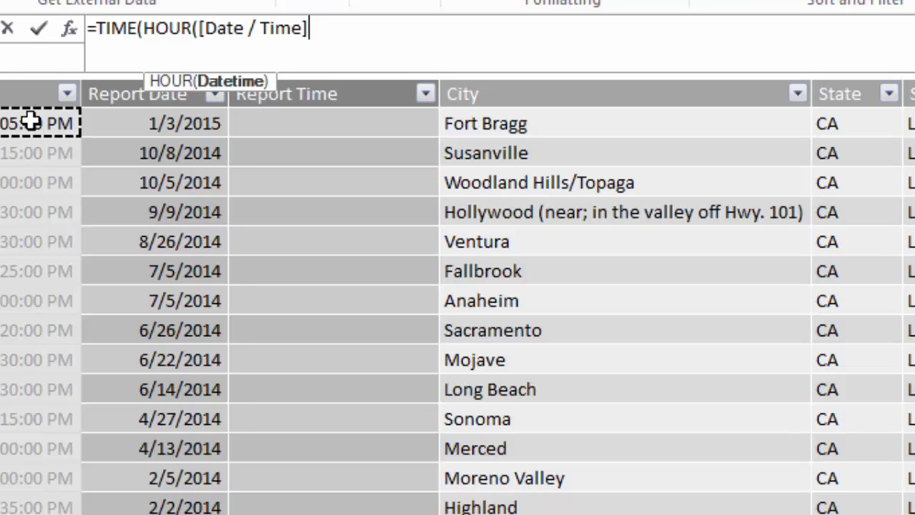
{"action": "type", "text": "),"}
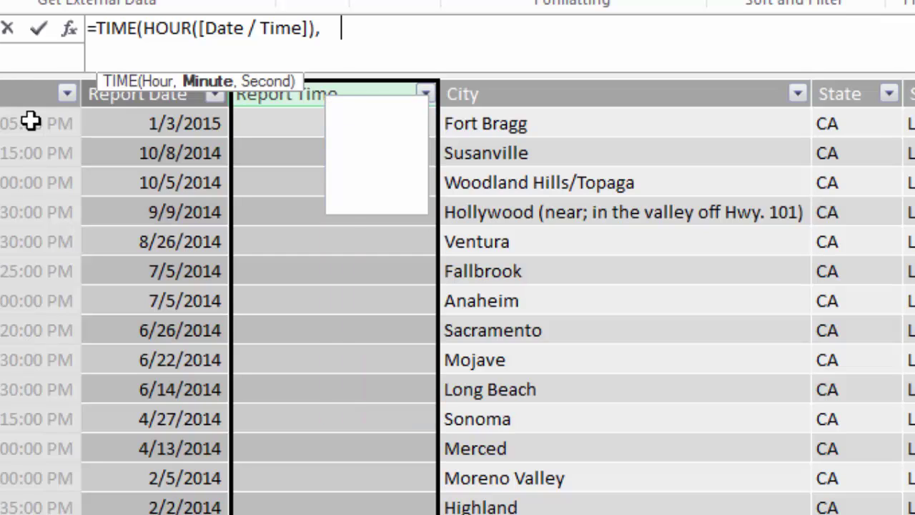
{"action": "type", "text": " MINUTE("}
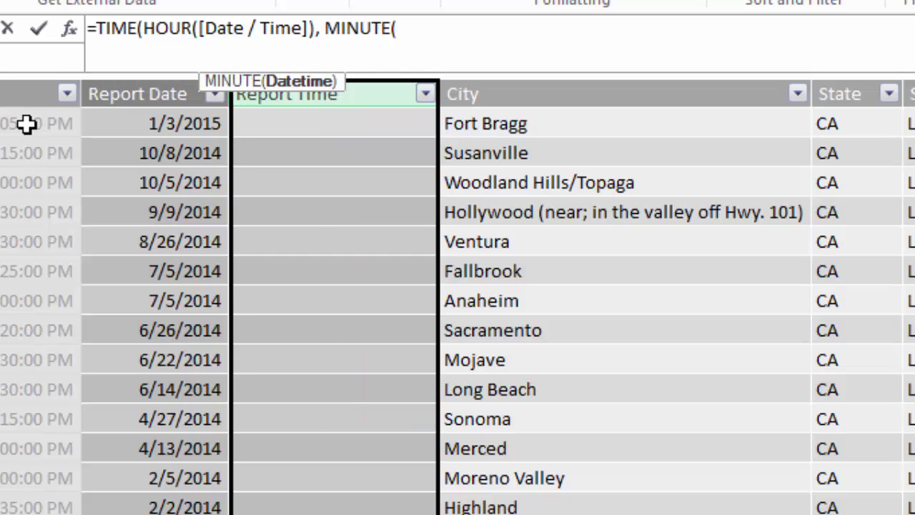
{"action": "left_click", "coordinate": [26, 123]}
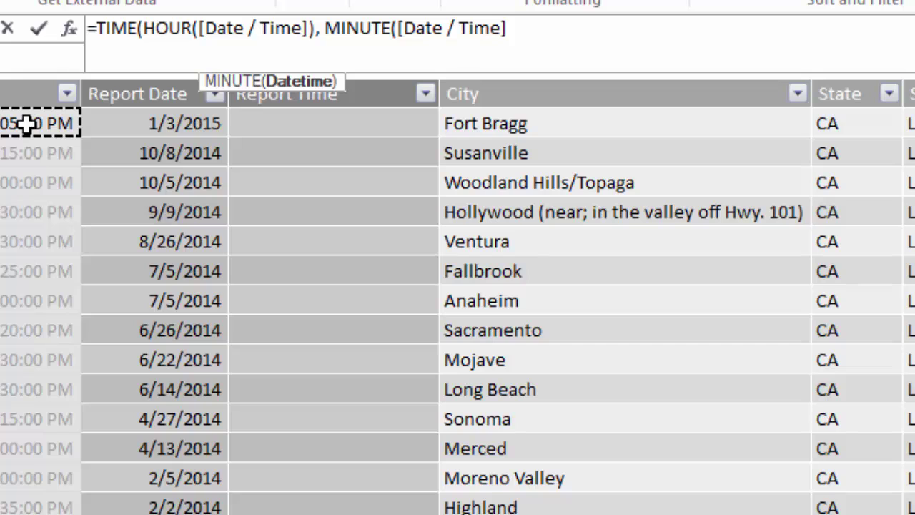
{"action": "type", "text": "), "}
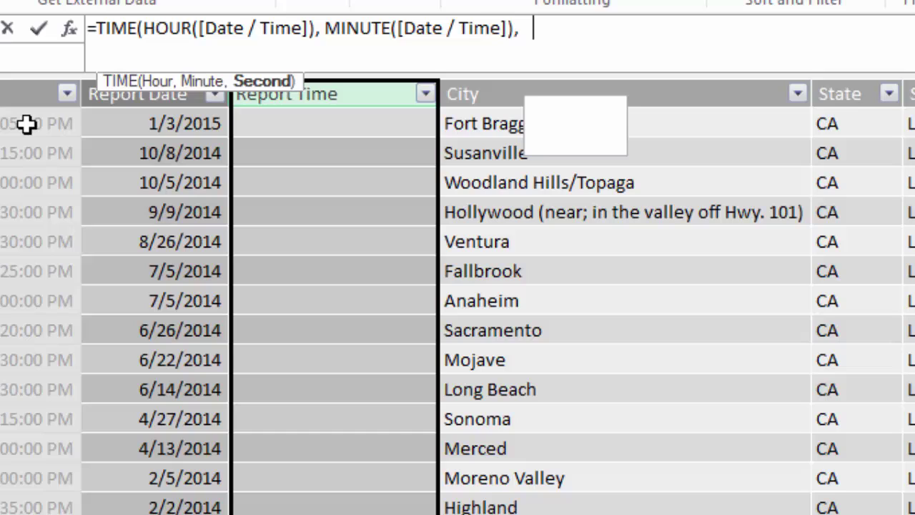
{"action": "type", "text": "SEC"}
{"action": "key", "text": "Tab"}
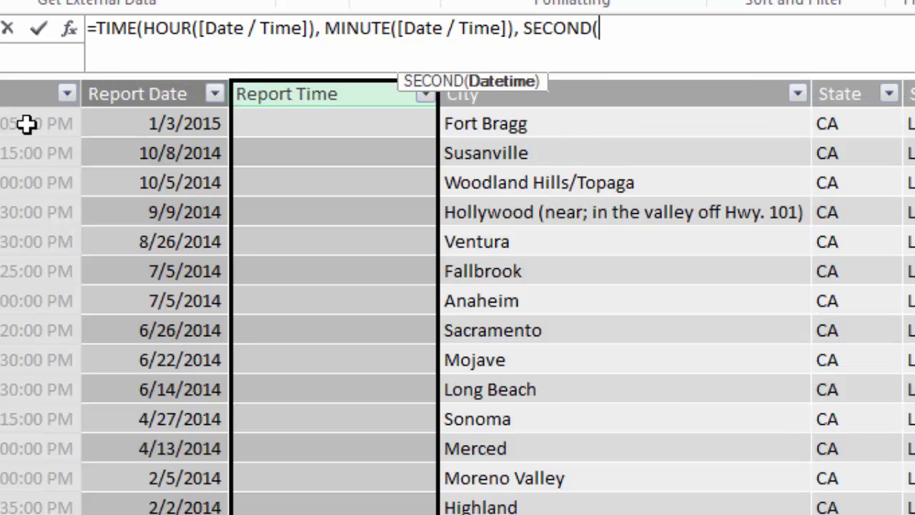
{"action": "left_click", "coordinate": [4, 124]}
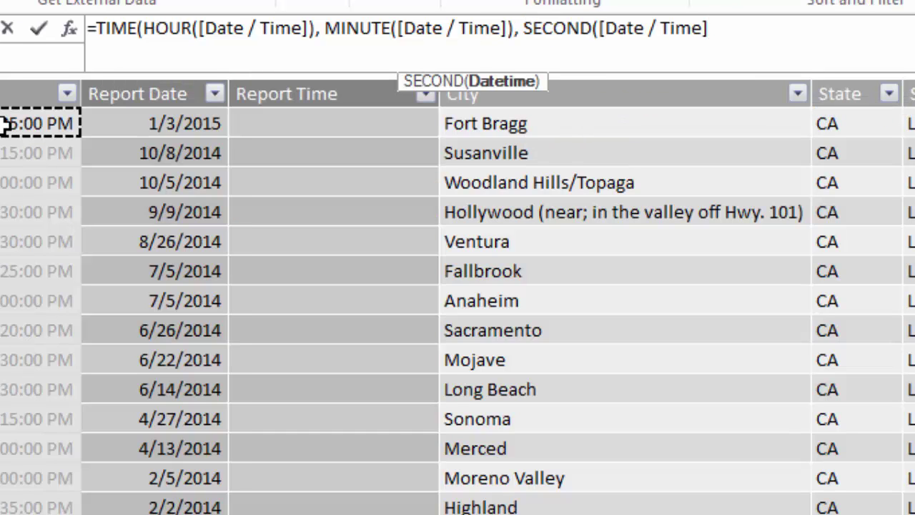
{"action": "type", "text": "))"}
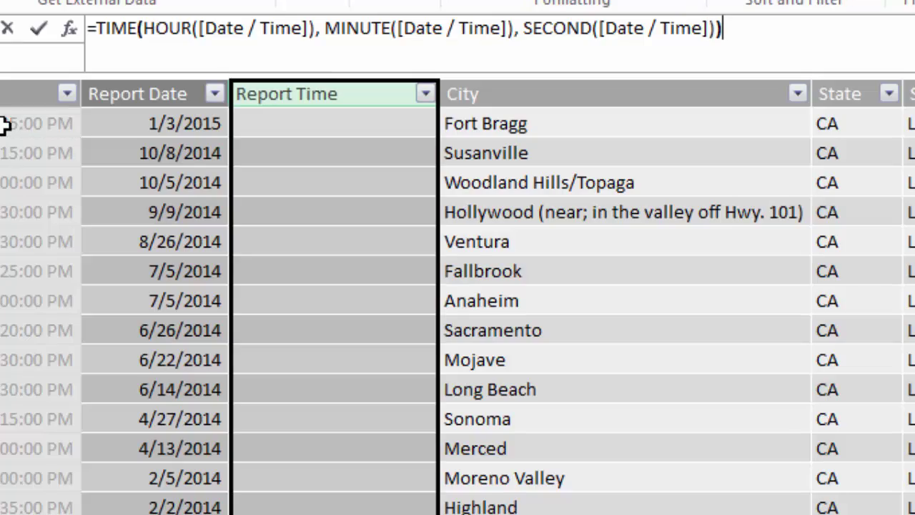
{"action": "key", "text": "Return"}
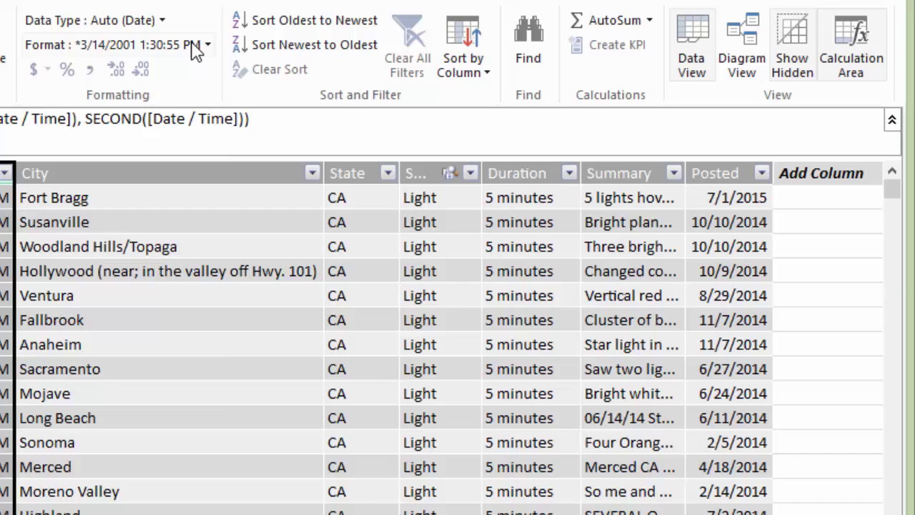
{"action": "left_click", "coordinate": [197, 47]}
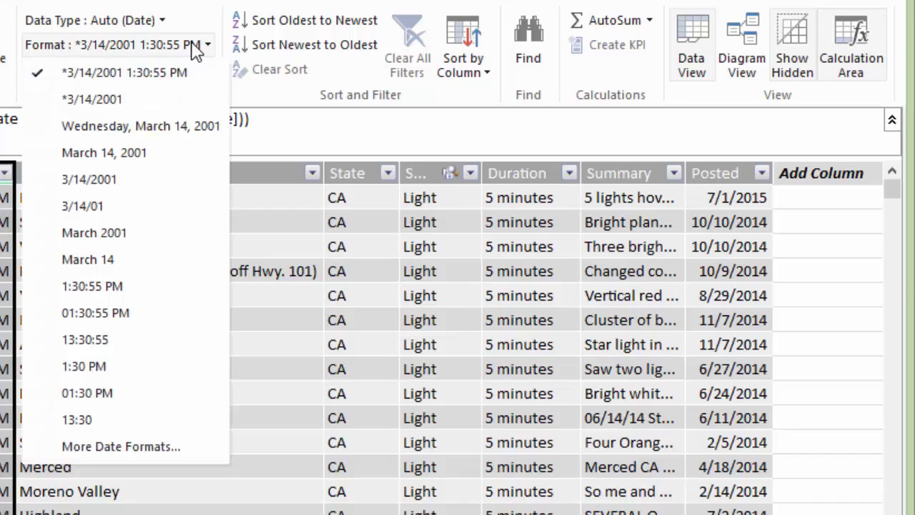
- Format Report Time as time, relate Sightings' Report Date to Report Date's Date, and move Report Time of Day lower
{"action": "left_click", "coordinate": [94, 366]}
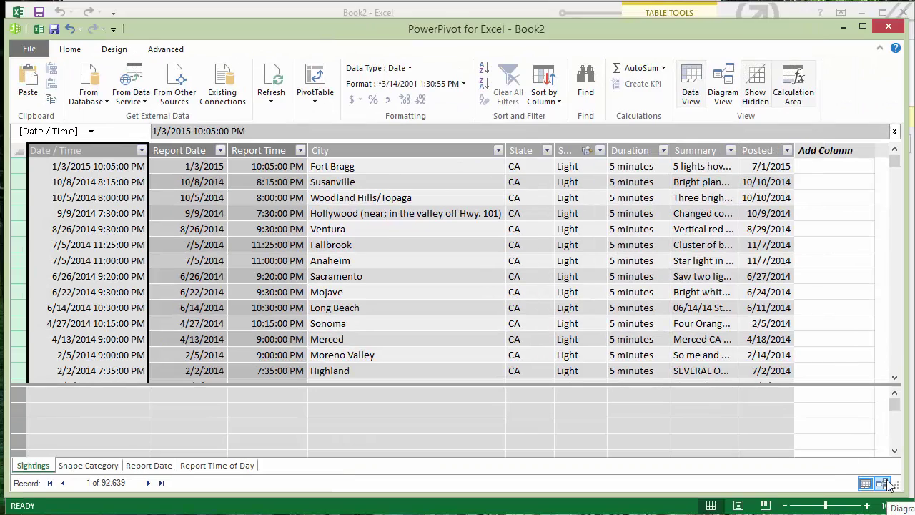
{"action": "left_click", "coordinate": [886, 484]}
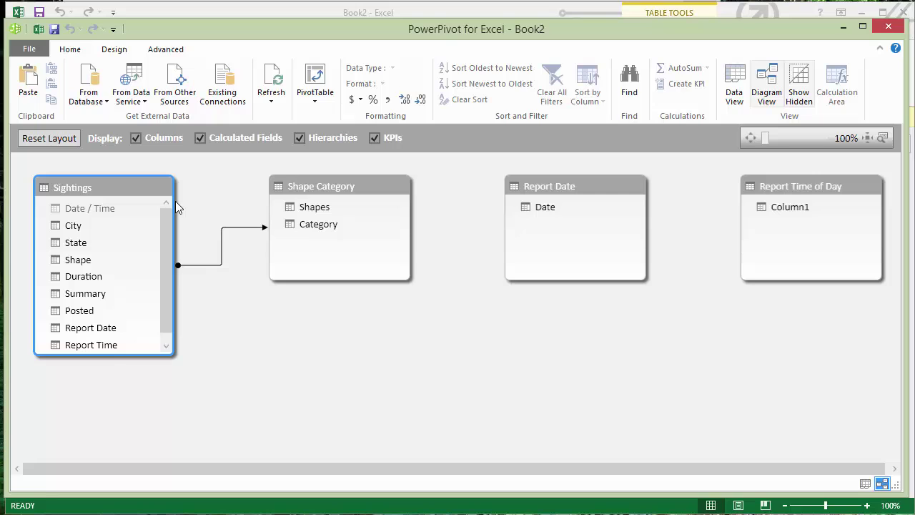
{"action": "left_click", "coordinate": [104, 331]}
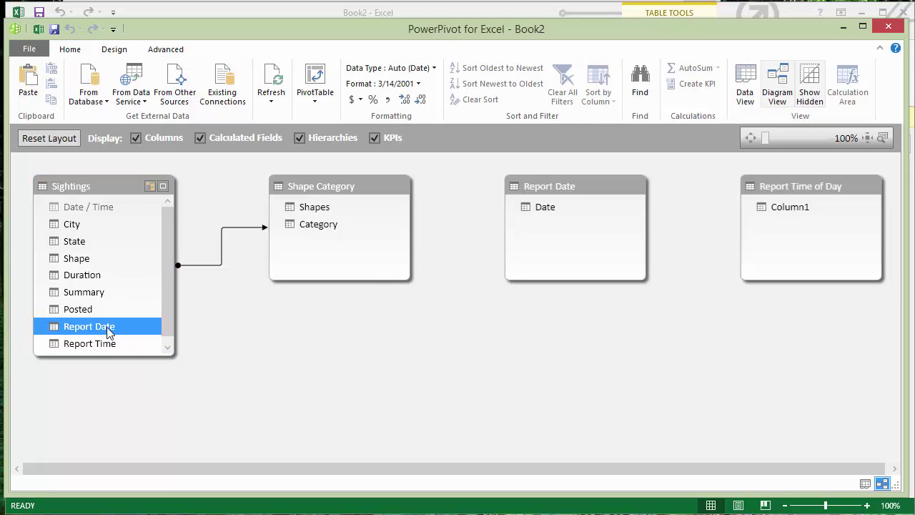
{"action": "left_click_drag", "start_coordinate": [82, 323], "coordinate": [547, 211]}
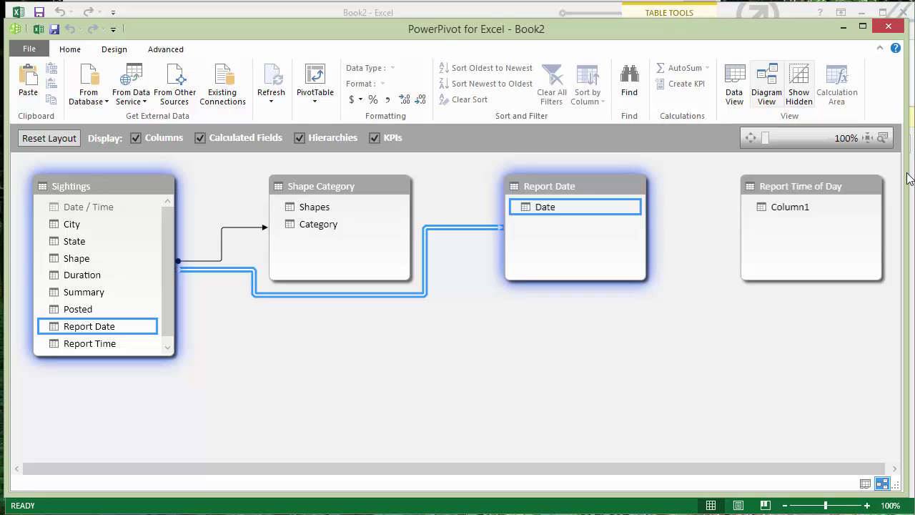
{"action": "left_click_drag", "start_coordinate": [825, 185], "coordinate": [487, 335]}
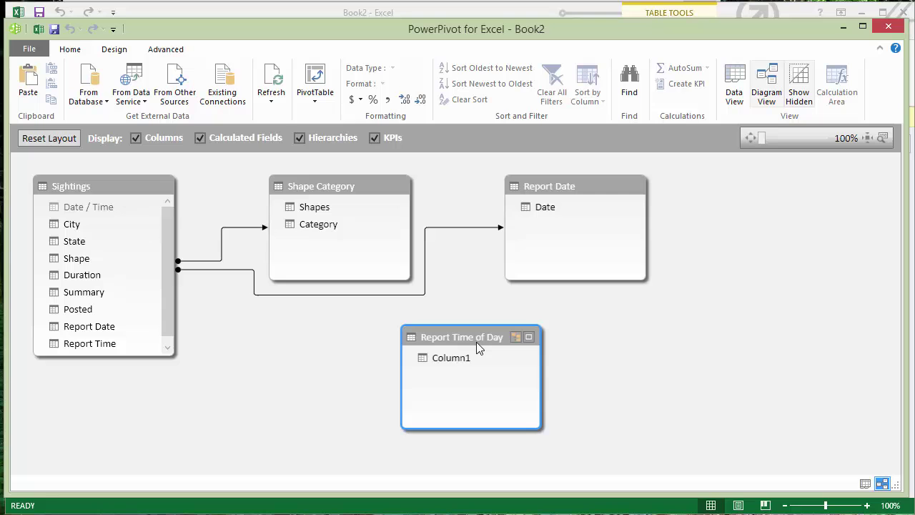
- Open the Report Time of Day table's data and rename Column1 to MinuteNumber
{"action": "right_click", "coordinate": [477, 348]}
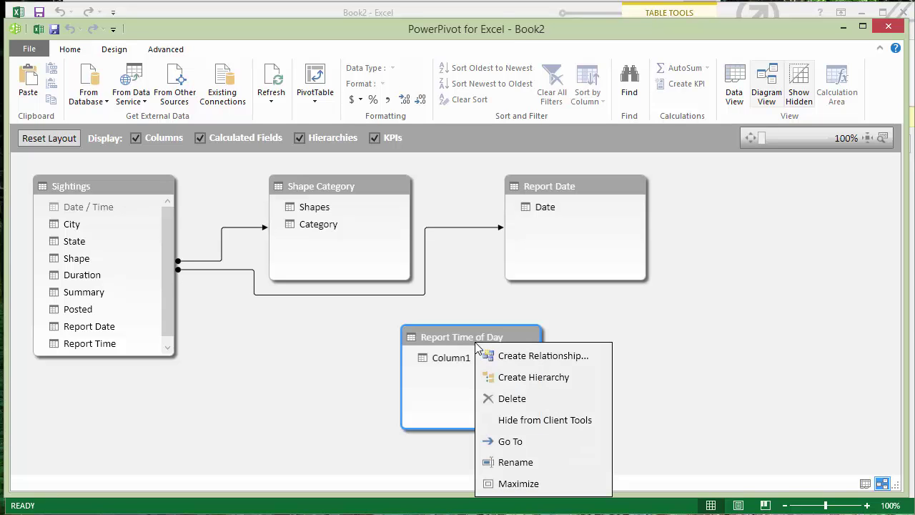
{"action": "left_click", "coordinate": [526, 437]}
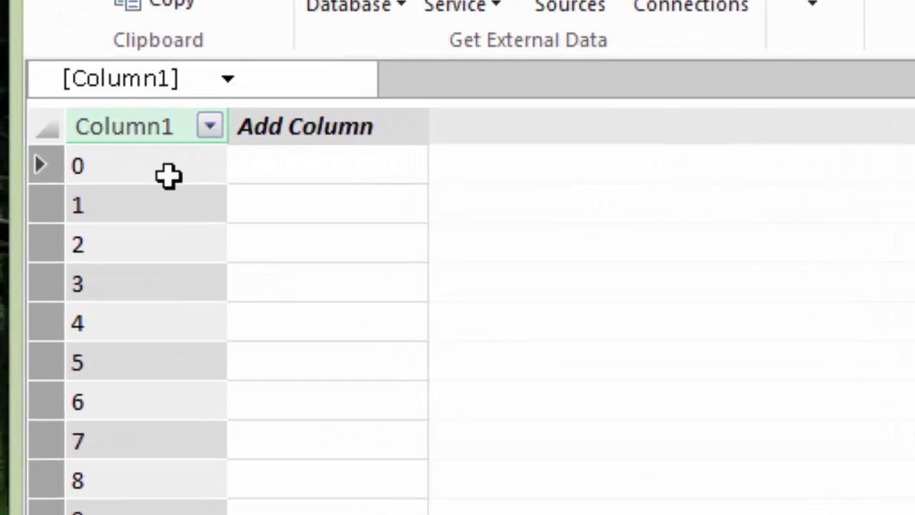
{"action": "double_click", "coordinate": [115, 133]}
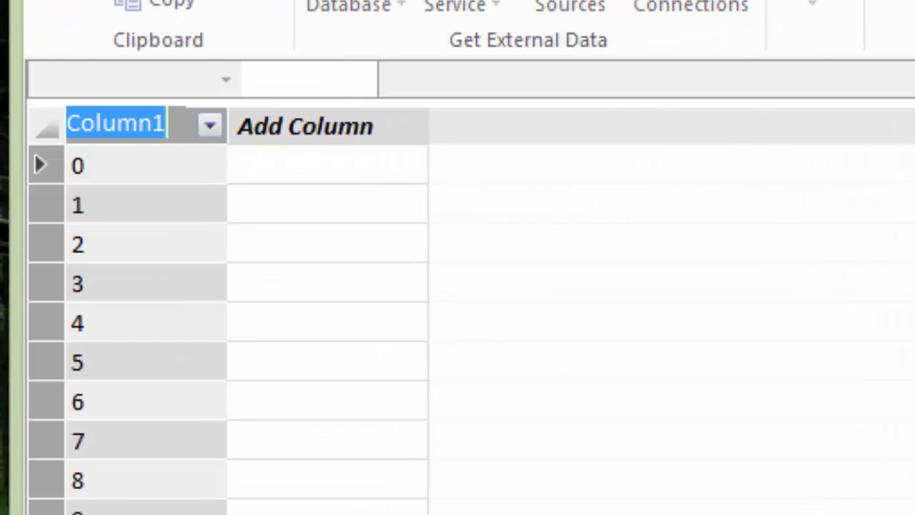
{"action": "type", "text": "Minu"}
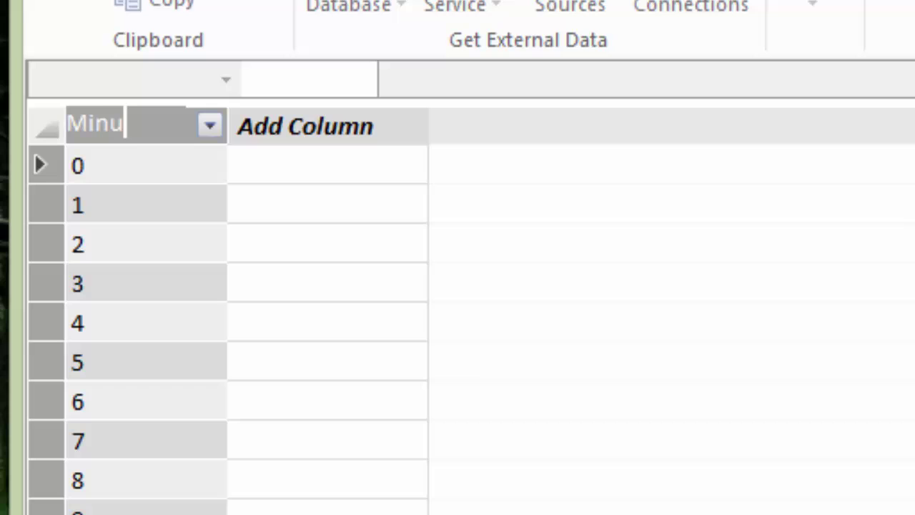
{"action": "type", "text": "teNumber"}
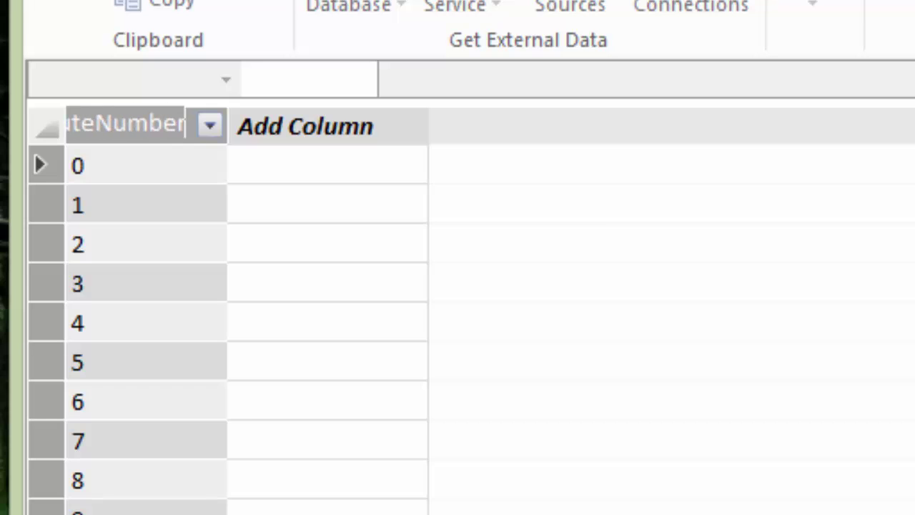
- Keep the MinuteNumber column name and fill the next column with =TIME(0,[MinuteNumber],0)
{"action": "key", "text": "Return"}
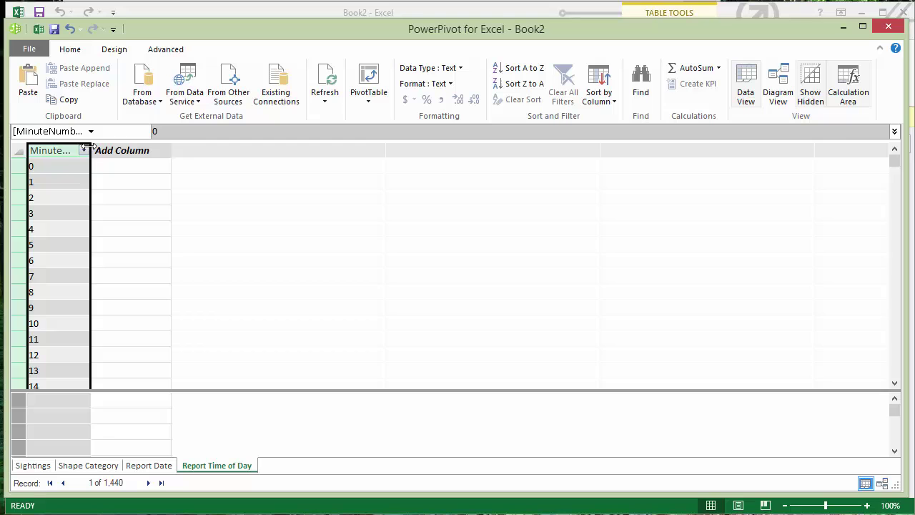
{"action": "left_click_drag", "start_coordinate": [185, 133], "coordinate": [246, 133]}
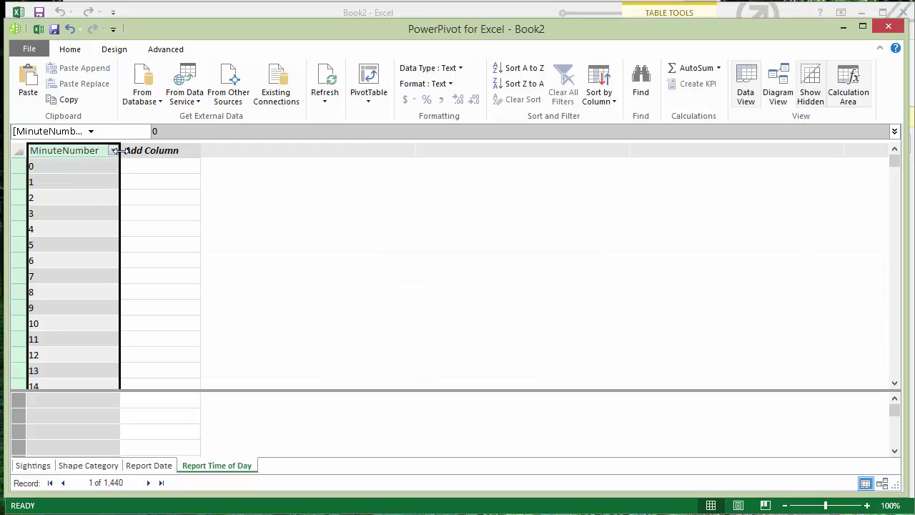
{"action": "left_click", "coordinate": [171, 183]}
{"action": "left_click", "coordinate": [164, 163]}
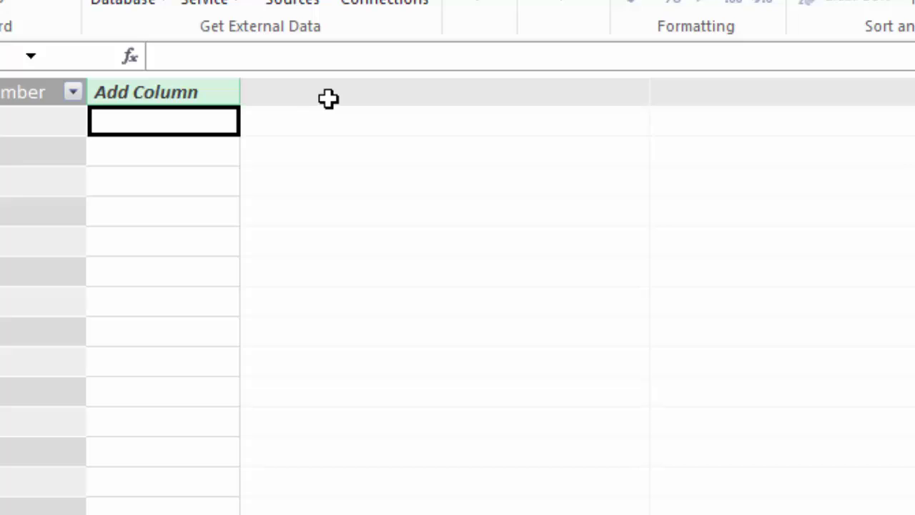
{"action": "type", "text": "="}
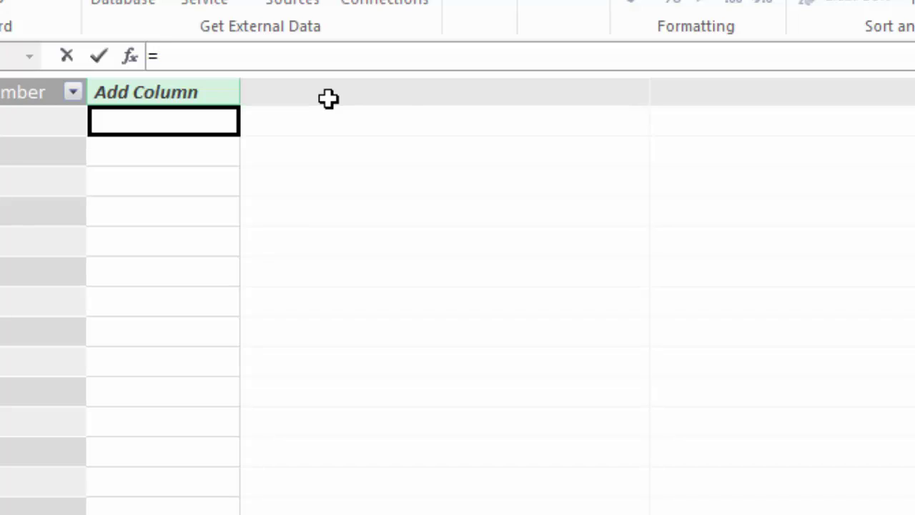
{"action": "type", "text": "T"}
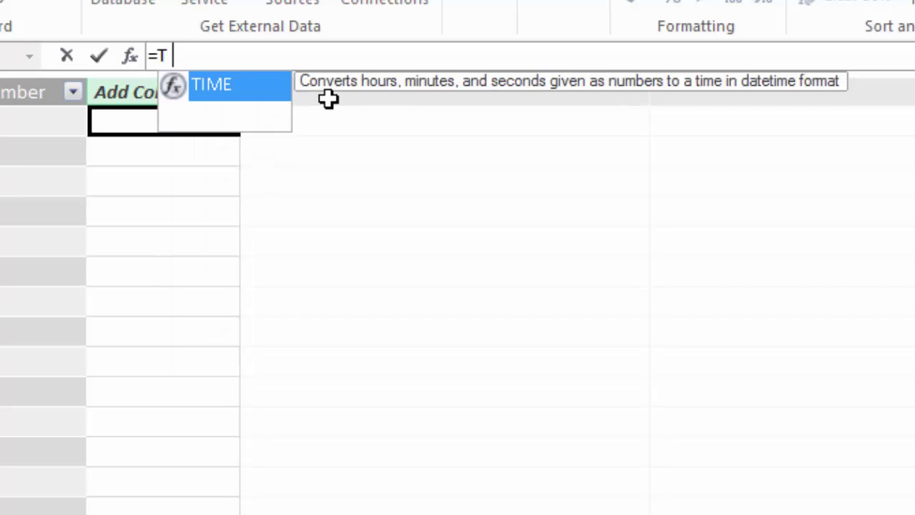
{"action": "key", "text": "Tab"}
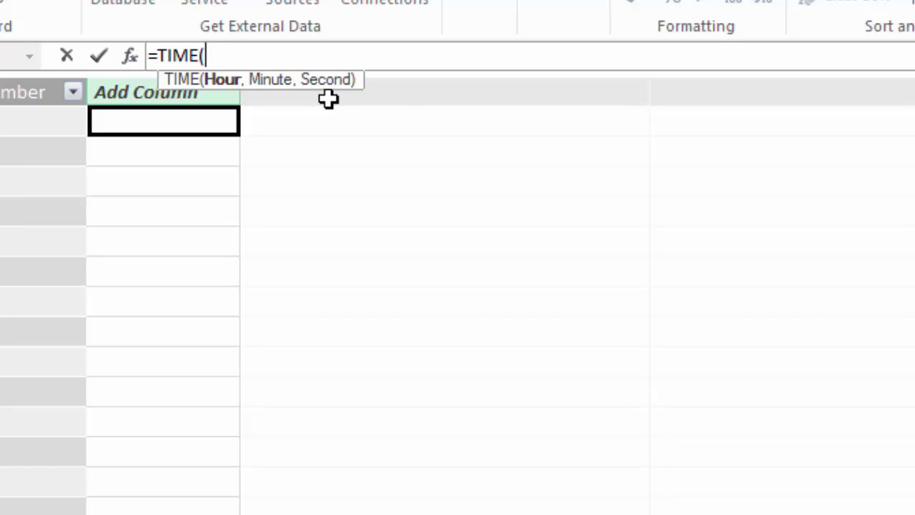
{"action": "type", "text": "0,"}
{"action": "left_click", "coordinate": [9, 125]}
{"action": "type", "text": ", 0)"}
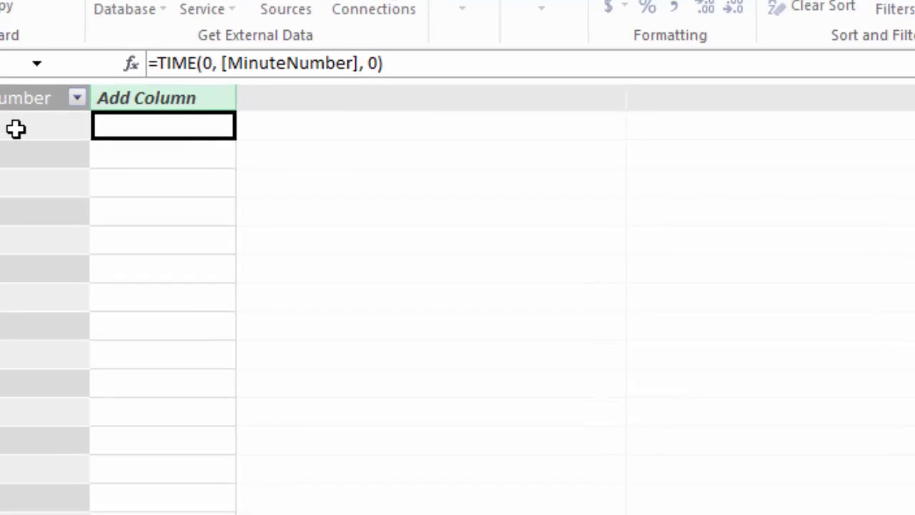
{"action": "key", "text": "Return"}
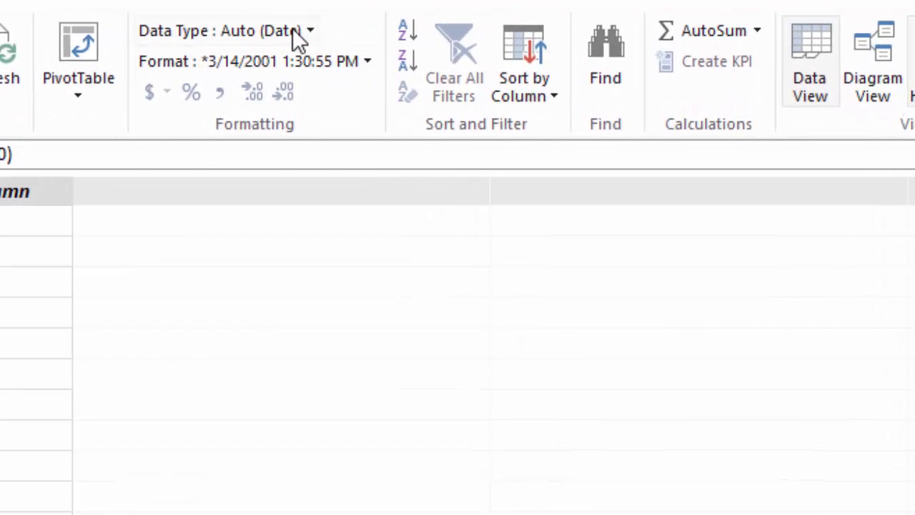
- Format the new column as 1:30:55 PM times and rename it Time of Day
{"action": "left_click", "coordinate": [289, 61]}
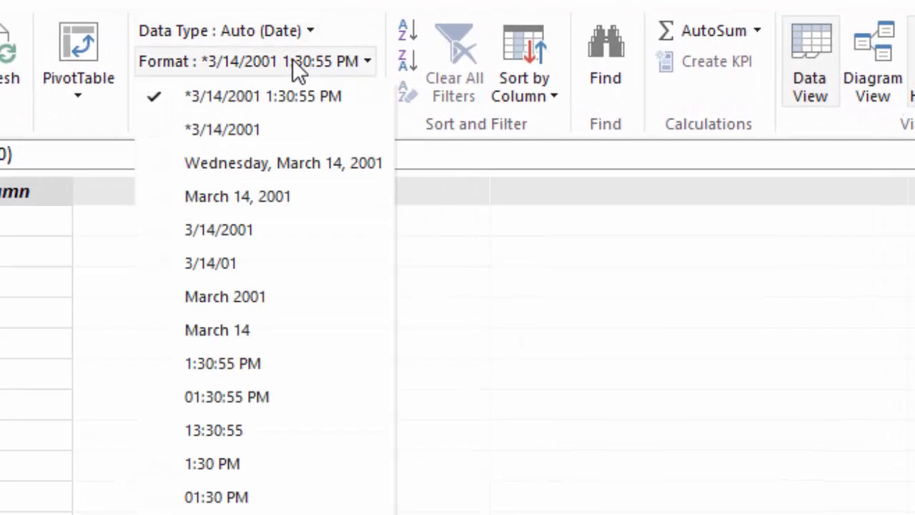
{"action": "left_click", "coordinate": [262, 368]}
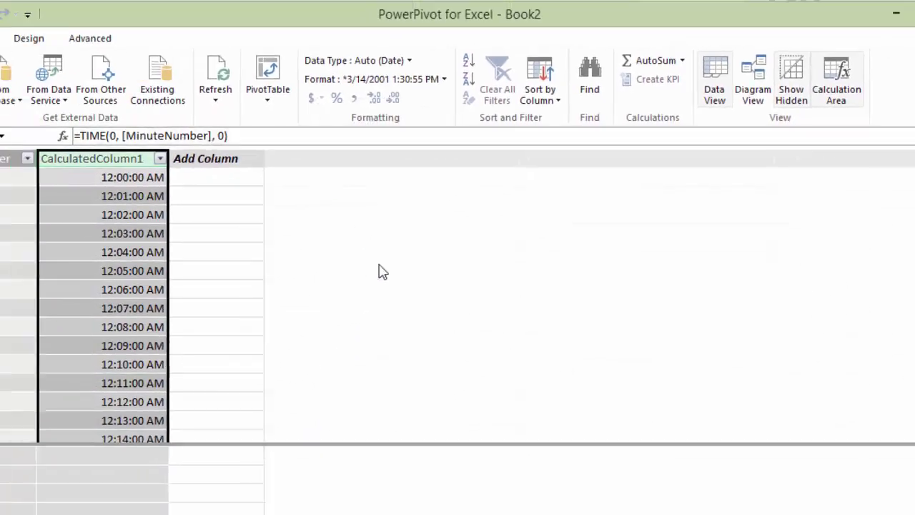
{"action": "double_click", "coordinate": [73, 158]}
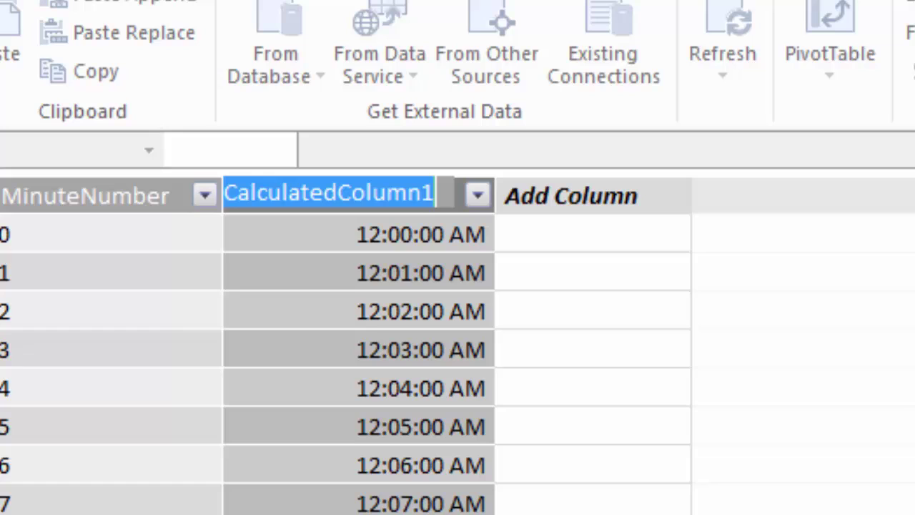
{"action": "type", "text": "Time"}
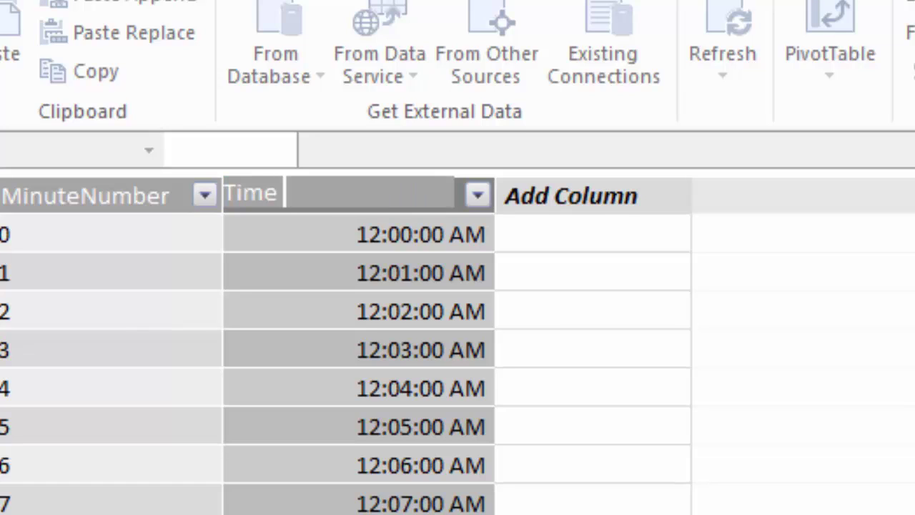
{"action": "type", "text": " of Day"}
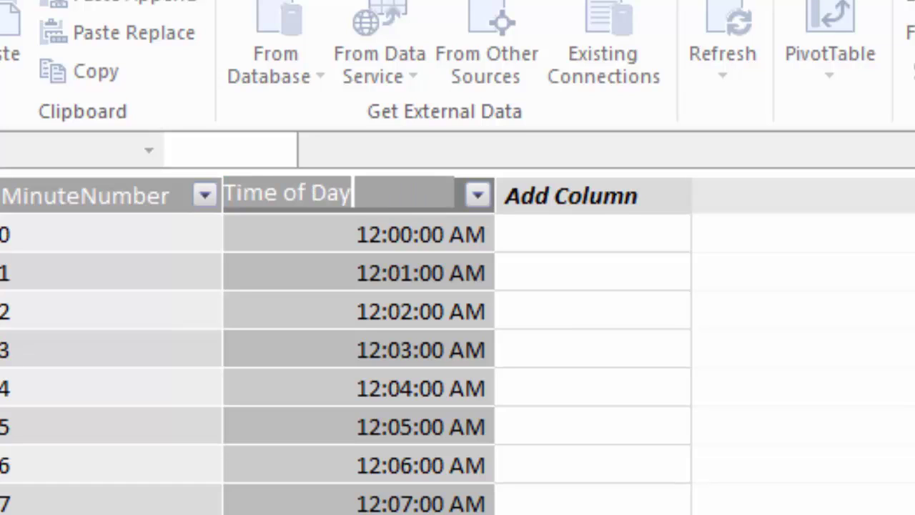
{"action": "key", "text": "Return"}
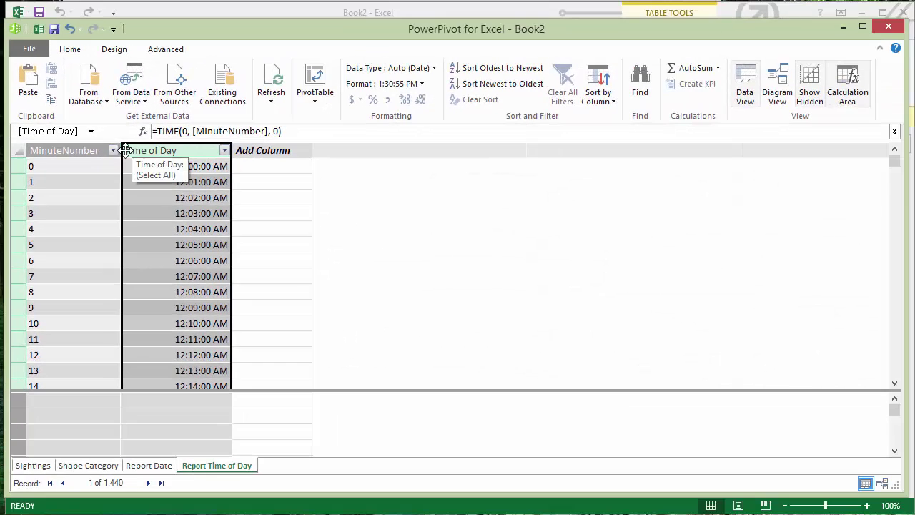
{"action": "left_click_drag", "start_coordinate": [226, 151], "coordinate": [217, 150]}
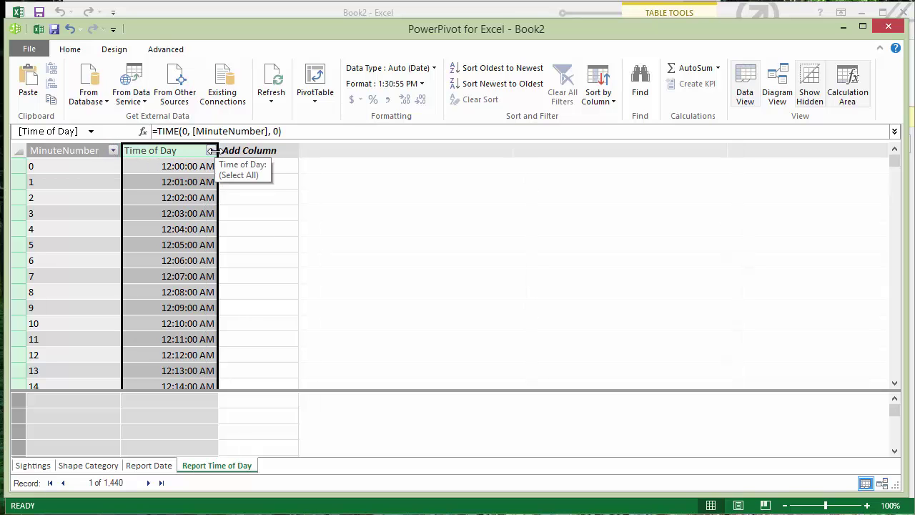
- Add a Time Block column and start its formula as =MINUTE([Time of Day])
{"action": "left_click", "coordinate": [248, 150]}
{"action": "double_click", "coordinate": [249, 135]}
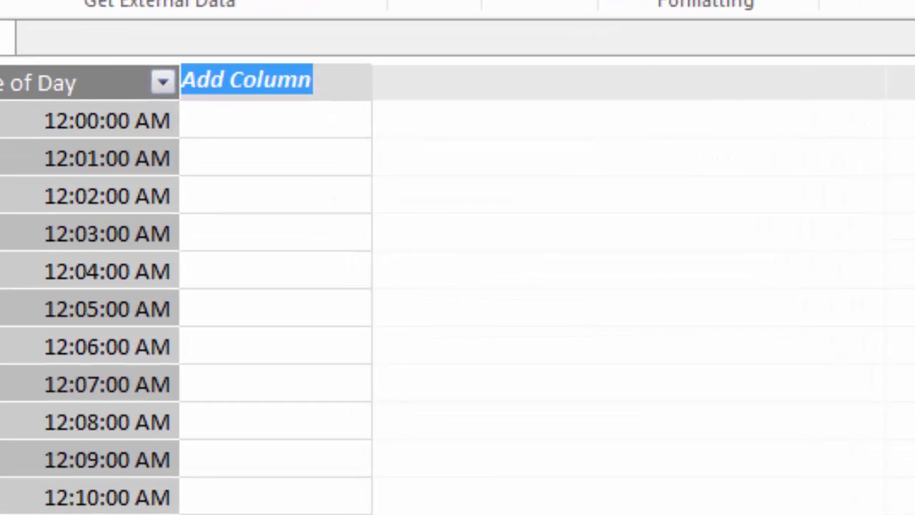
{"action": "type", "text": "Time B"}
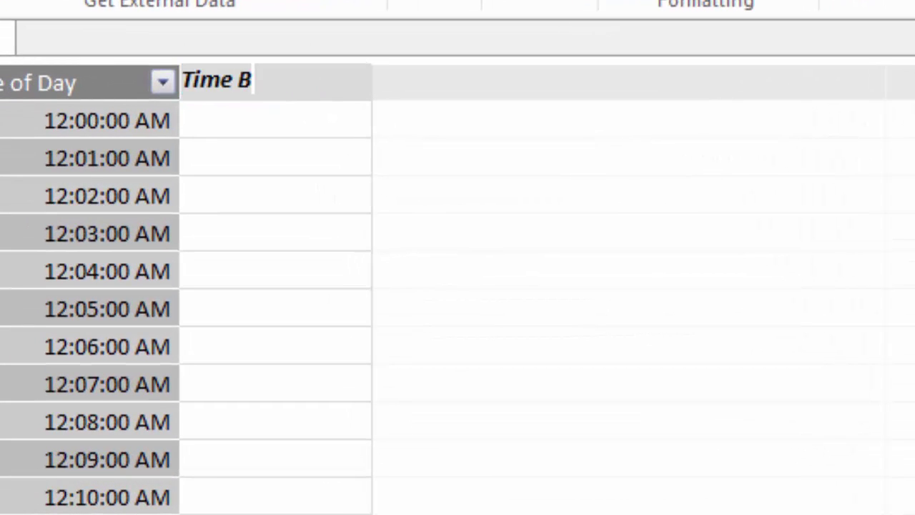
{"action": "type", "text": "lock"}
{"action": "key", "text": "Return"}
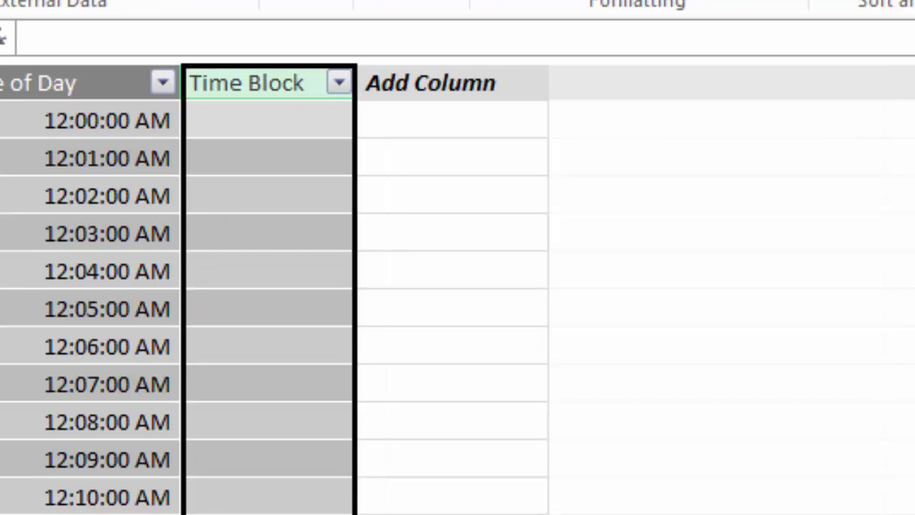
{"action": "left_click", "coordinate": [20, 37]}
{"action": "type", "text": "=mi"}
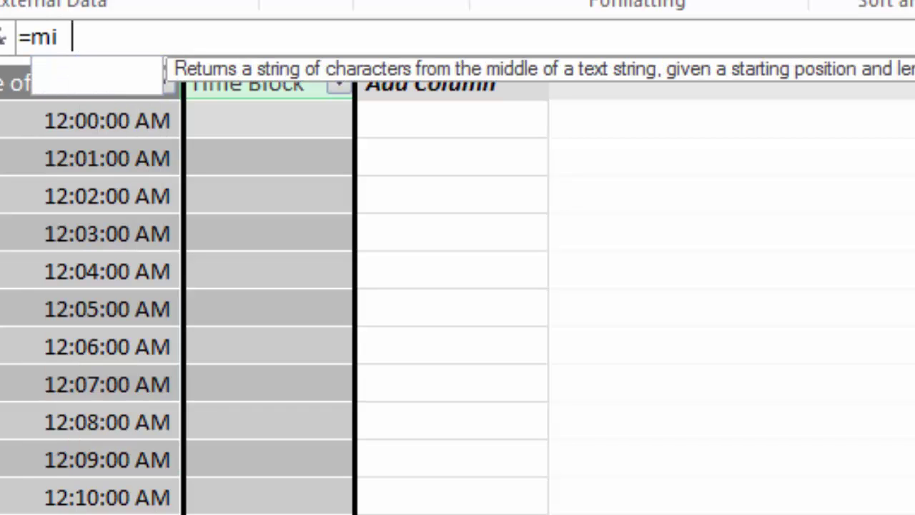
{"action": "key", "text": "BackSpace"}
{"action": "type", "text": "nute"}
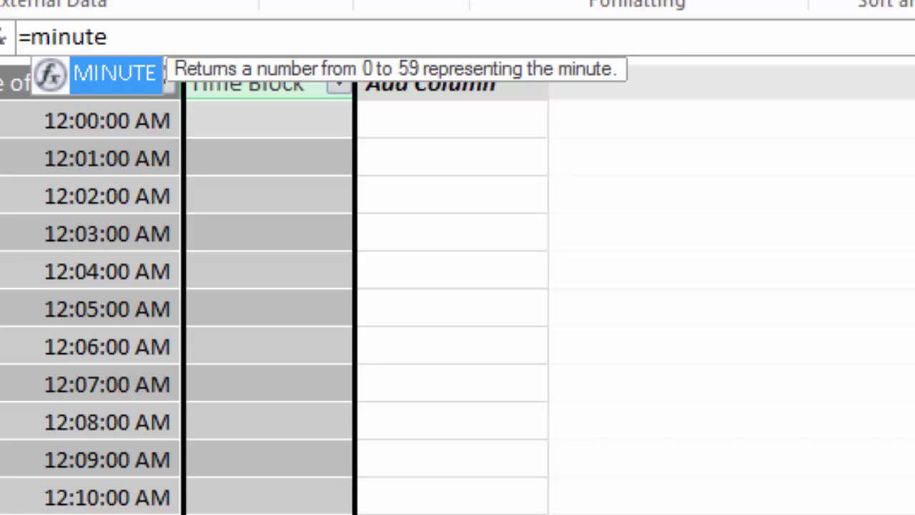
{"action": "type", "text": "("}
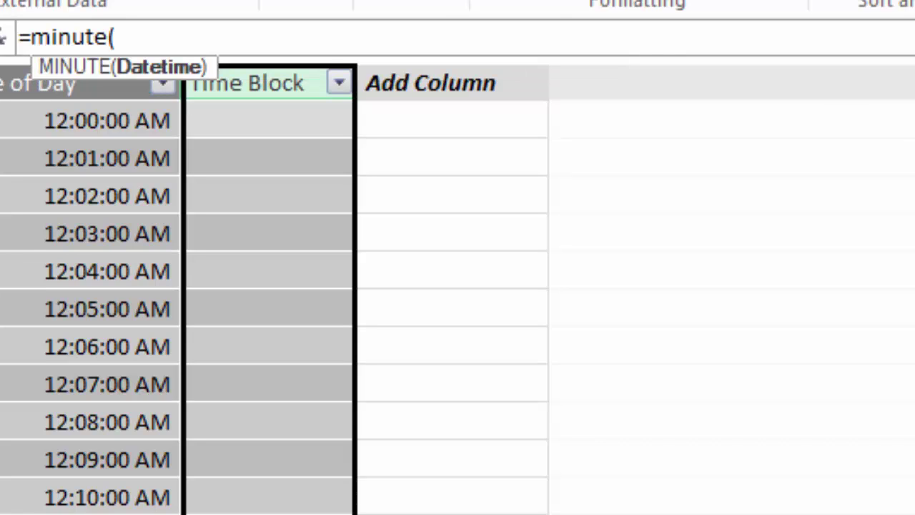
{"action": "left_click", "coordinate": [92, 122]}
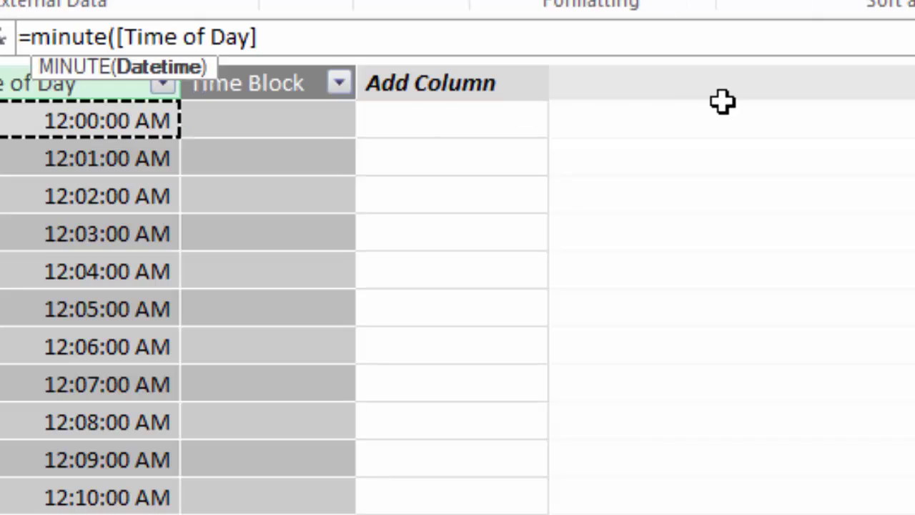
{"action": "type", "text": ")"}
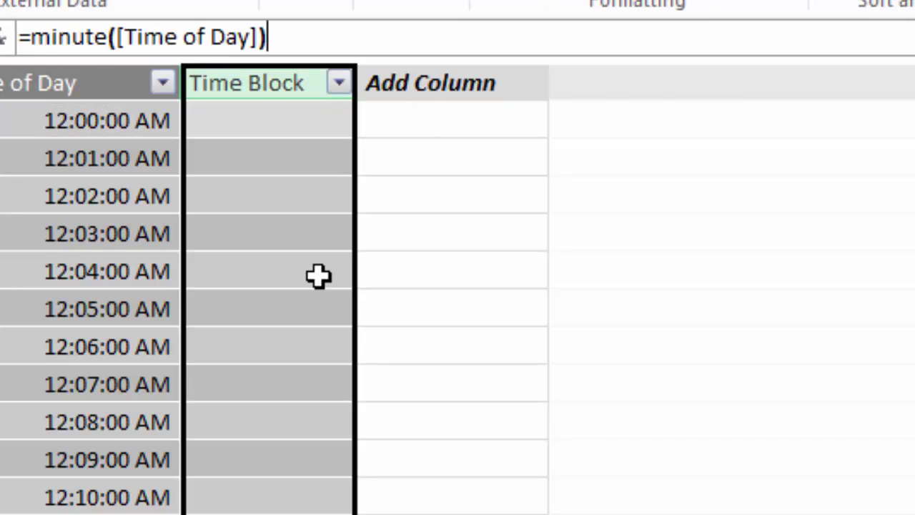
- Wrap the minutes in ROUNDDOWN(DIVIDE(…,30),0)*30 so Time Block shows 0 or 30
{"action": "left_click", "coordinate": [29, 36]}
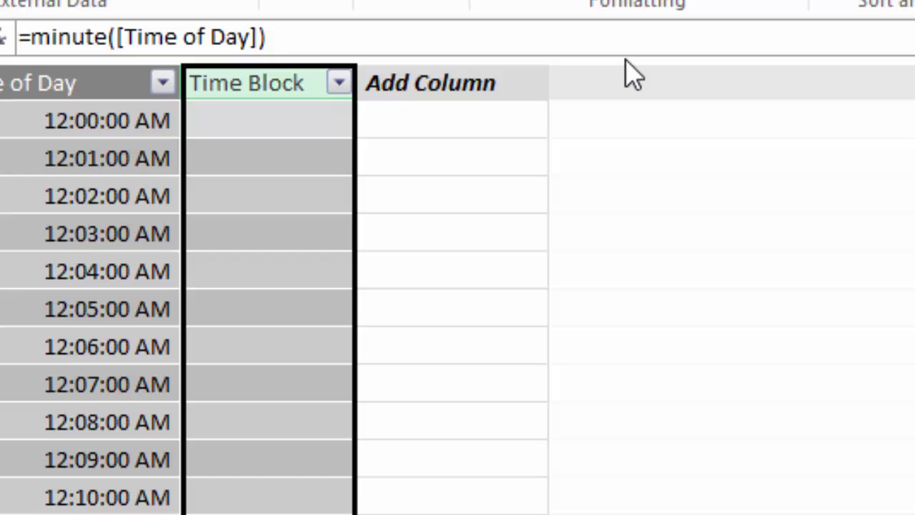
{"action": "type", "text": "round"}
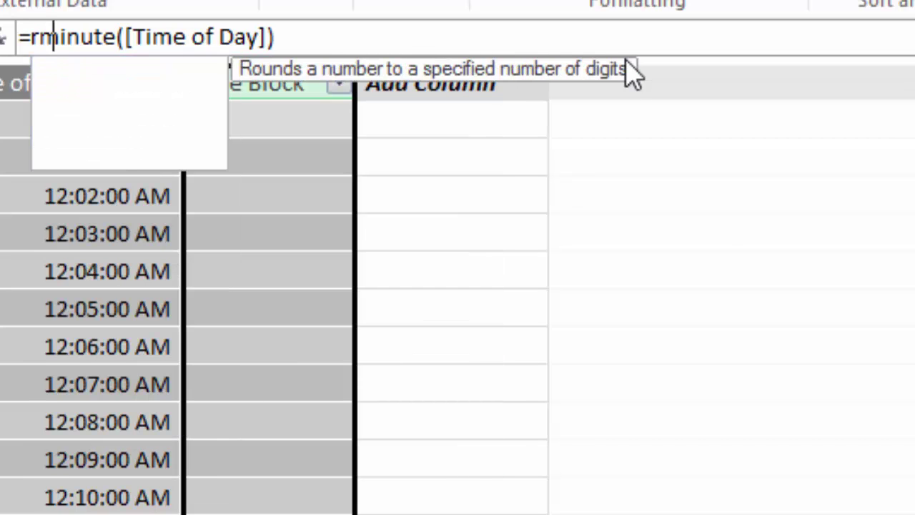
{"action": "key", "text": "Down"}
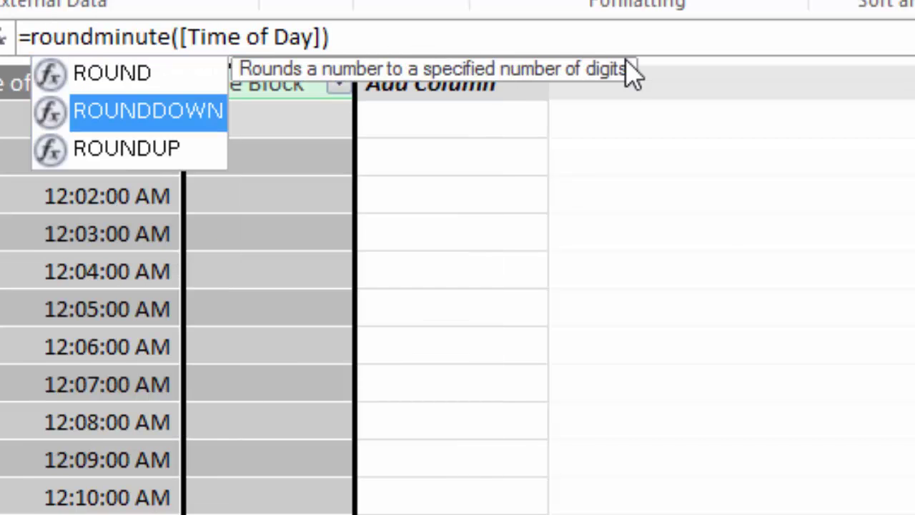
{"action": "key", "text": "Tab"}
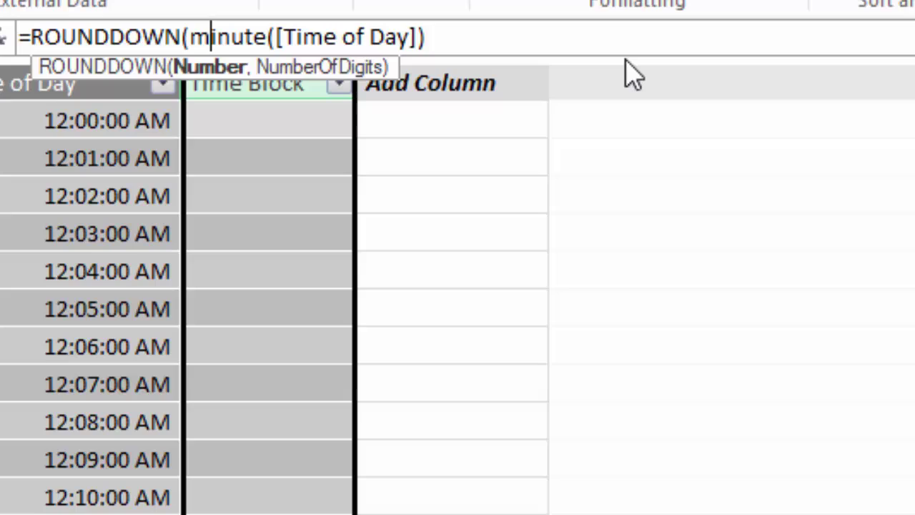
{"action": "key", "text": "Right"}
{"action": "key", "text": "Right"}
{"action": "key", "text": "Right"}
{"action": "key", "text": "Right"}
{"action": "key", "text": "Right"}
{"action": "key", "text": "Right"}
{"action": "key", "text": "Right"}
{"action": "key", "text": "Right"}
{"action": "key", "text": "Right"}
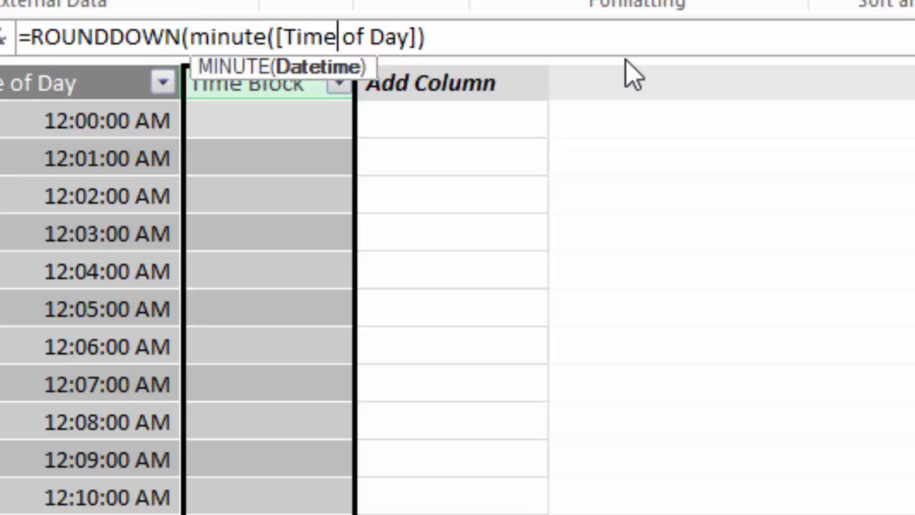
{"action": "key", "text": "Right"}
{"action": "key", "text": "Right"}
{"action": "key", "text": "Right"}
{"action": "key", "text": "Right"}
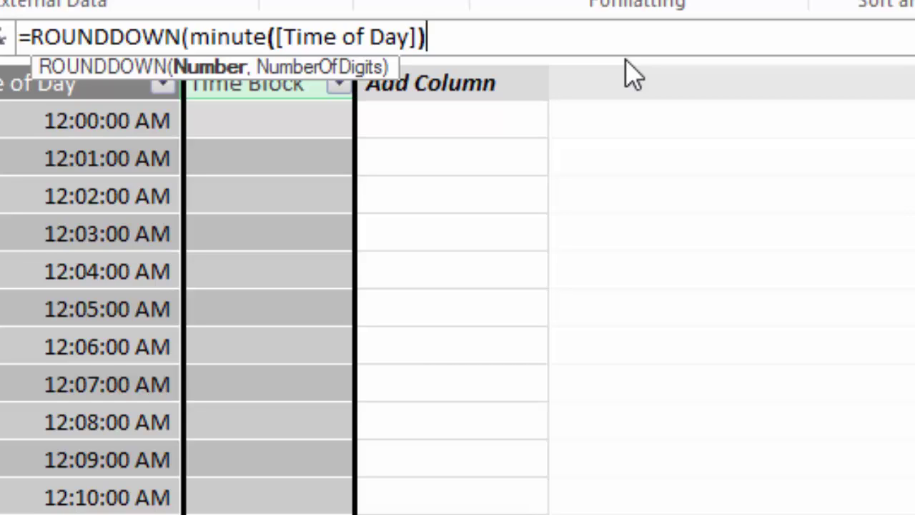
{"action": "key", "text": "Left"}
{"action": "key", "text": "Left"}
{"action": "key", "text": "Left"}
{"action": "key", "text": "Left"}
{"action": "key", "text": "Left"}
{"action": "key", "text": "Left"}
{"action": "key", "text": "Left"}
{"action": "key", "text": "Left"}
{"action": "key", "text": "Left"}
{"action": "key", "text": "Left"}
{"action": "key", "text": "Left"}
{"action": "key", "text": "Left"}
{"action": "key", "text": "Left"}
{"action": "key", "text": "Left"}
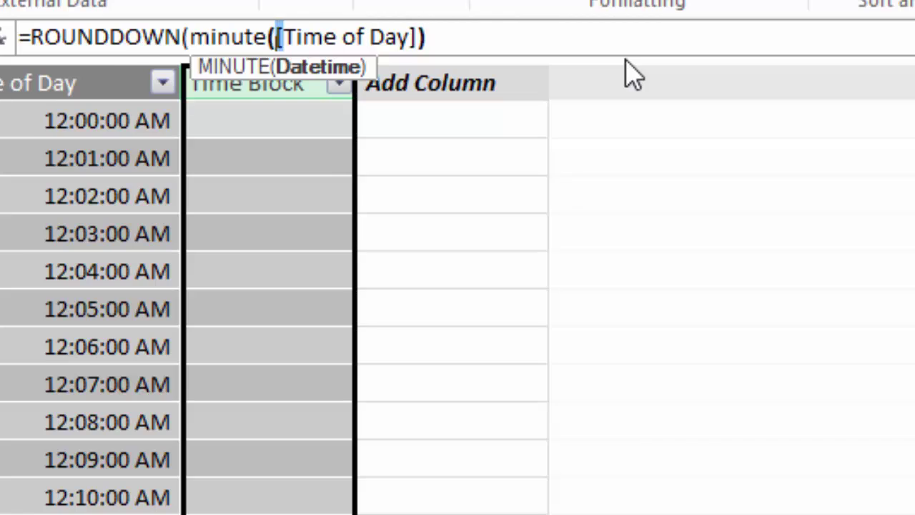
{"action": "key", "text": "Left"}
{"action": "key", "text": "Left"}
{"action": "key", "text": "Left"}
{"action": "key", "text": "Left"}
{"action": "key", "text": "Left"}
{"action": "key", "text": "Left"}
{"action": "key", "text": "Left"}
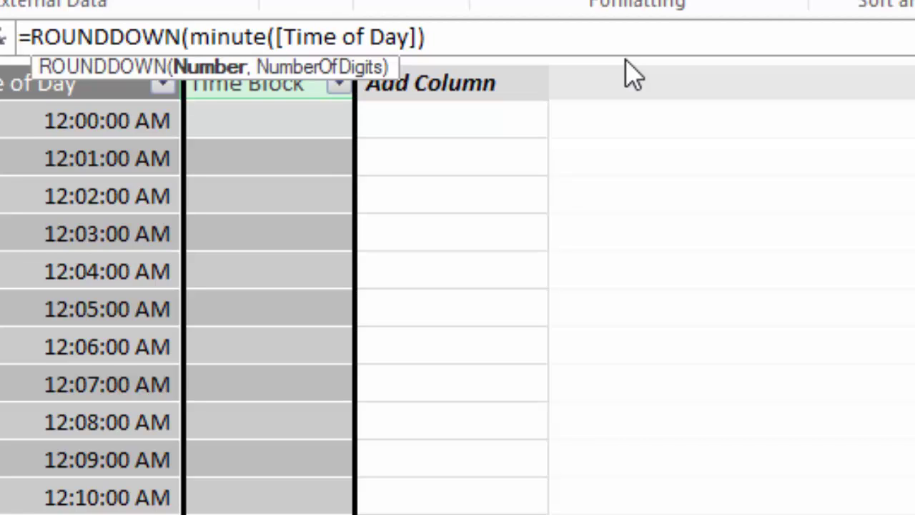
{"action": "key", "text": "Right"}
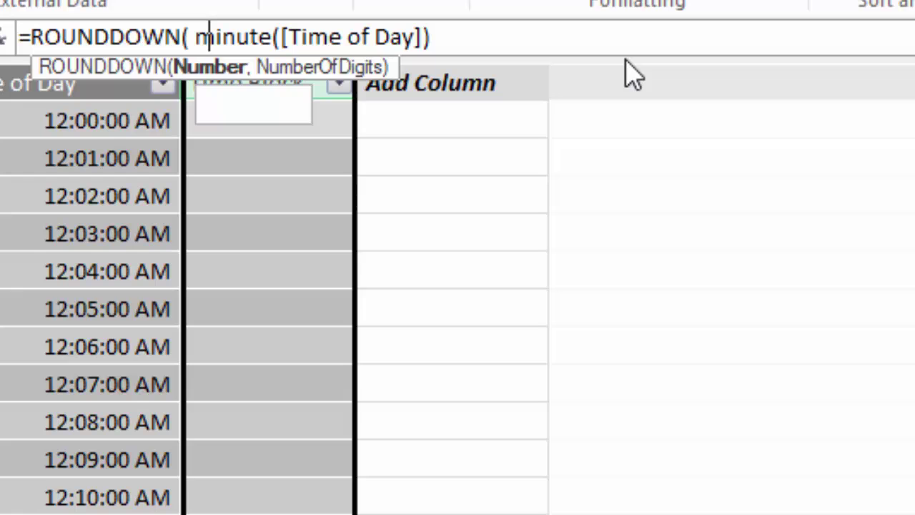
{"action": "type", "text": "divide("}
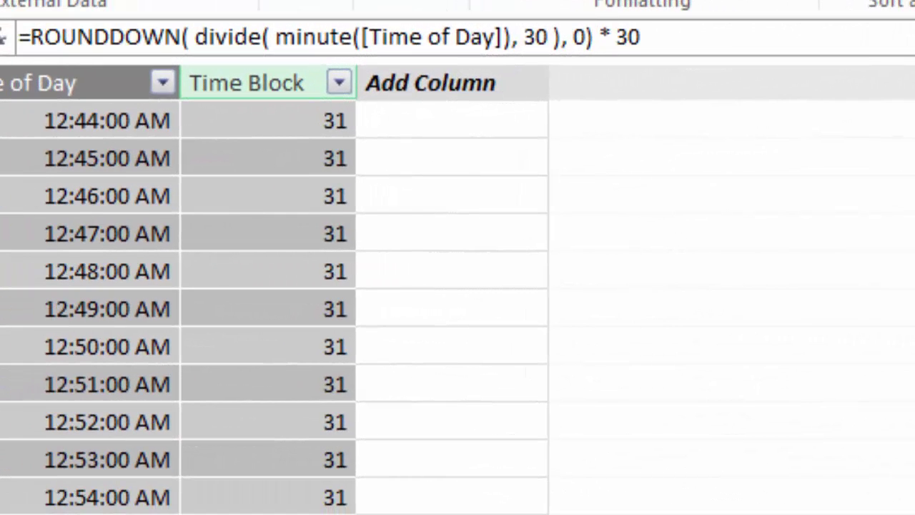
{"action": "key", "text": "Return"}
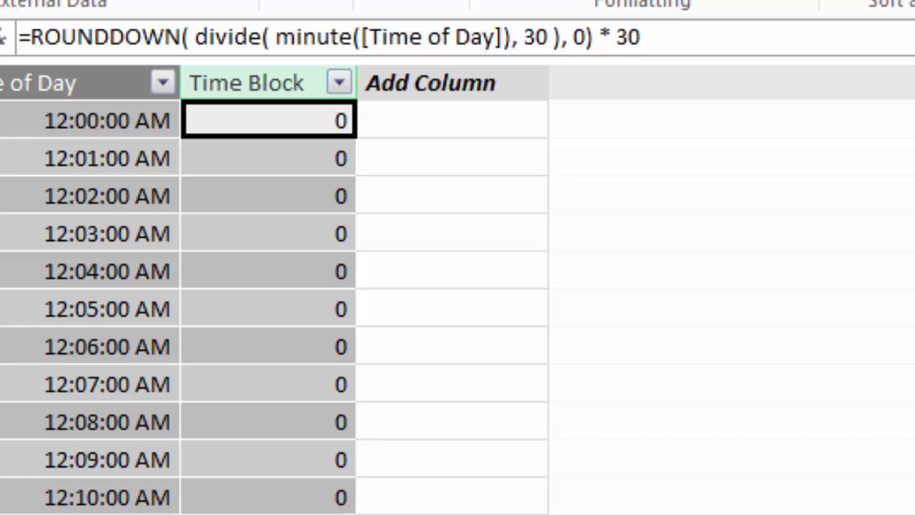
{"action": "scroll", "coordinate": [268, 307], "scroll_direction": "down", "scroll_amount": 20}
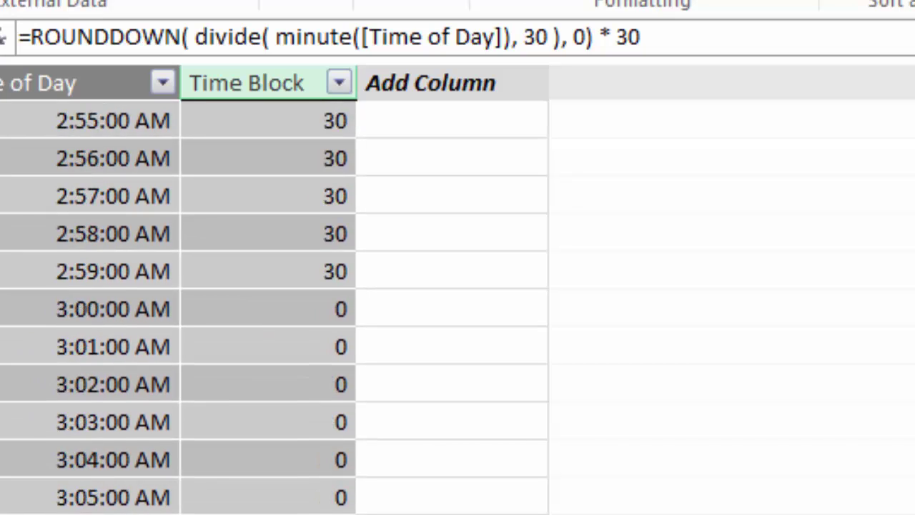
{"action": "scroll", "coordinate": [268, 308], "scroll_direction": "down", "scroll_amount": 20}
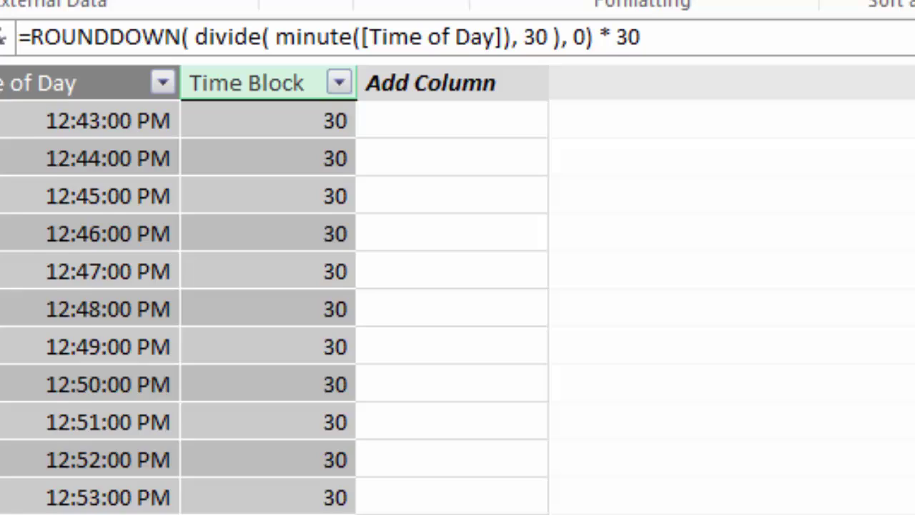
{"action": "scroll", "coordinate": [268, 307], "scroll_direction": "down", "scroll_amount": 20}
{"action": "scroll", "coordinate": [268, 308], "scroll_direction": "up", "scroll_amount": 20}
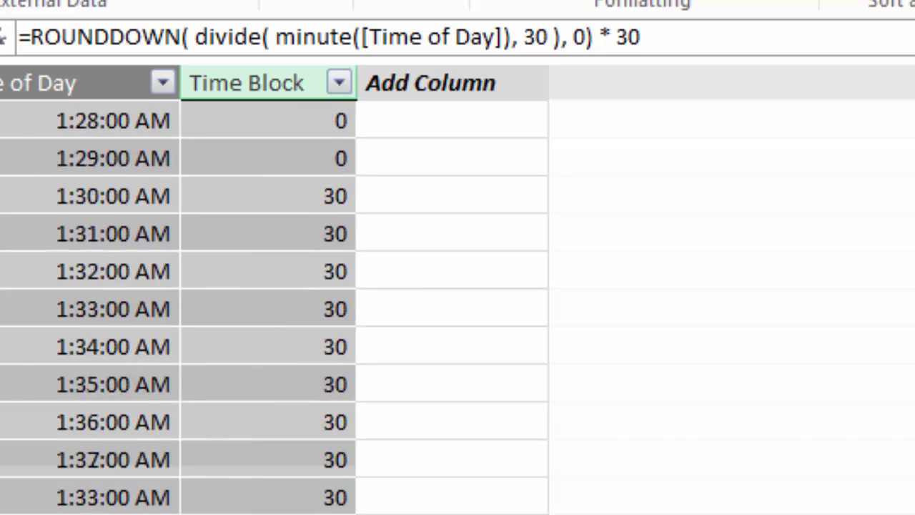
- Wrap the Time Block formula in TIME(HOUR([Time of Day]), rounded minutes, 0)
{"action": "left_click", "coordinate": [30, 40]}
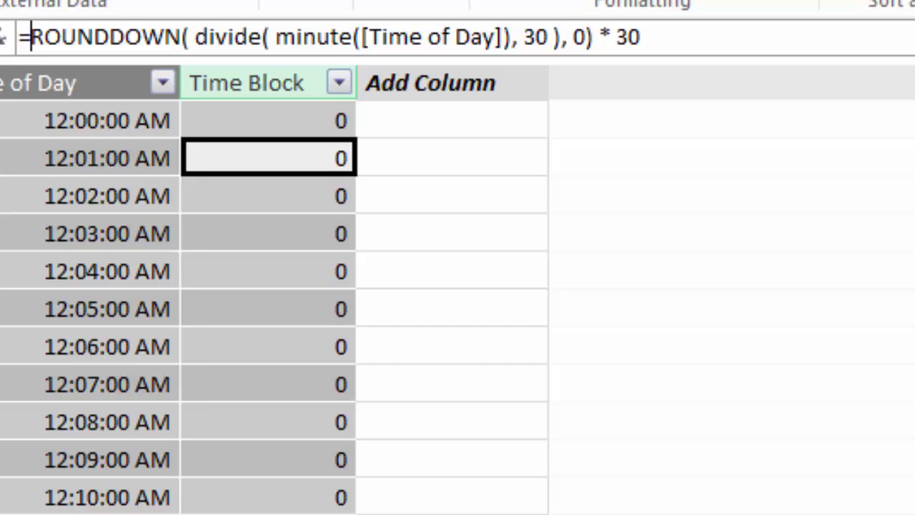
{"action": "type", "text": "TIM"}
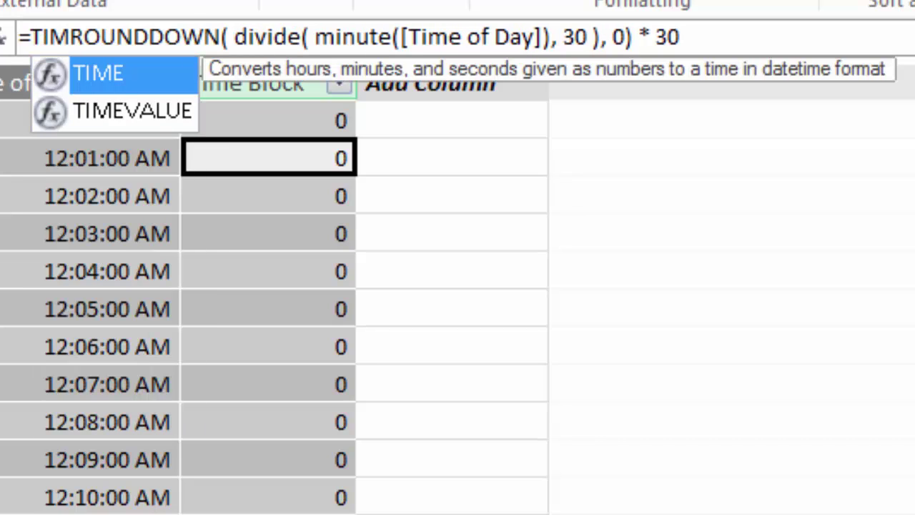
{"action": "type", "text": "E("}
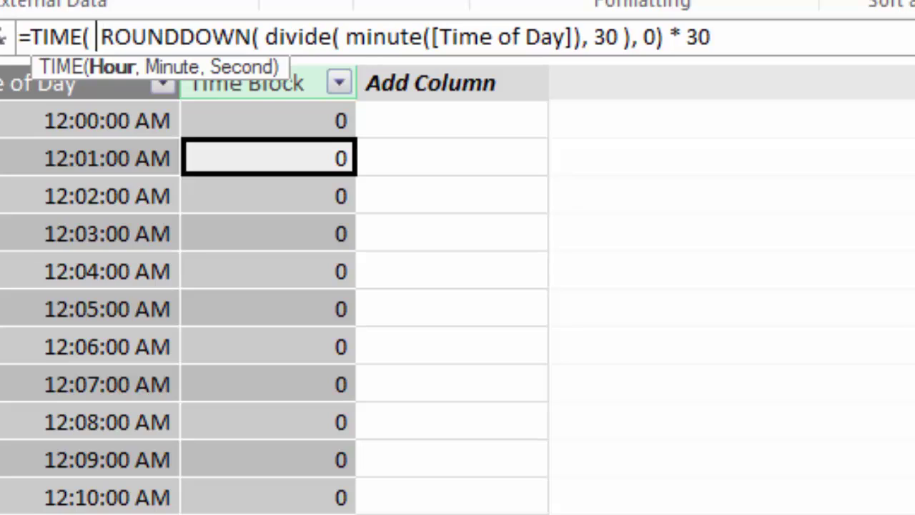
{"action": "left_click", "coordinate": [90, 37]}
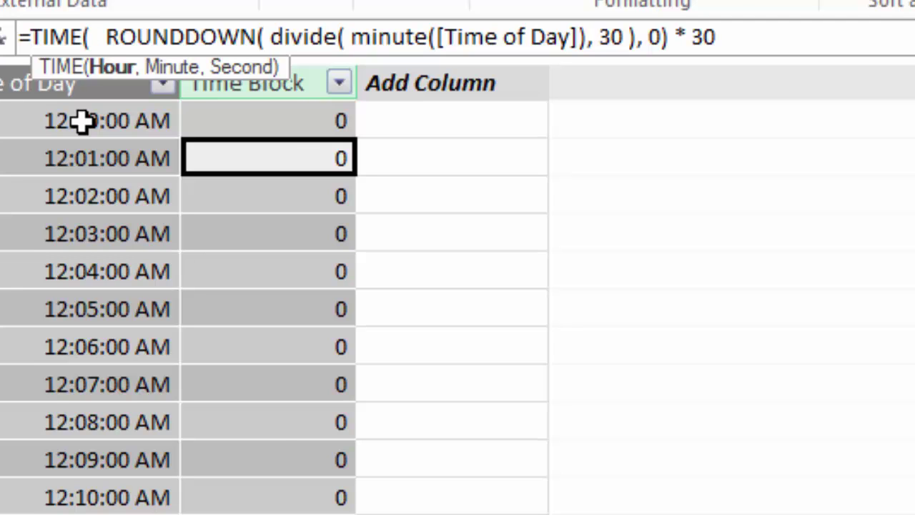
{"action": "type", "text": "HOUR"}
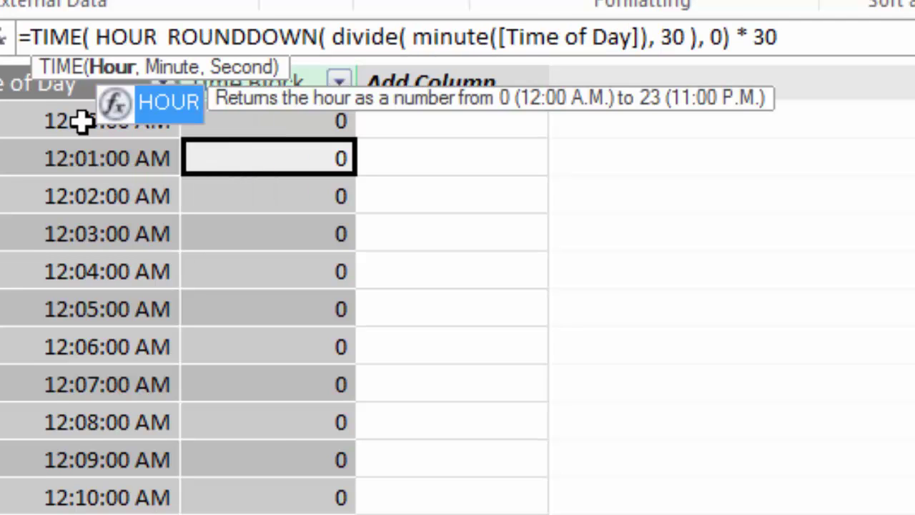
{"action": "type", "text": "("}
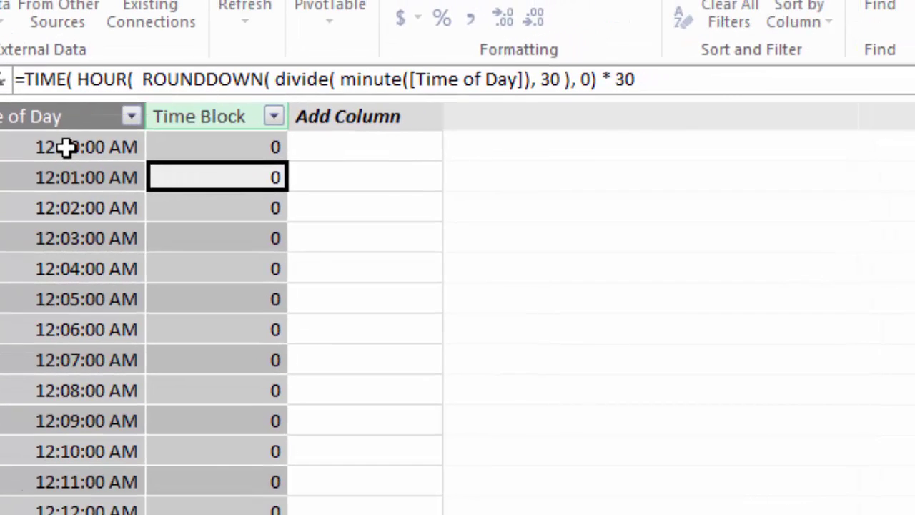
{"action": "left_click", "coordinate": [82, 122]}
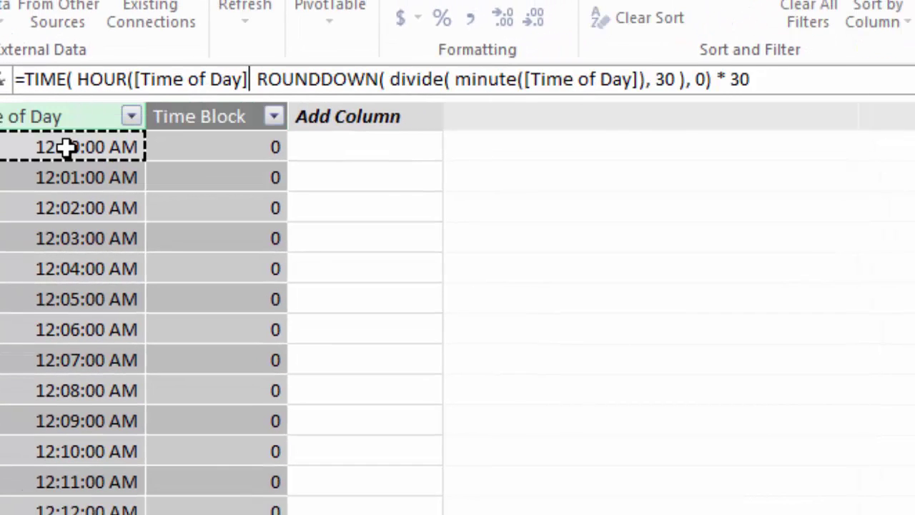
{"action": "type", "text": "),"}
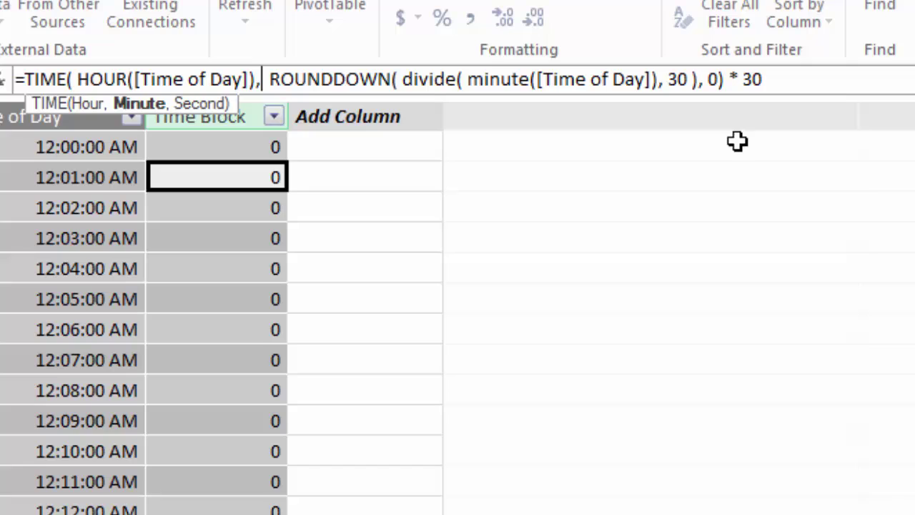
{"action": "left_click", "coordinate": [803, 78]}
{"action": "type", "text": ","}
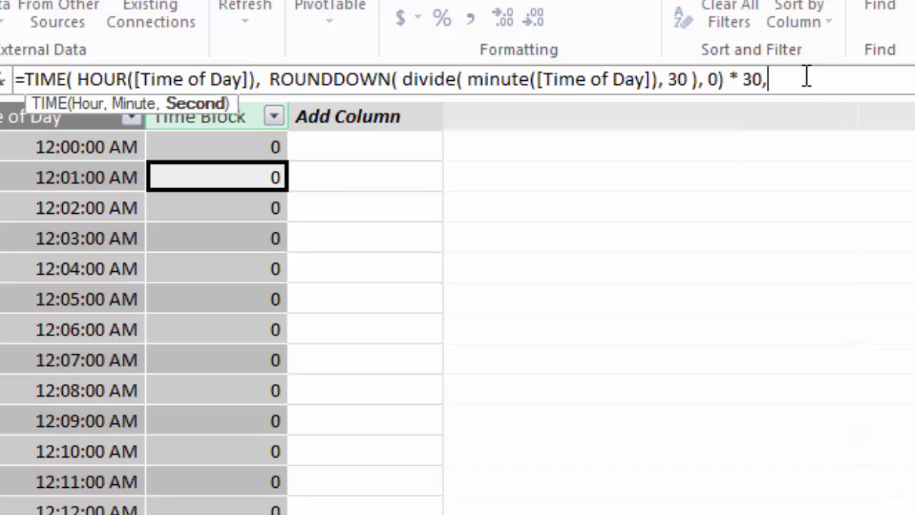
{"action": "type", "text": " 0)"}
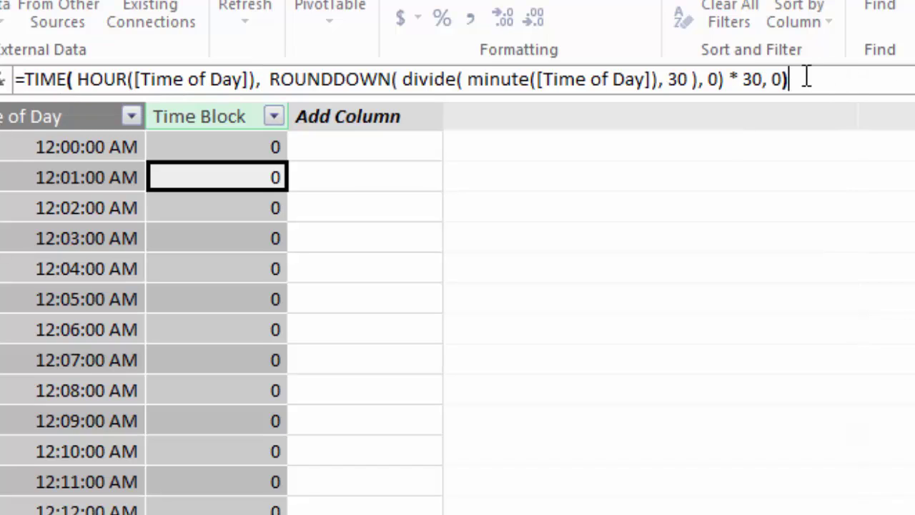
{"action": "key", "text": "Return"}
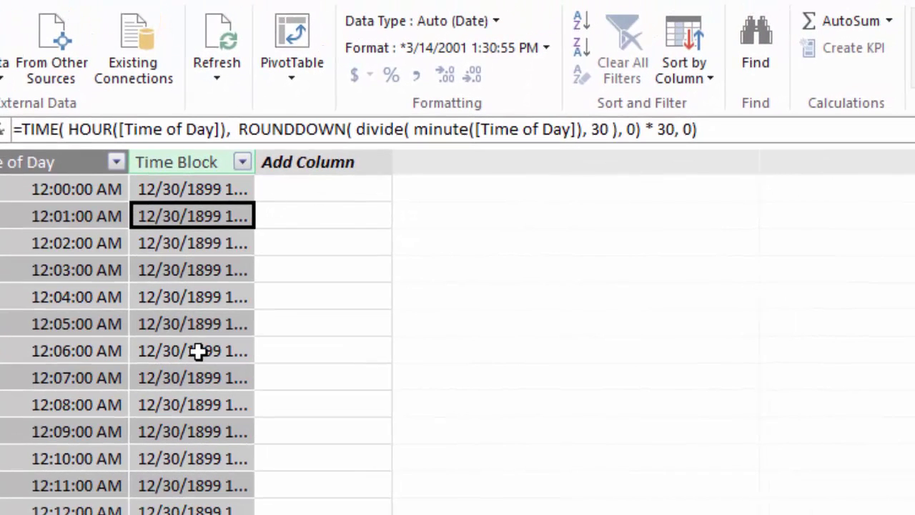
- Format the Time Block column to display times only
{"action": "left_click", "coordinate": [183, 157]}
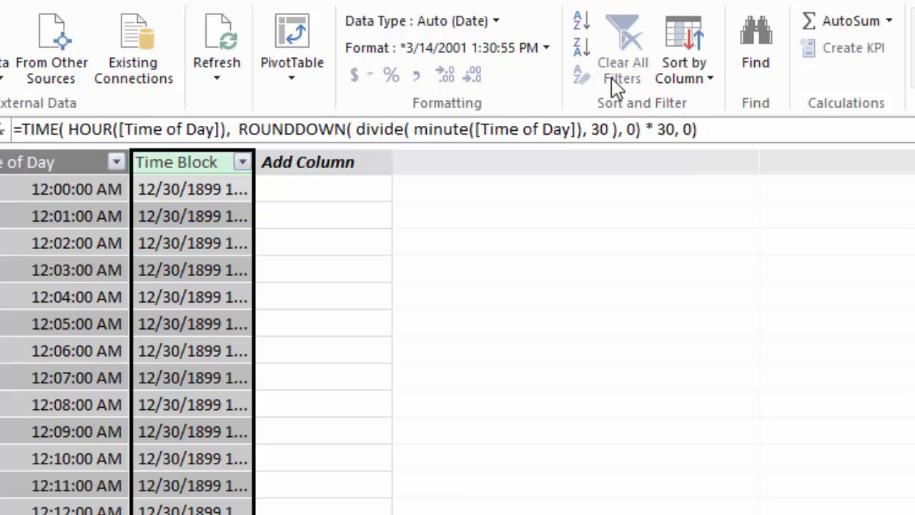
{"action": "left_click", "coordinate": [484, 44]}
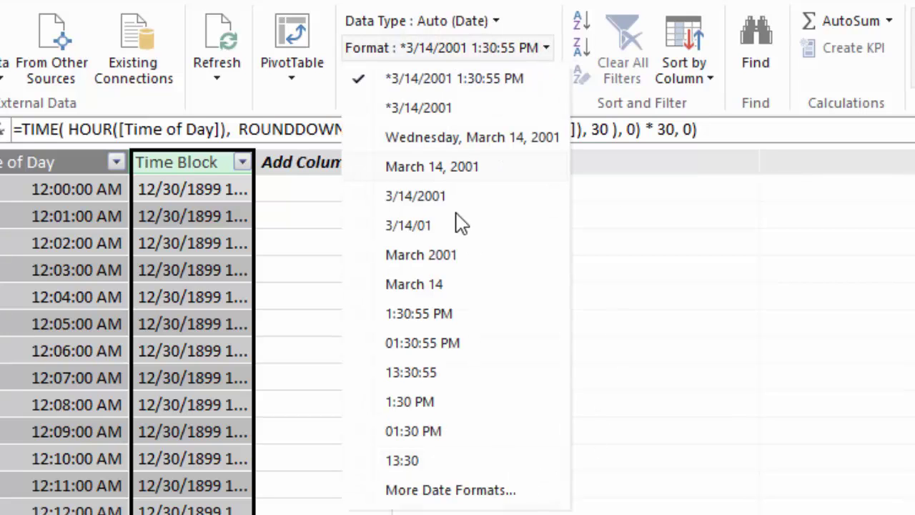
{"action": "left_click", "coordinate": [513, 318]}
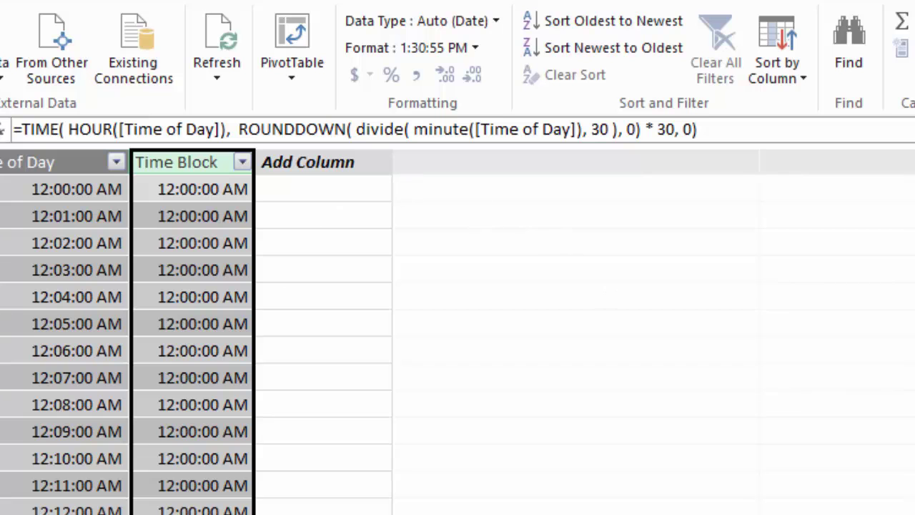
- Switch to the Report Date table and widen its Date column so full dates show
{"action": "scroll", "coordinate": [193, 335], "scroll_direction": "down", "scroll_amount": 20}
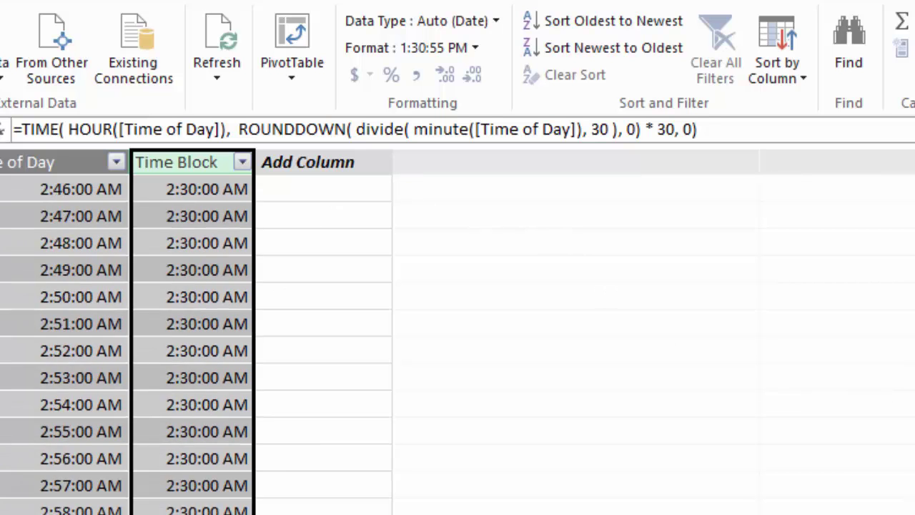
{"action": "scroll", "coordinate": [193, 336], "scroll_direction": "down", "scroll_amount": 20}
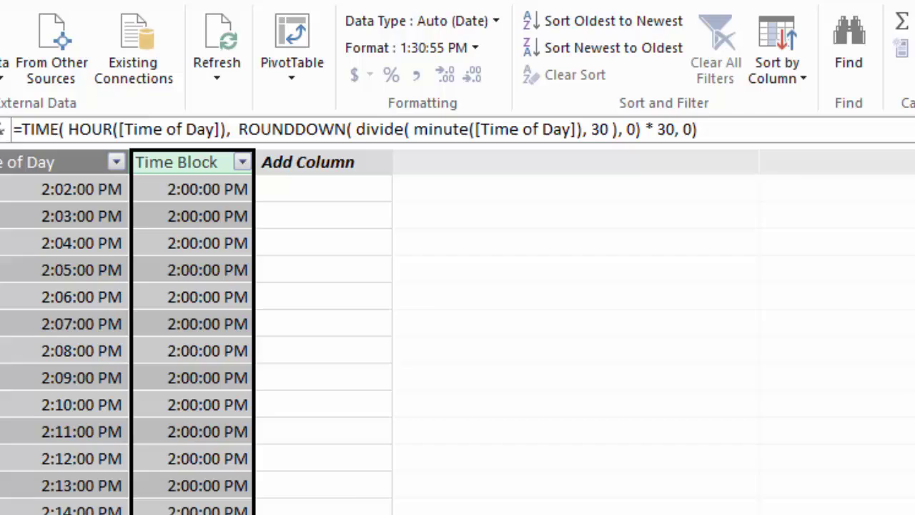
{"action": "scroll", "coordinate": [193, 336], "scroll_direction": "down", "scroll_amount": 15}
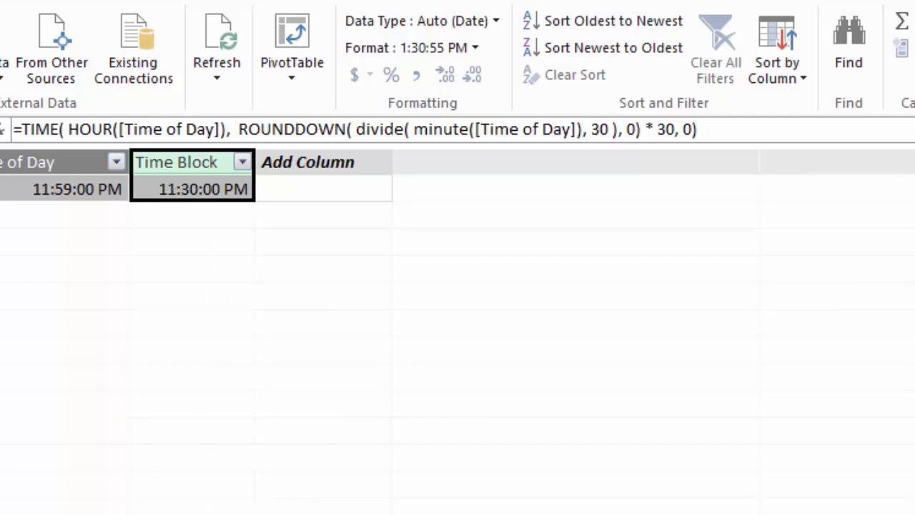
{"action": "scroll", "coordinate": [193, 336], "scroll_direction": "up", "scroll_amount": 20}
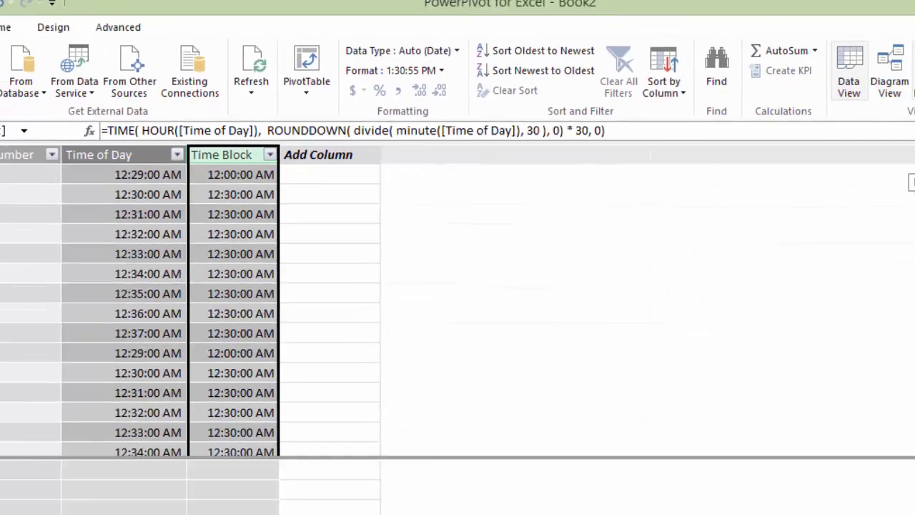
{"action": "scroll", "coordinate": [185, 308], "scroll_direction": "up", "scroll_amount": 10}
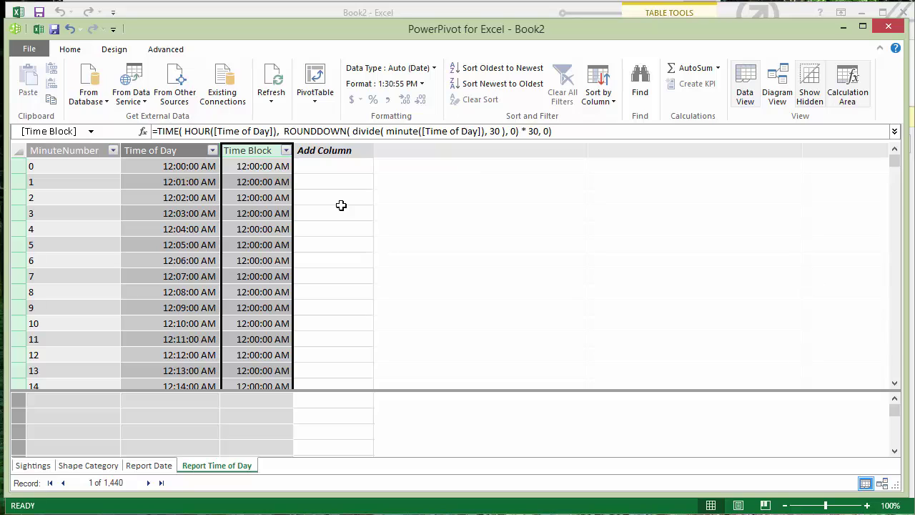
{"action": "left_click", "coordinate": [149, 465]}
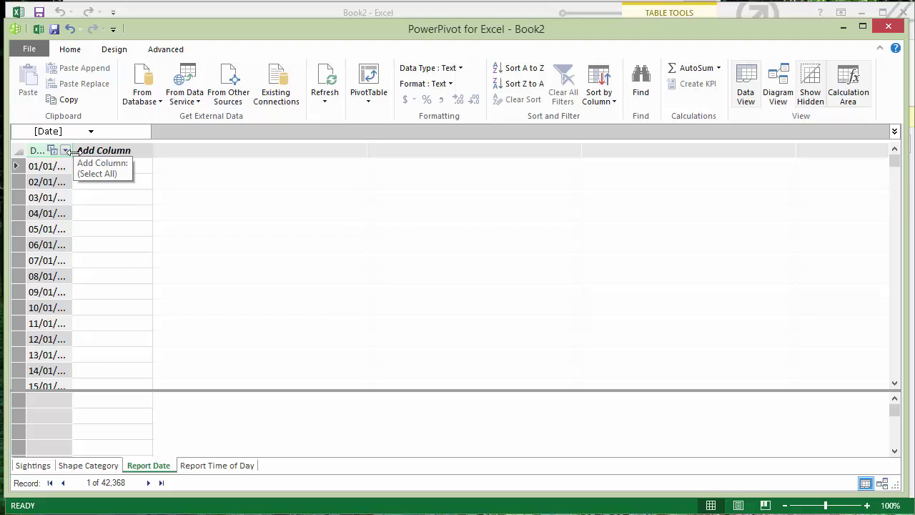
{"action": "left_click_drag", "start_coordinate": [74, 151], "coordinate": [129, 151]}
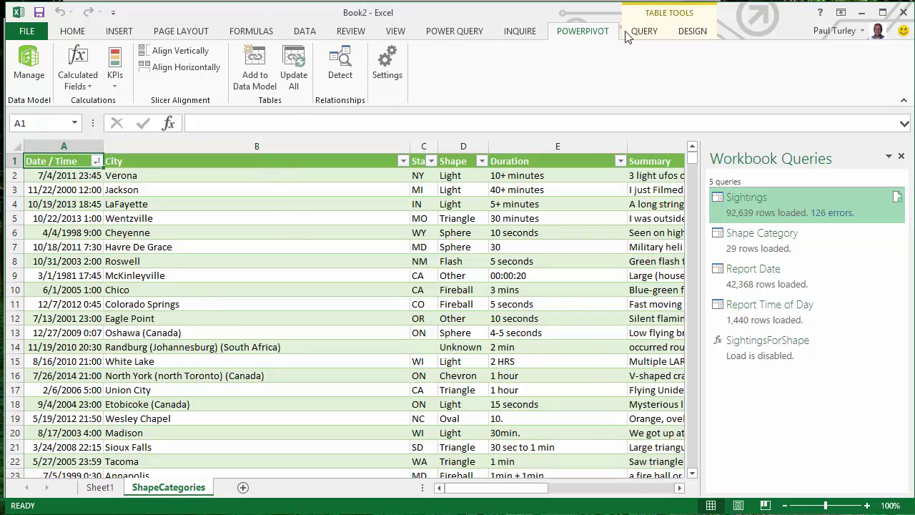
- Open the Report Date query for editing in Power Query Editor
{"action": "left_click", "coordinate": [462, 33]}
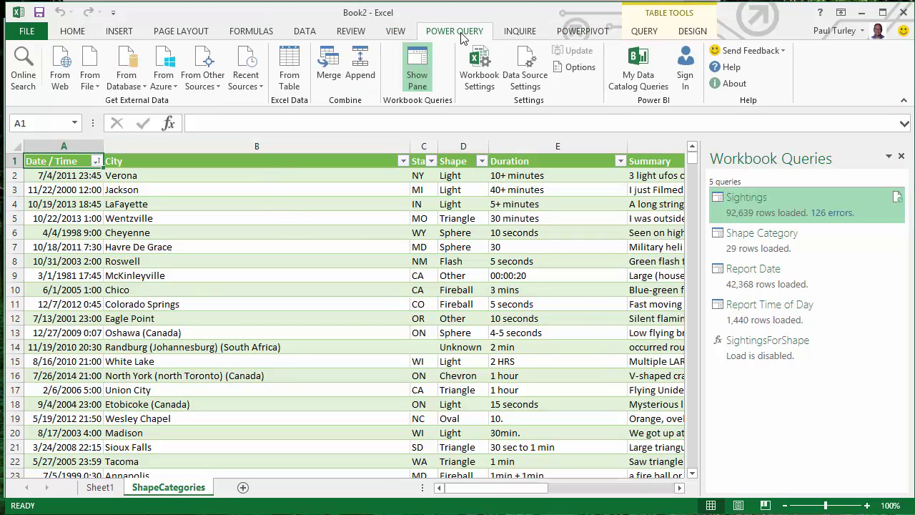
{"action": "right_click", "coordinate": [772, 277]}
{"action": "left_click", "coordinate": [827, 280]}
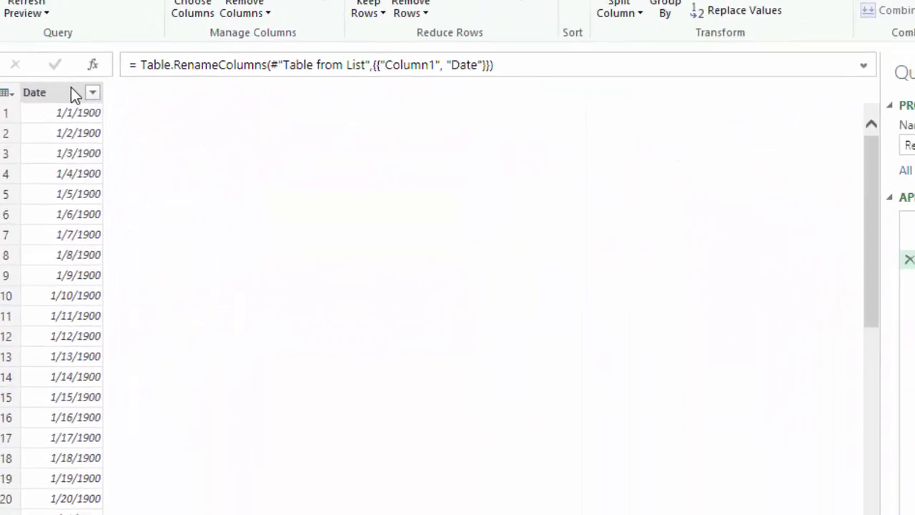
- Change the Date column to Date type, keep the date only, then close and keep changes
{"action": "left_click", "coordinate": [71, 87]}
{"action": "right_click", "coordinate": [71, 87]}
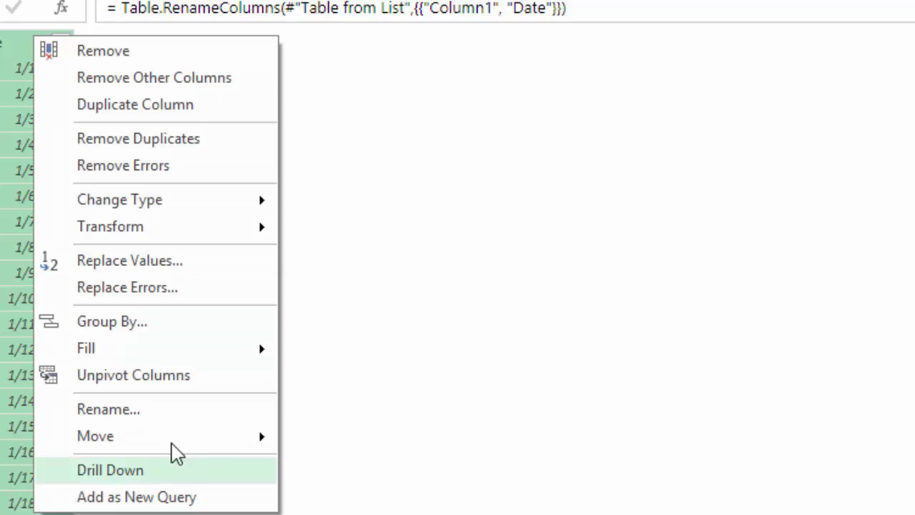
{"action": "mouse_move", "coordinate": [248, 208]}
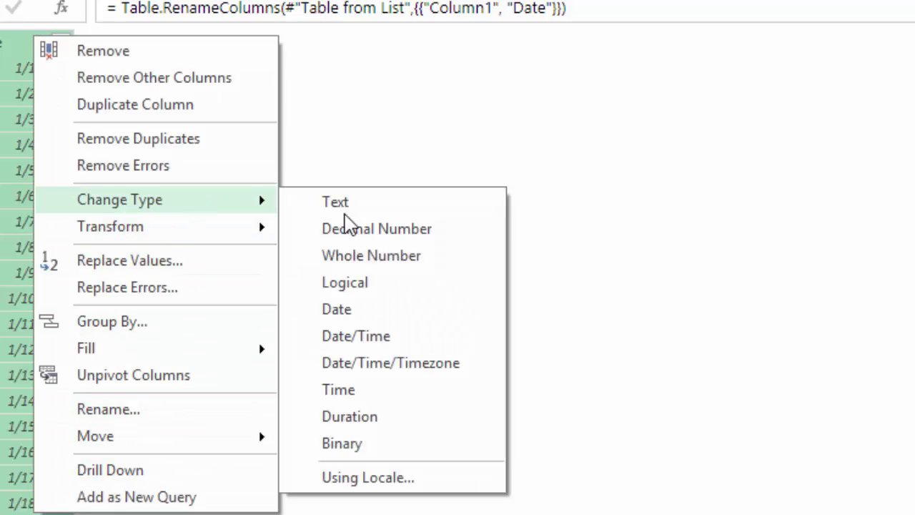
{"action": "left_click", "coordinate": [348, 313]}
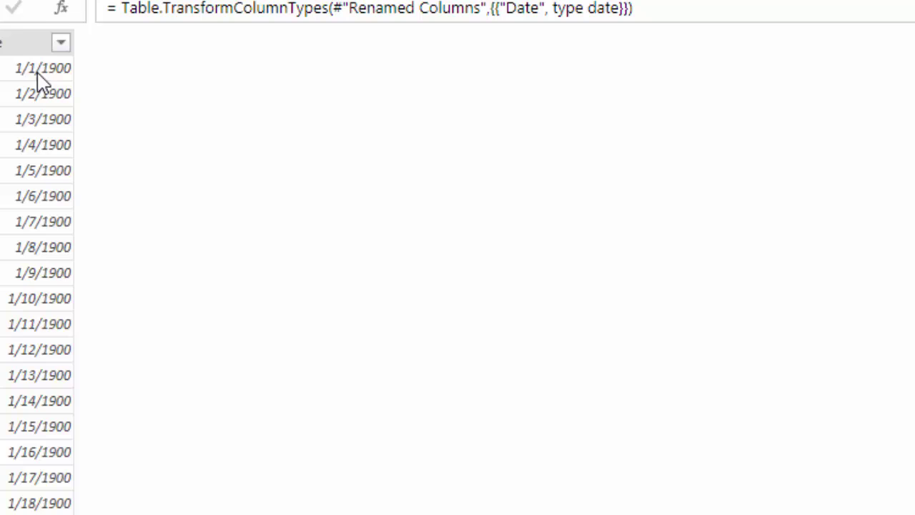
{"action": "right_click", "coordinate": [30, 42]}
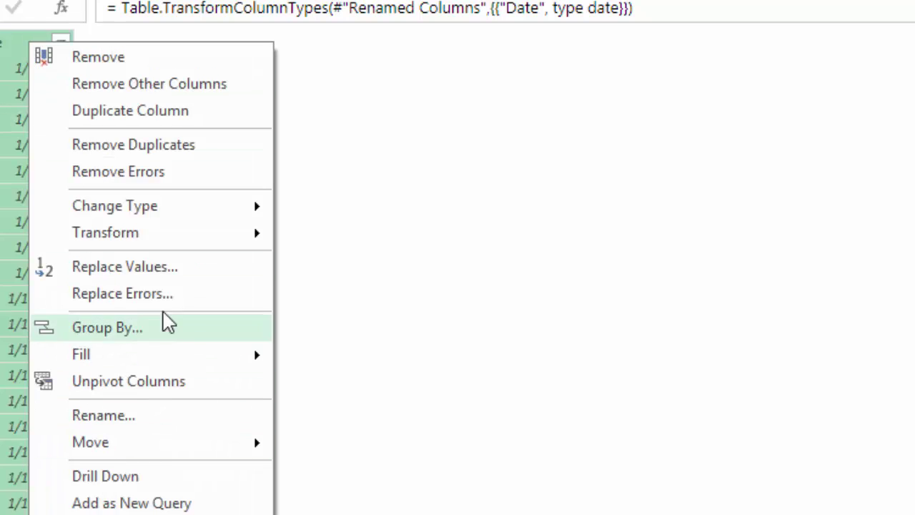
{"action": "mouse_move", "coordinate": [248, 239]}
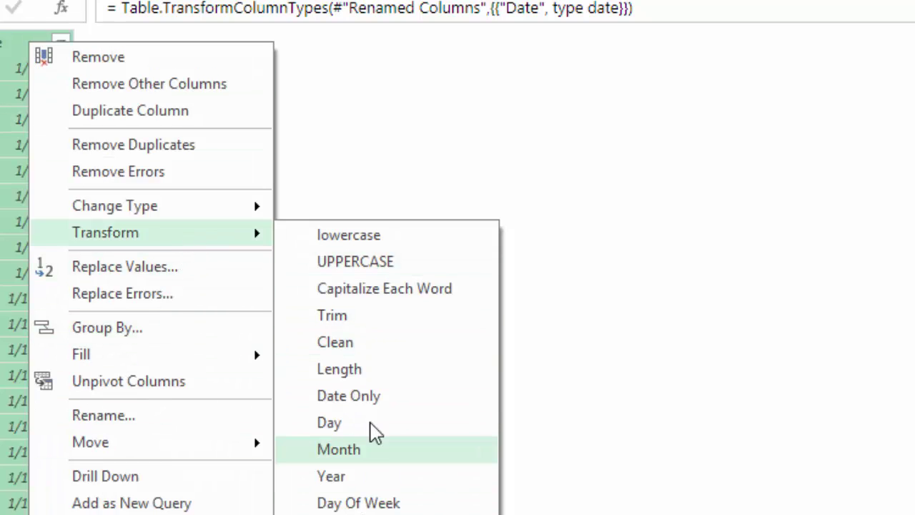
{"action": "left_click", "coordinate": [391, 396]}
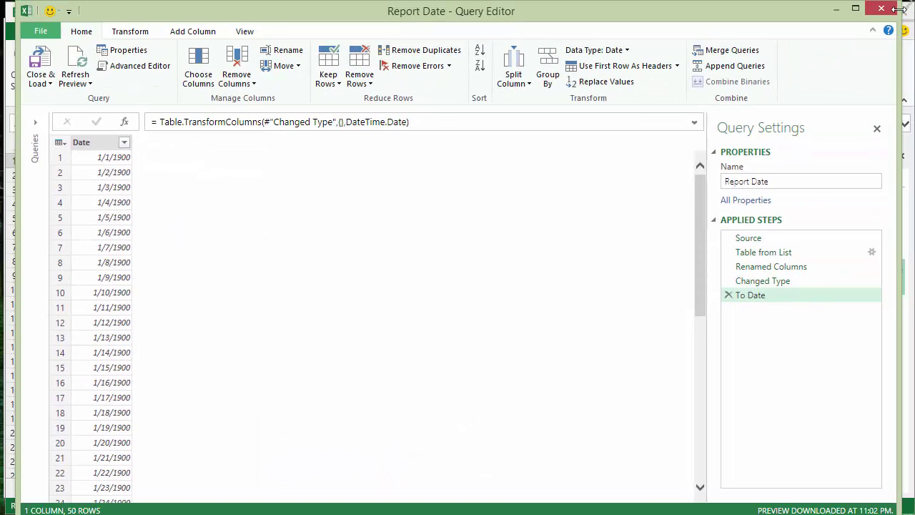
{"action": "left_click", "coordinate": [881, 8]}
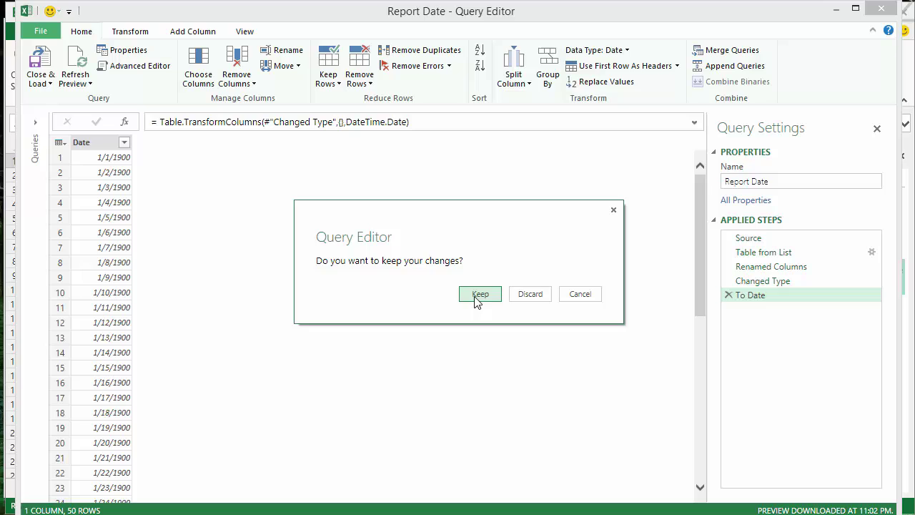
{"action": "left_click", "coordinate": [478, 299]}
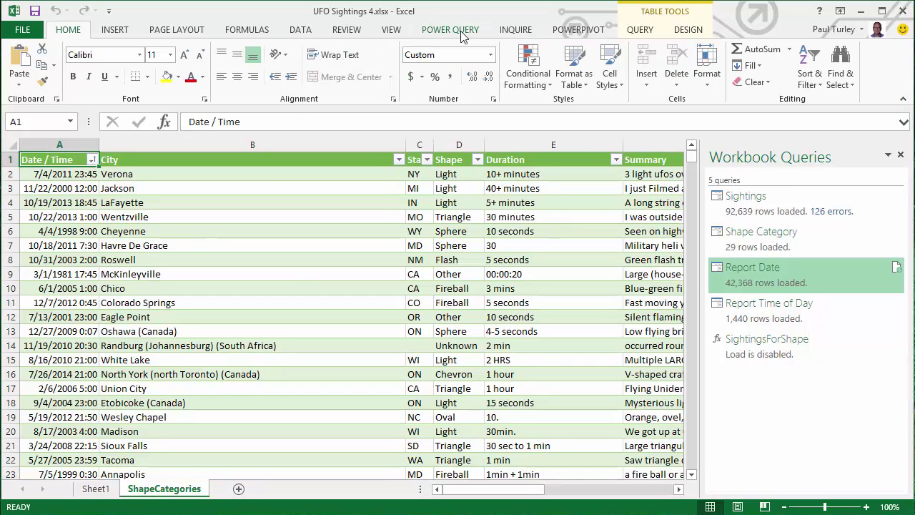
- Reopen the Power Pivot window and format the Date column as 3/14/2001 short dates
{"action": "left_click", "coordinate": [586, 32]}
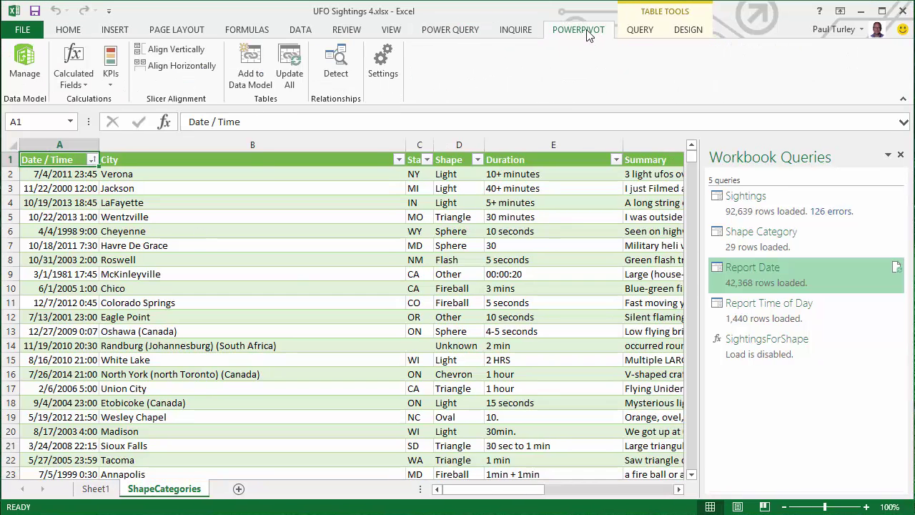
{"action": "left_click", "coordinate": [22, 66]}
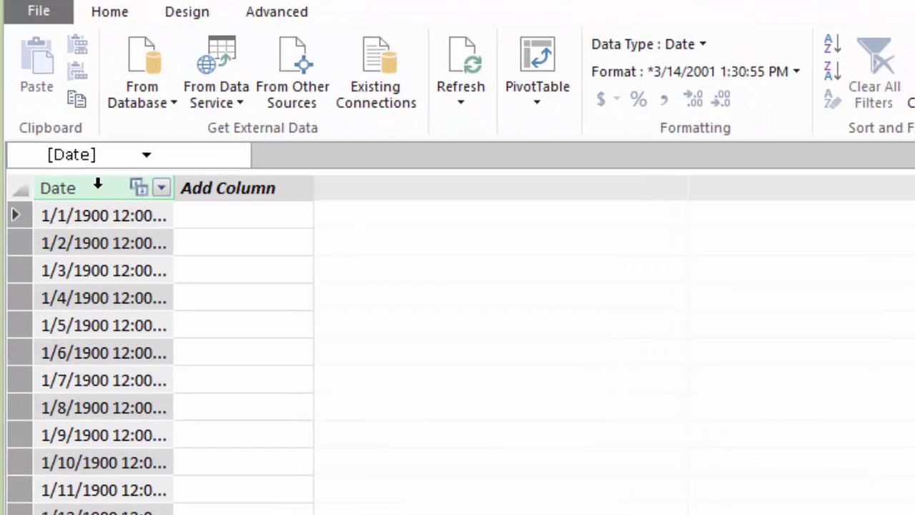
{"action": "left_click", "coordinate": [96, 187]}
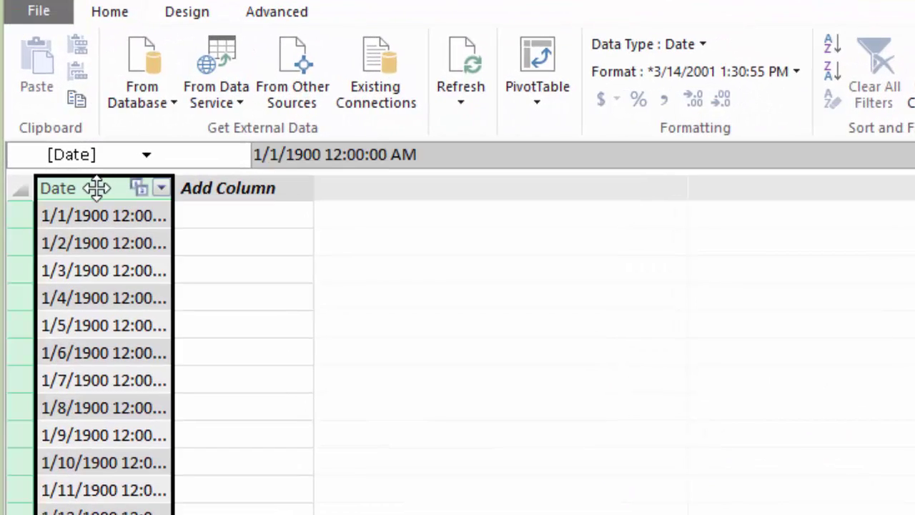
{"action": "left_click", "coordinate": [769, 74]}
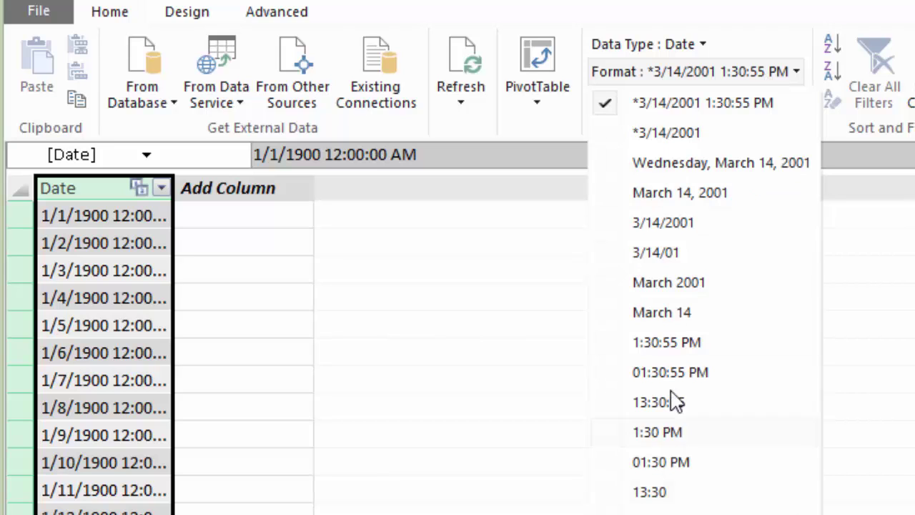
{"action": "left_click", "coordinate": [684, 229]}
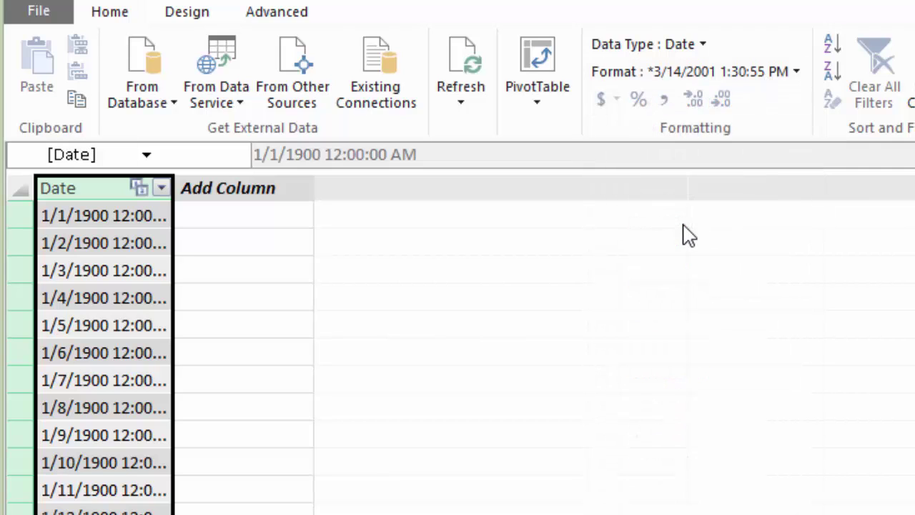
- Name four new columns Year, Month Number, Month Name and Week Day
{"action": "left_click", "coordinate": [245, 187]}
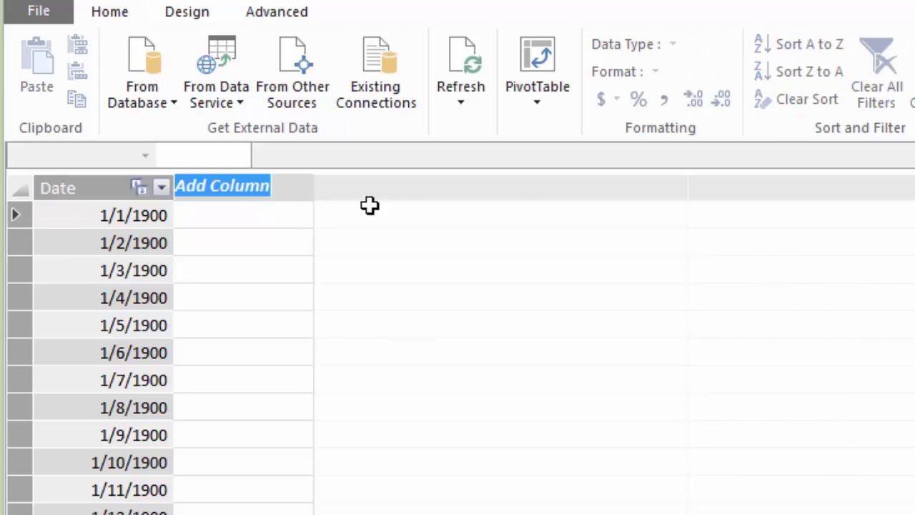
{"action": "type", "text": "Year"}
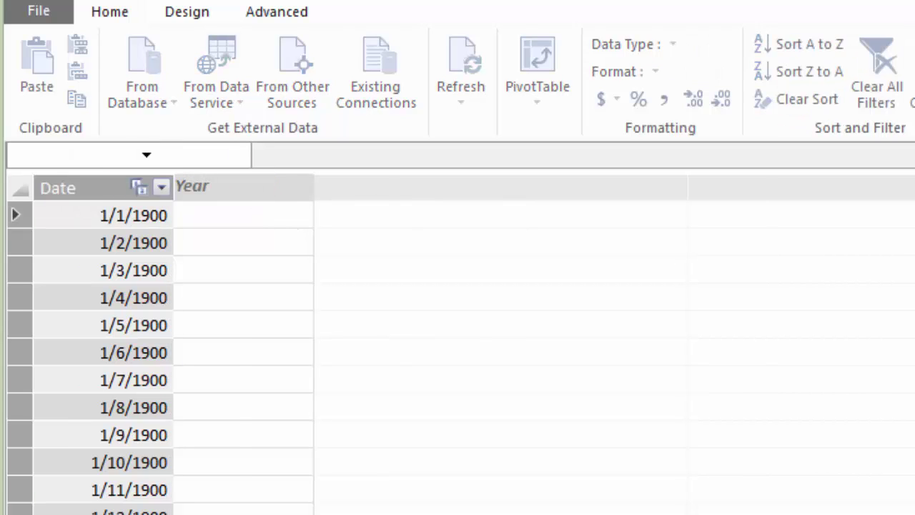
{"action": "key", "text": "Return"}
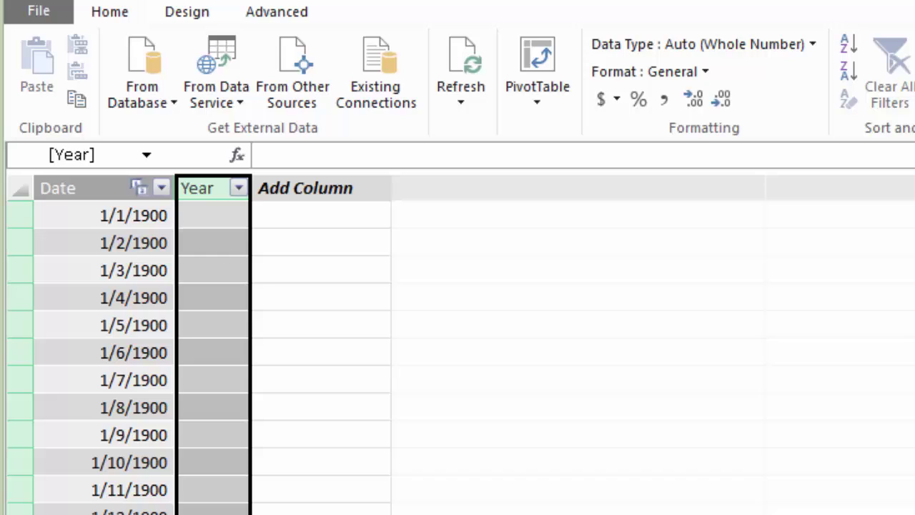
{"action": "left_click", "coordinate": [320, 214]}
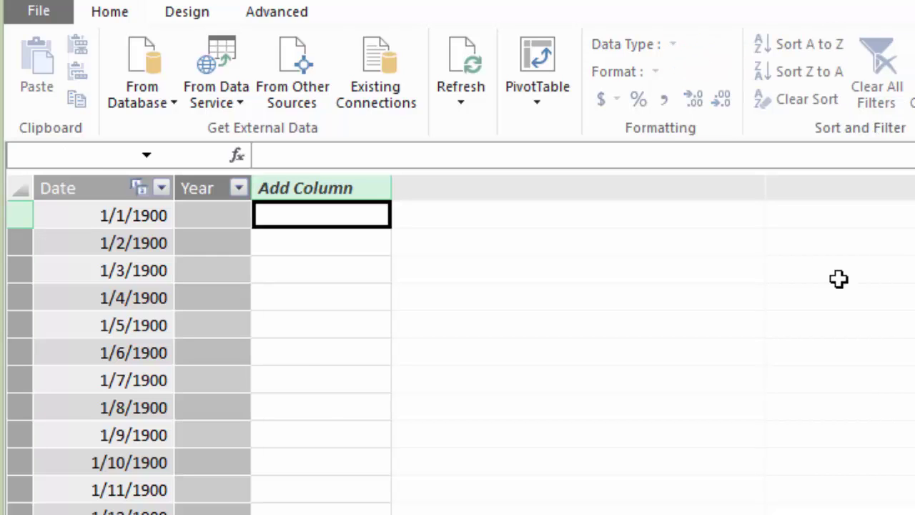
{"action": "double_click", "coordinate": [347, 188]}
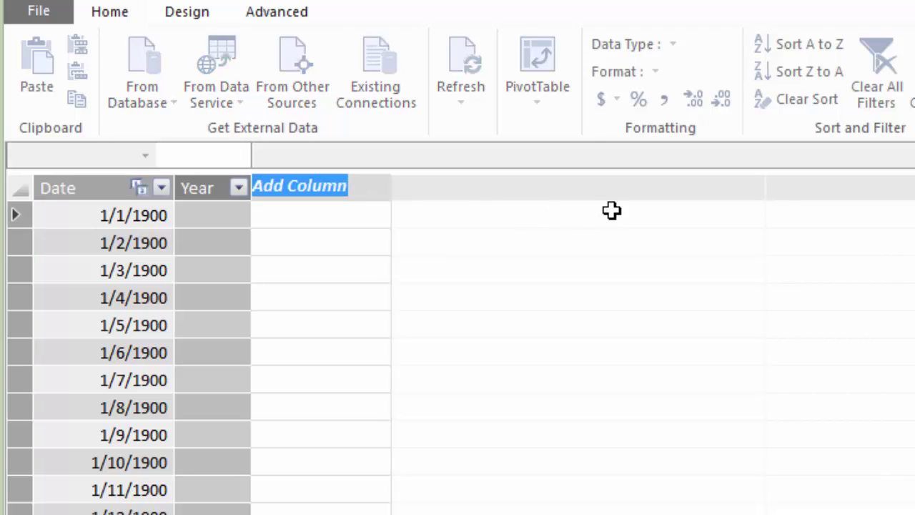
{"action": "type", "text": "Month Num"}
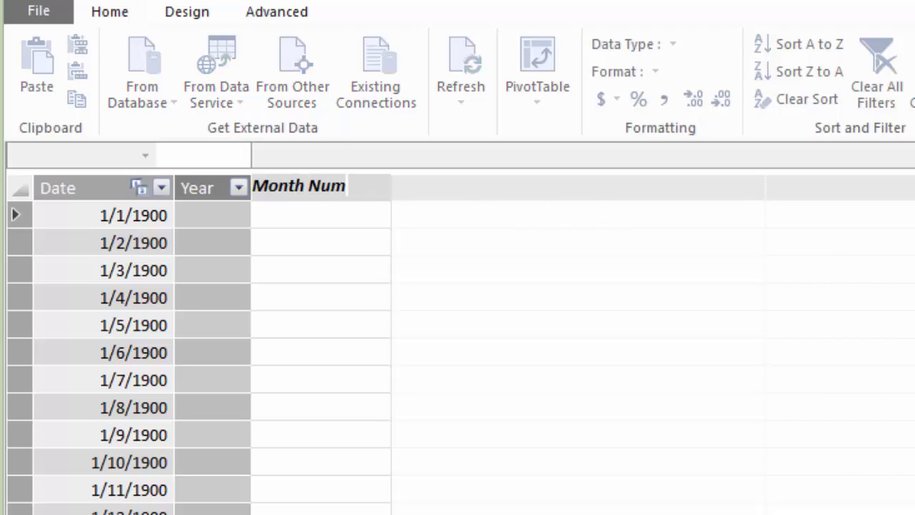
{"action": "type", "text": "ber"}
{"action": "key", "text": "Return"}
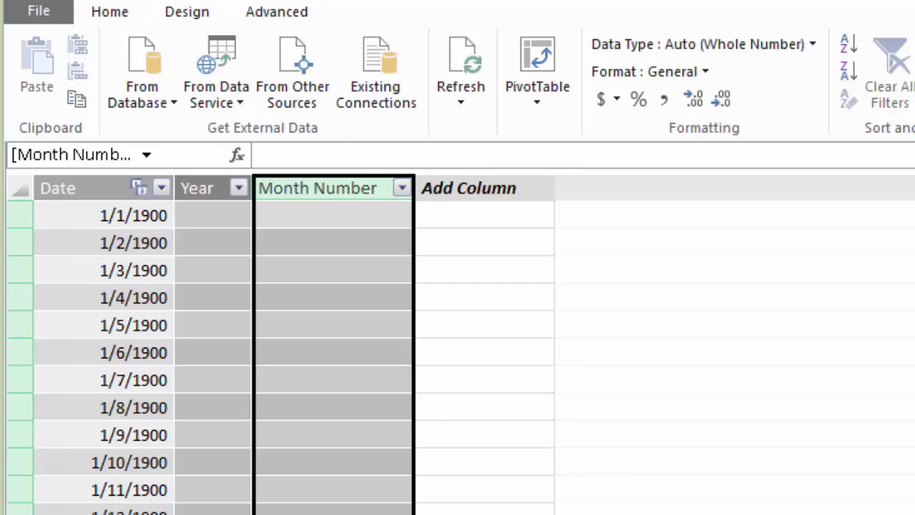
{"action": "double_click", "coordinate": [492, 182]}
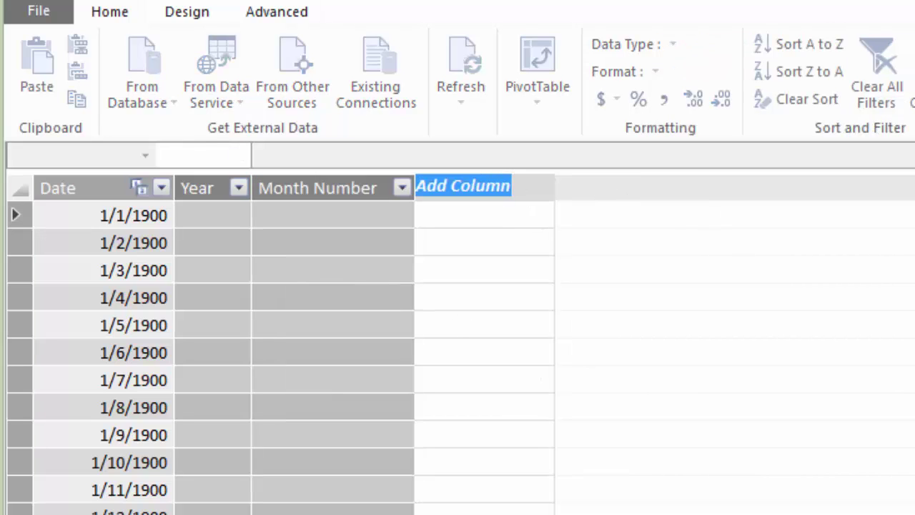
{"action": "type", "text": "Month Nam"}
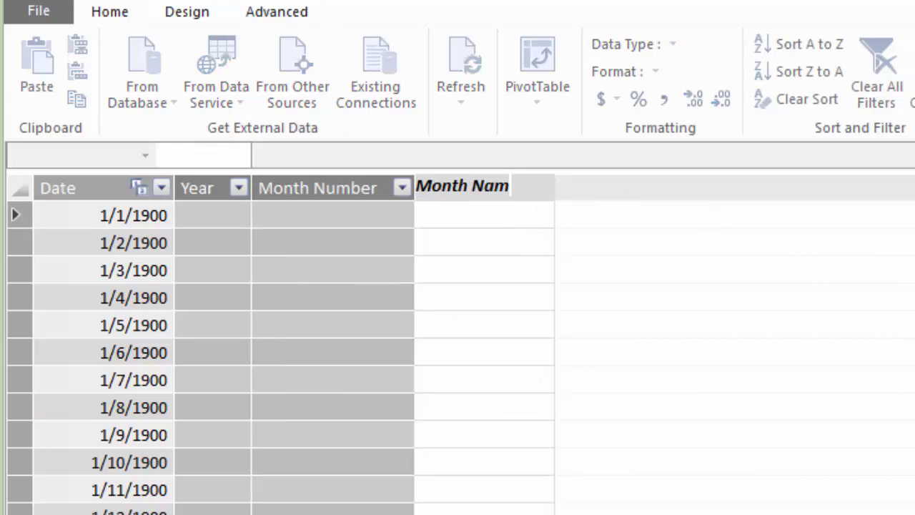
{"action": "type", "text": "e"}
{"action": "key", "text": "Return"}
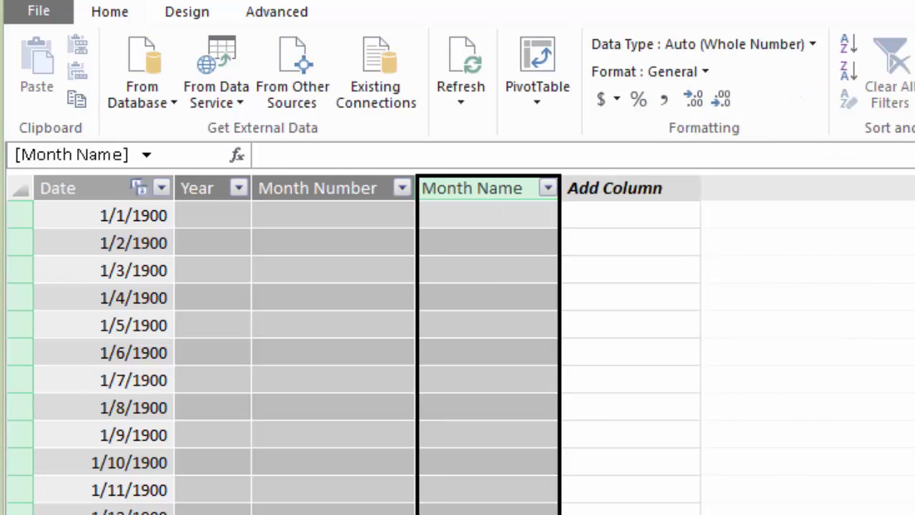
{"action": "double_click", "coordinate": [632, 201]}
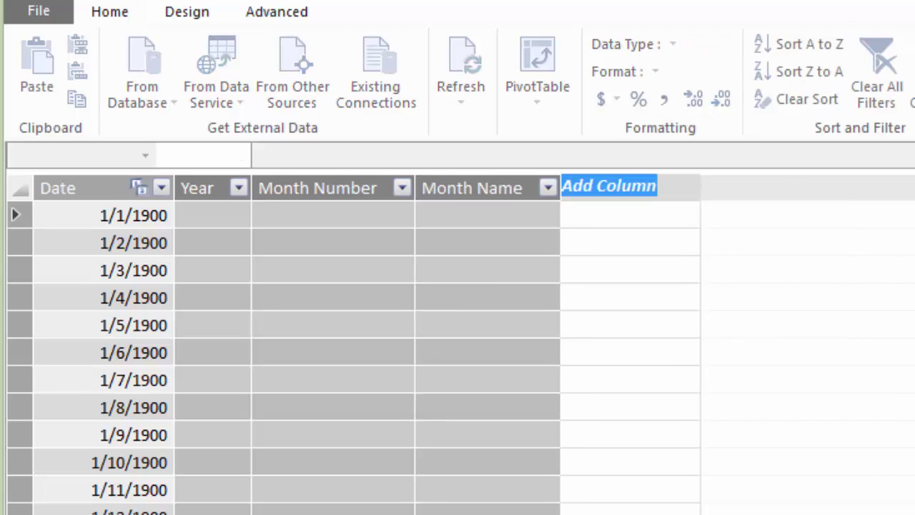
{"action": "type", "text": "Week Day"}
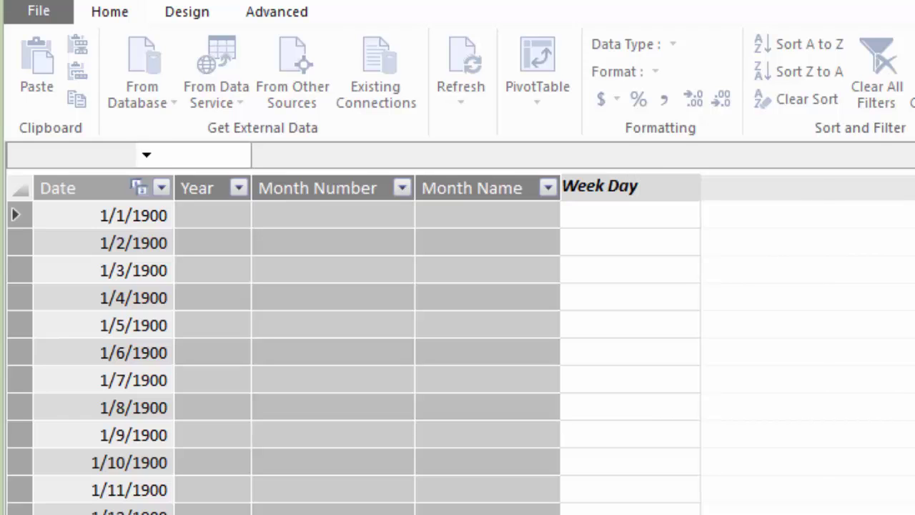
{"action": "key", "text": "Return"}
- Insert a column before Week Day and name it Week Day Number
{"action": "left_click", "coordinate": [707, 306]}
{"action": "left_click", "coordinate": [610, 182]}
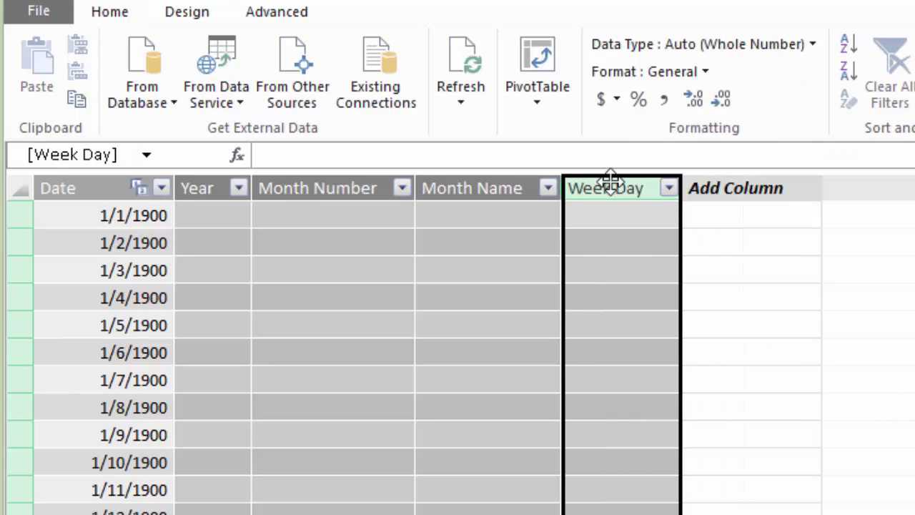
{"action": "right_click", "coordinate": [611, 184]}
{"action": "left_click", "coordinate": [719, 280]}
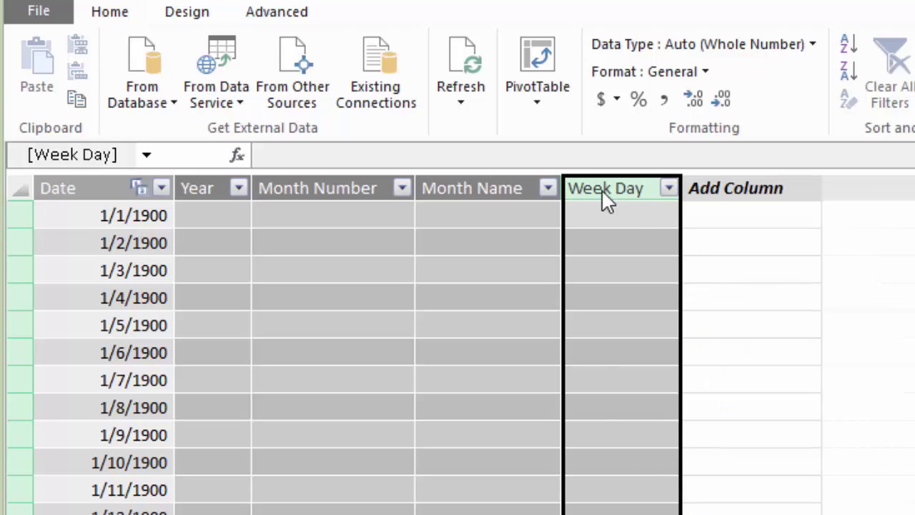
{"action": "double_click", "coordinate": [606, 188]}
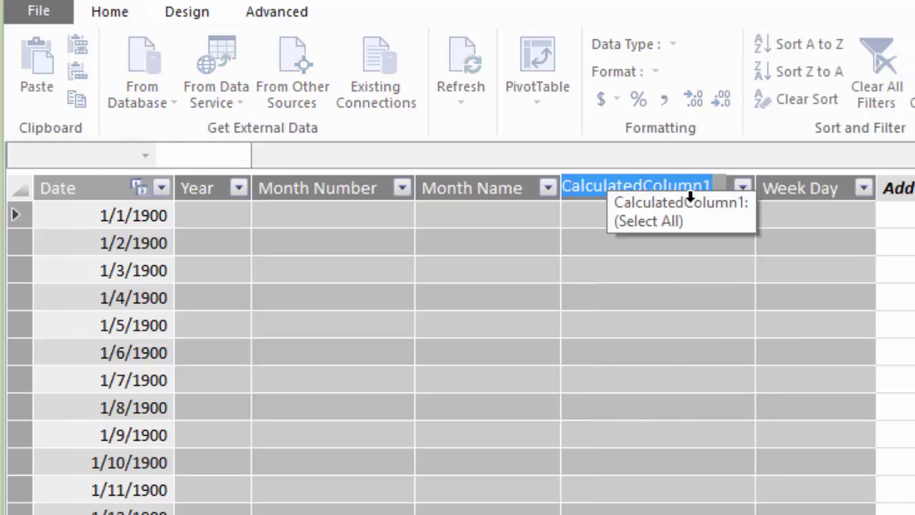
{"action": "type", "text": "Week"}
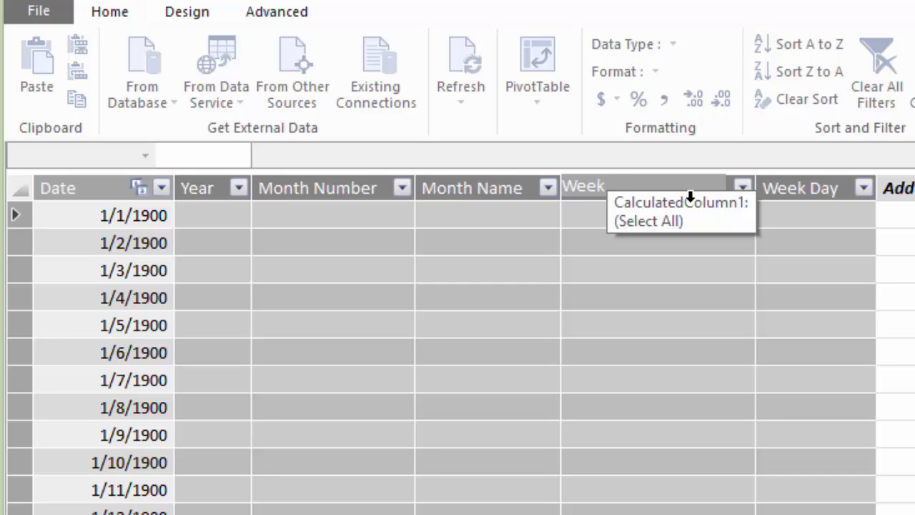
{"action": "type", "text": " Day Number"}
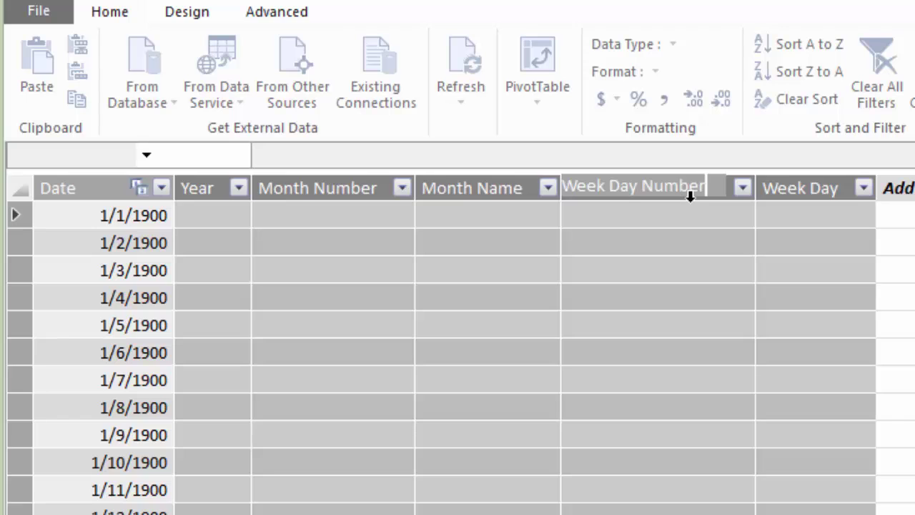
{"action": "key", "text": "Return"}
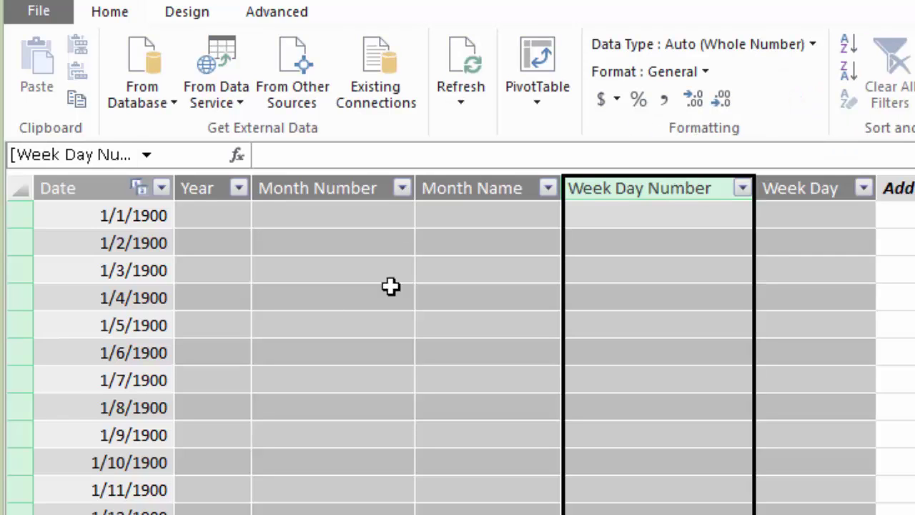
- Give the Year column the formula =YEAR([Date])
{"action": "left_click", "coordinate": [200, 187]}
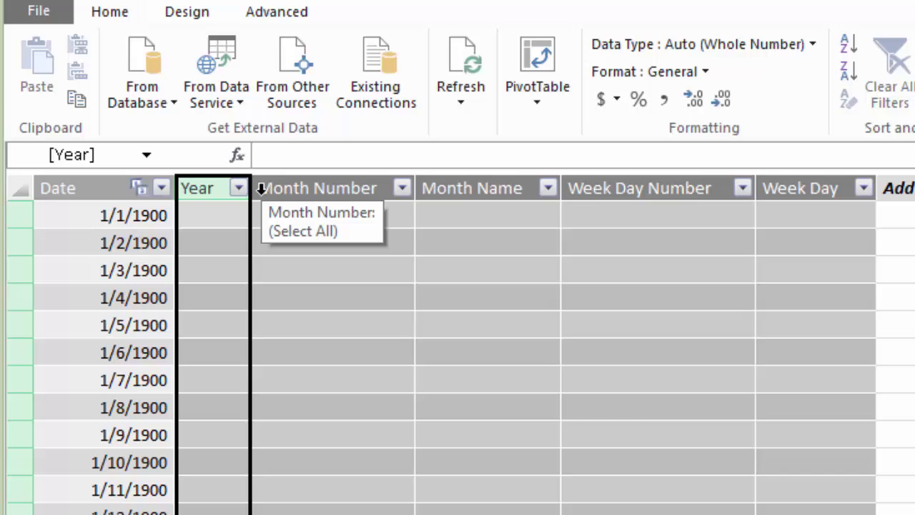
{"action": "type", "text": "="}
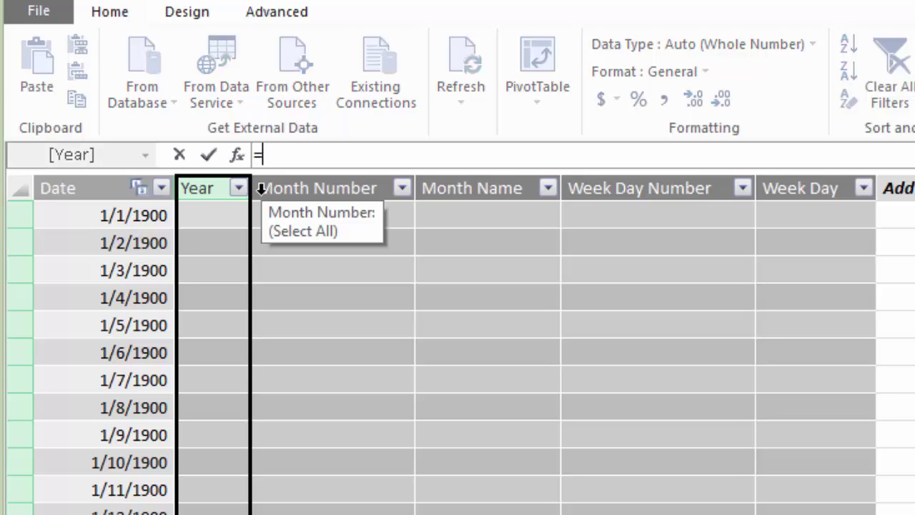
{"action": "type", "text": "YEAR("}
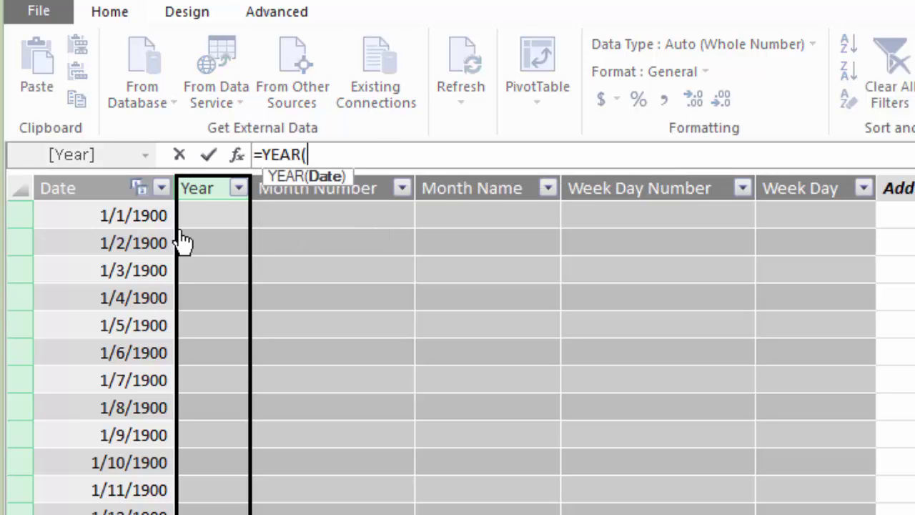
{"action": "left_click", "coordinate": [143, 223]}
{"action": "type", "text": ")"}
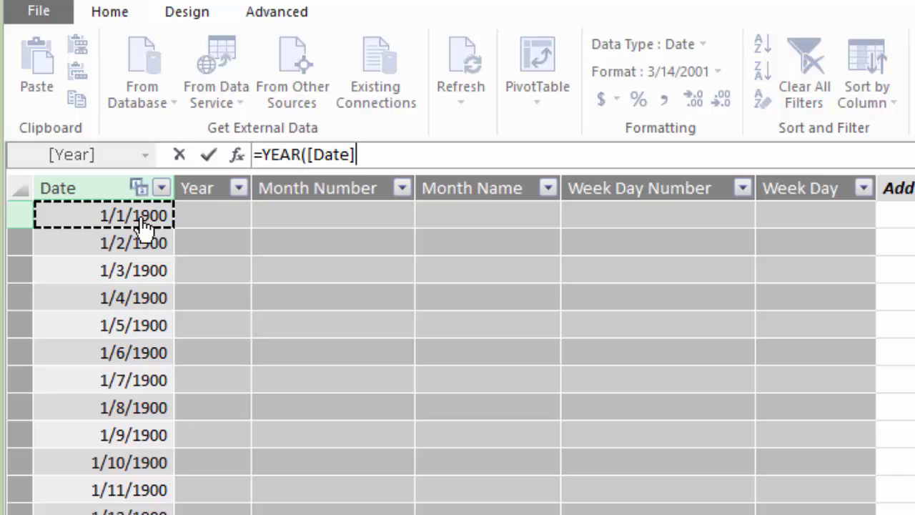
{"action": "key", "text": "Return"}
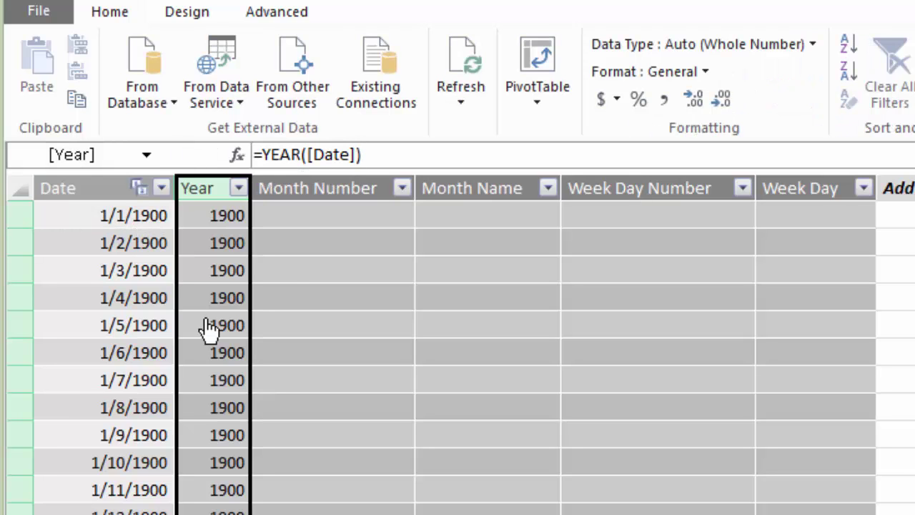
- Give the Month Number column the formula =MONTH([Date])
{"action": "left_click", "coordinate": [333, 188]}
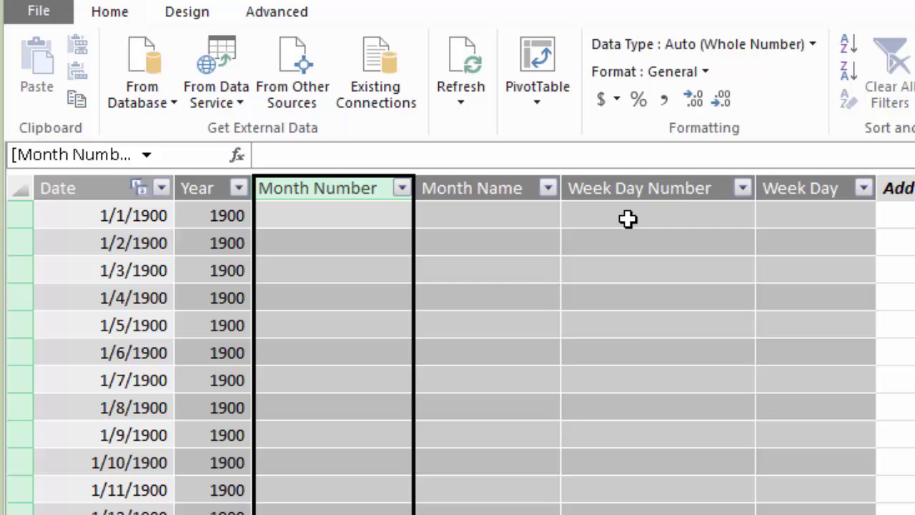
{"action": "type", "text": "=MONTH"}
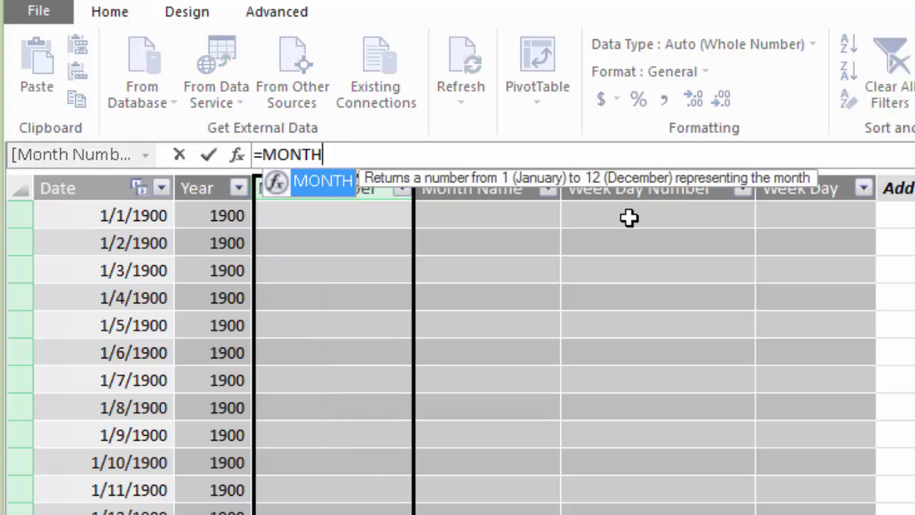
{"action": "type", "text": "("}
{"action": "left_click", "coordinate": [122, 186]}
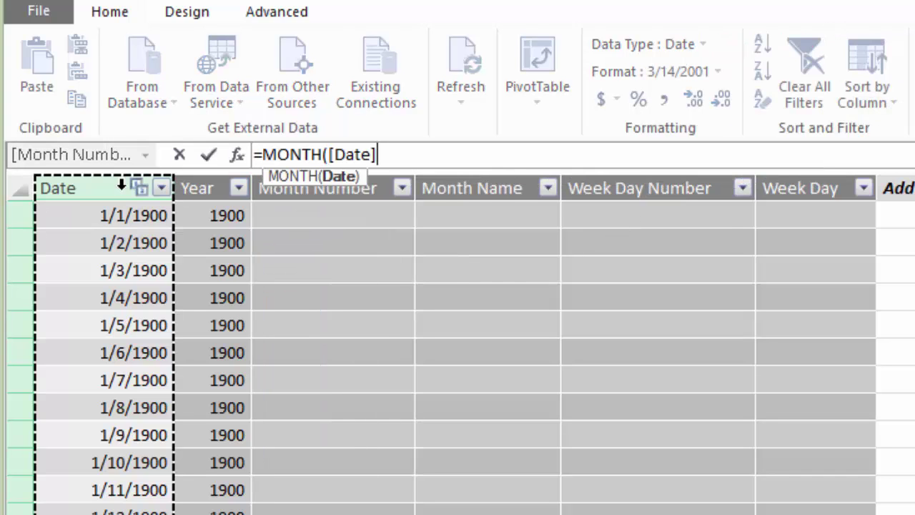
{"action": "type", "text": ")"}
{"action": "key", "text": "Return"}
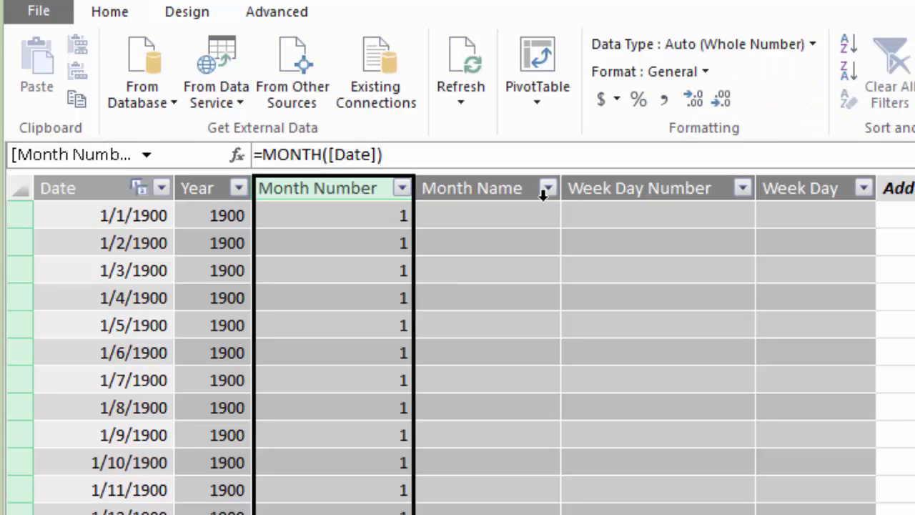
{"action": "left_click", "coordinate": [514, 187]}
- Fill Month Name with =FORMAT([Date], "MMMM") to show names like January
{"action": "type", "text": "="}
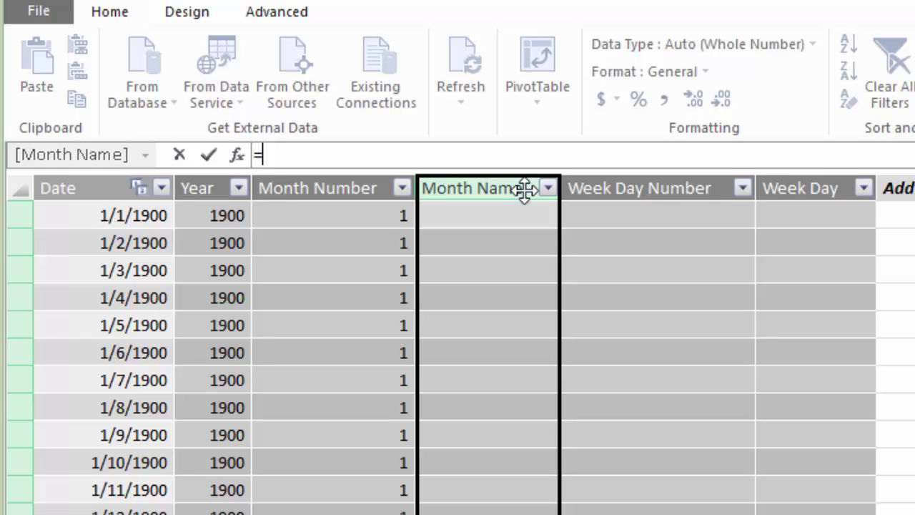
{"action": "type", "text": "FORMAT"}
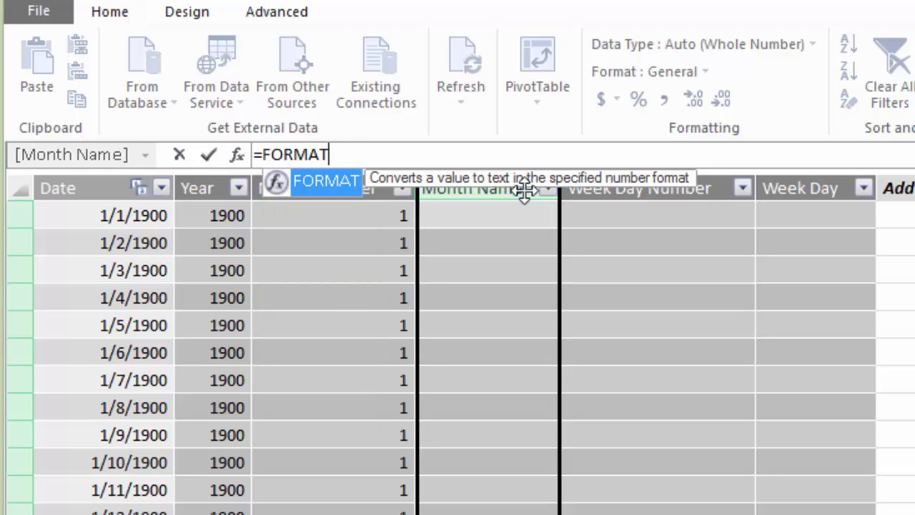
{"action": "type", "text": "("}
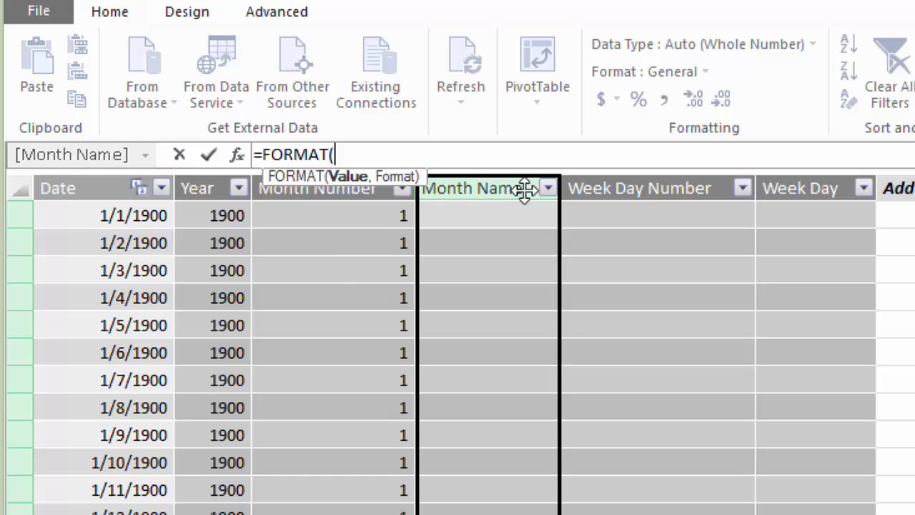
{"action": "left_click", "coordinate": [85, 187]}
{"action": "type", "text": ", \""}
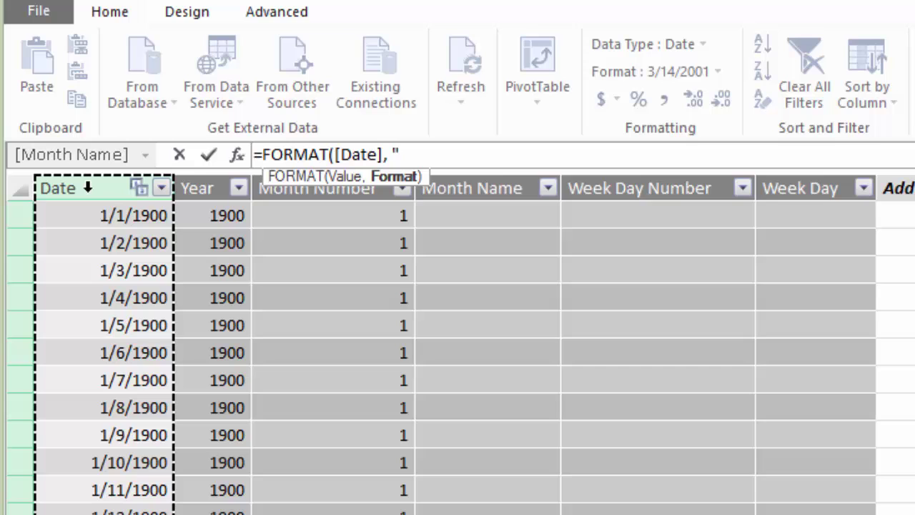
{"action": "type", "text": "MMMM"}
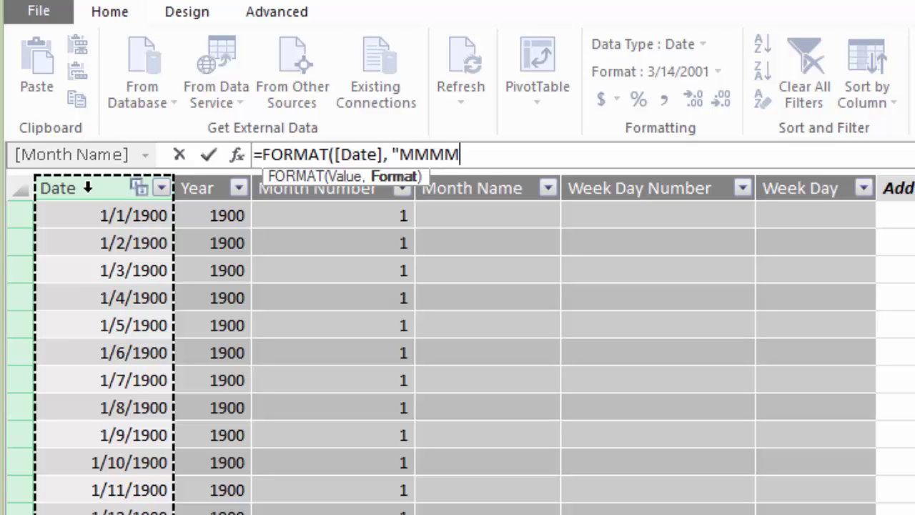
{"action": "type", "text": "\")"}
{"action": "key", "text": "Return"}
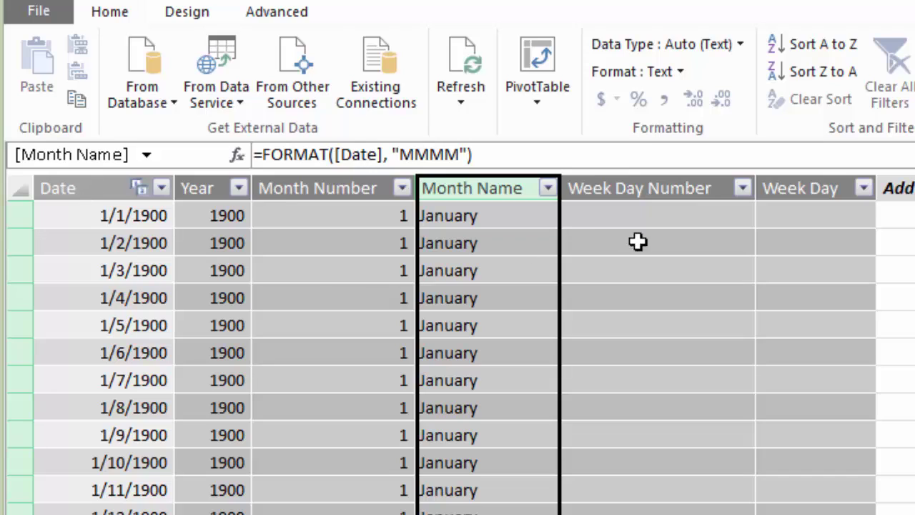
{"action": "left_click", "coordinate": [686, 189]}
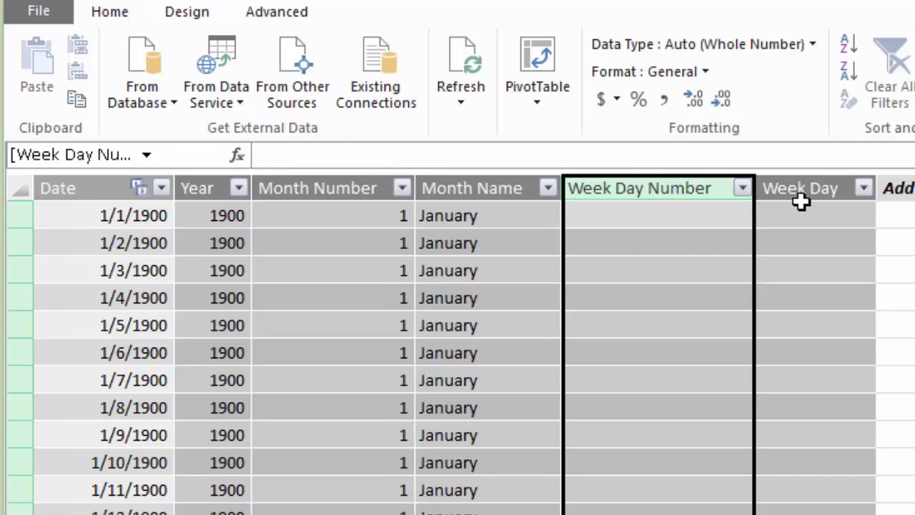
- Fill Week Day Number from [Date] and Week Day with =FORMAT([Date], "dddd")
{"action": "type", "text": "=DAY"}
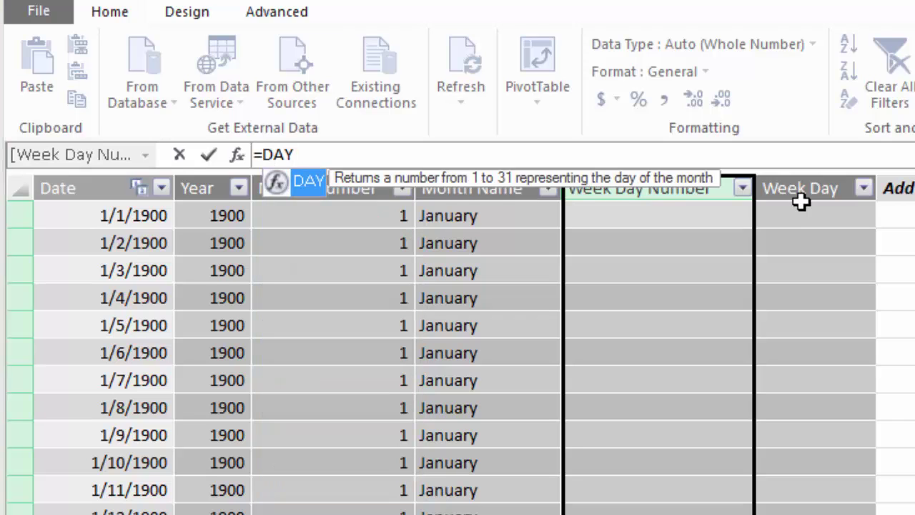
{"action": "type", "text": "(1"}
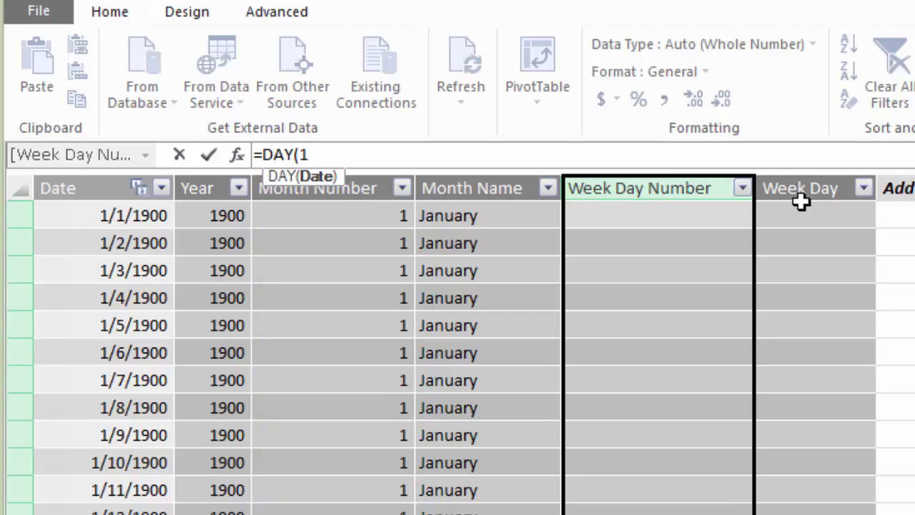
{"action": "type", "text": "[Date])"}
{"action": "key", "text": "Return"}
{"action": "right_click", "coordinate": [843, 219]}
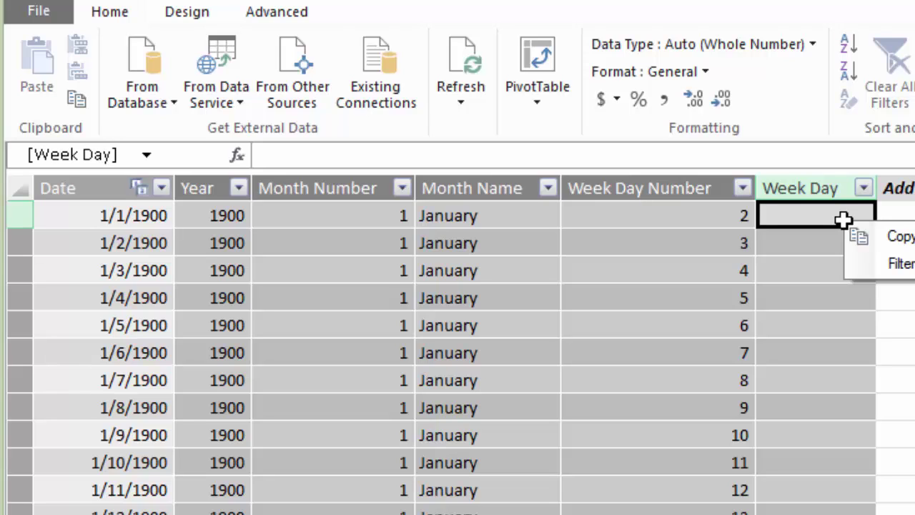
{"action": "left_click", "coordinate": [872, 152]}
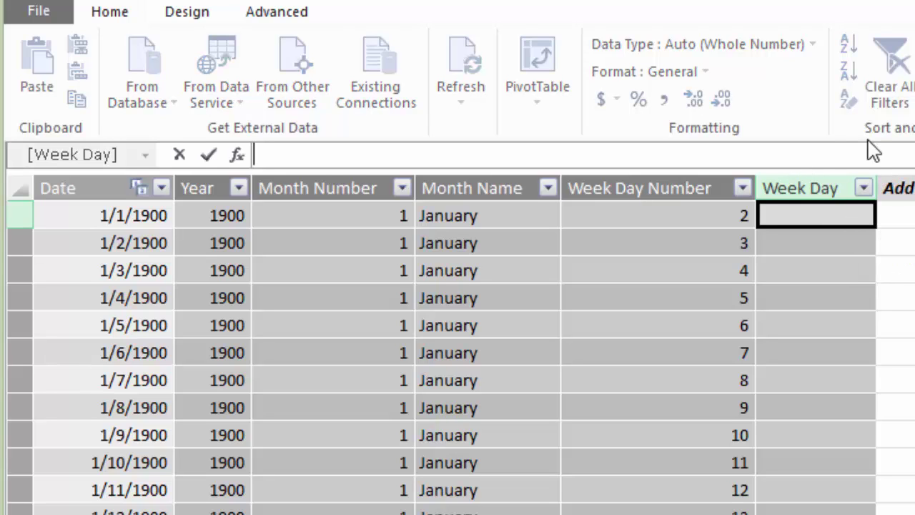
{"action": "type", "text": "=FO"}
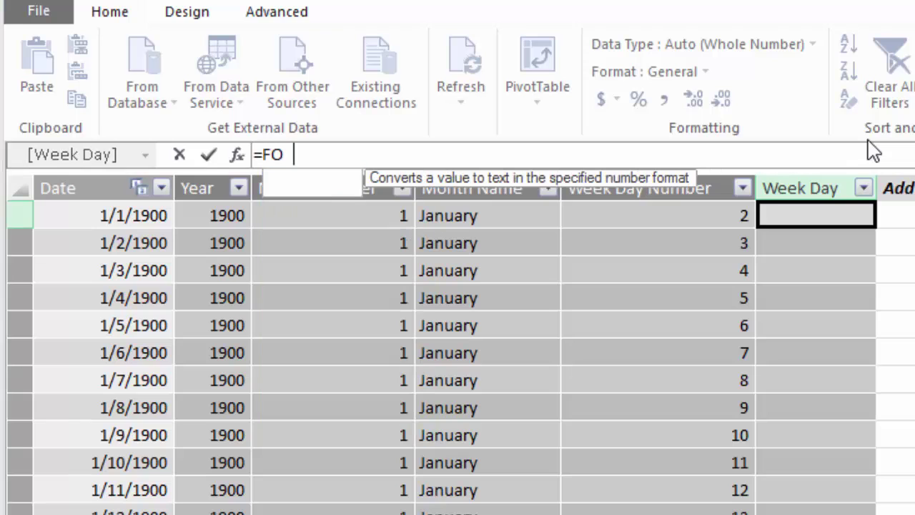
{"action": "type", "text": "RMAT("}
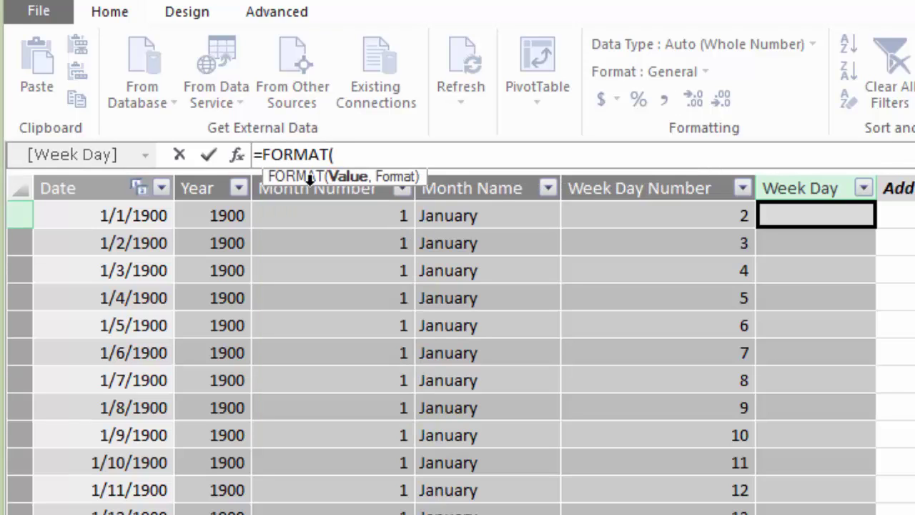
{"action": "left_click", "coordinate": [103, 187]}
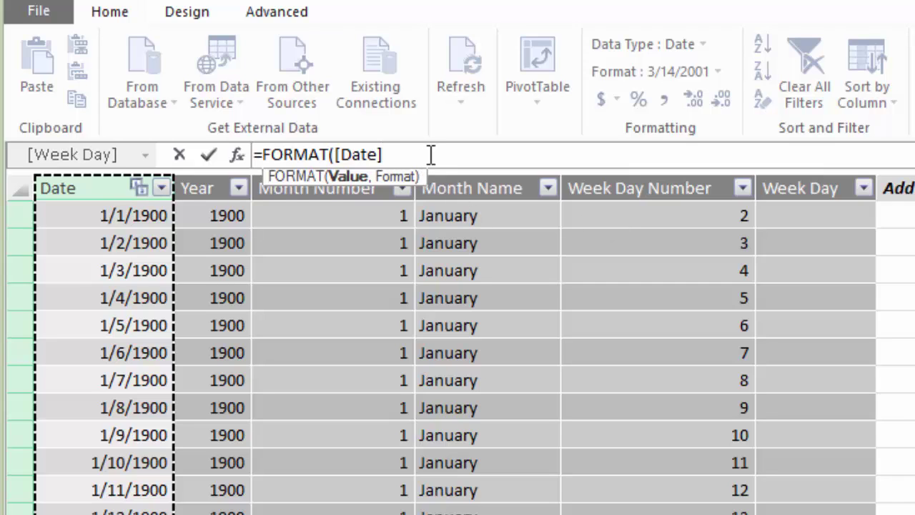
{"action": "type", "text": ", \"d"}
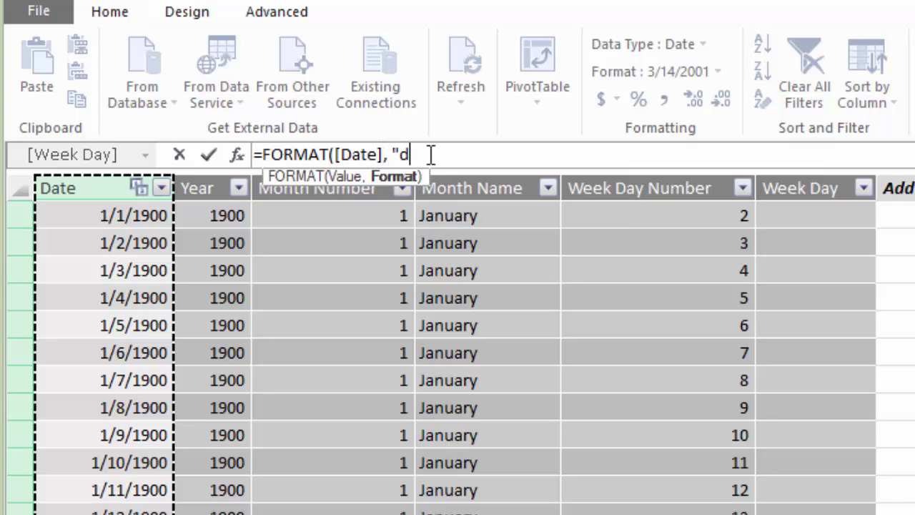
{"action": "type", "text": "ddd\")"}
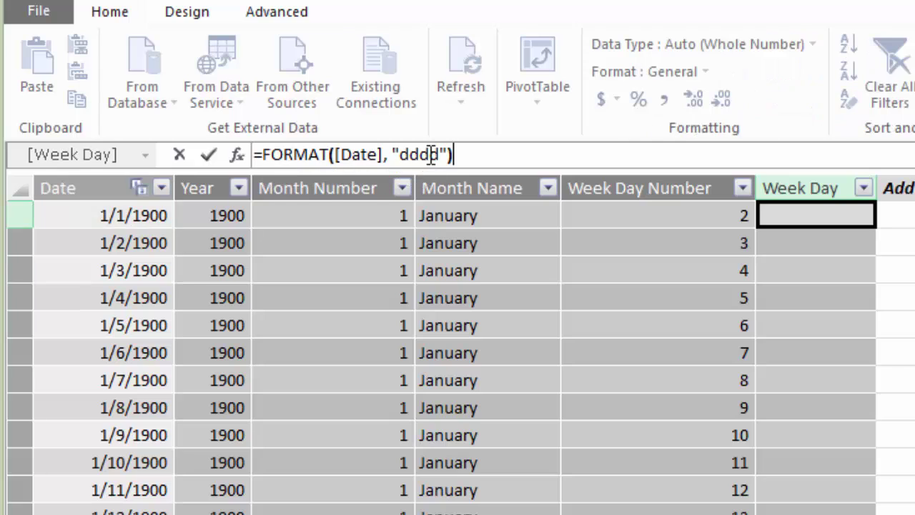
{"action": "key", "text": "Return"}
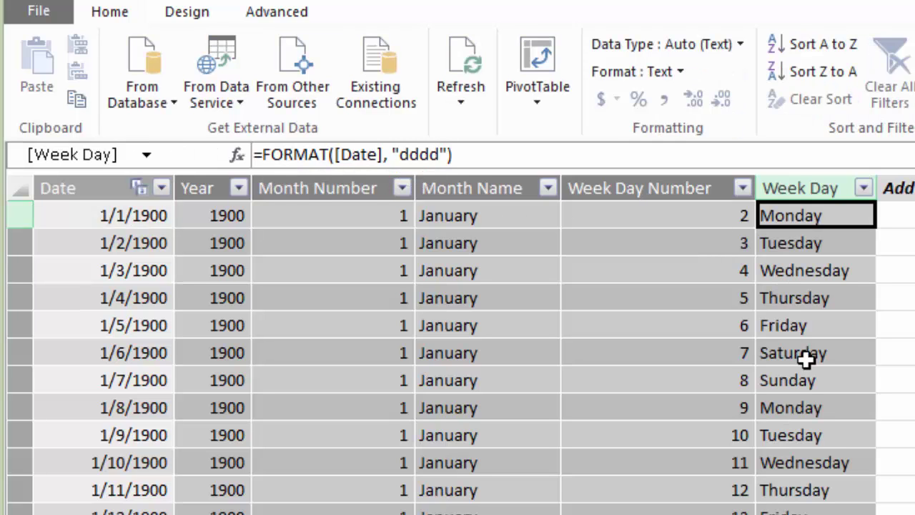
{"action": "left_click", "coordinate": [215, 194]}
- Switch the data grid to the Sightings table and enlarge the formula bar
{"action": "key", "text": "Left"}
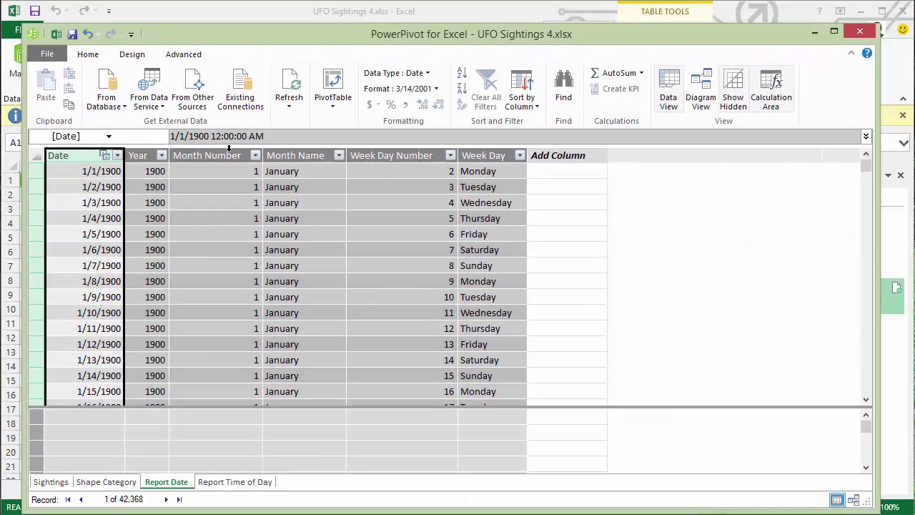
{"action": "left_click", "coordinate": [567, 415]}
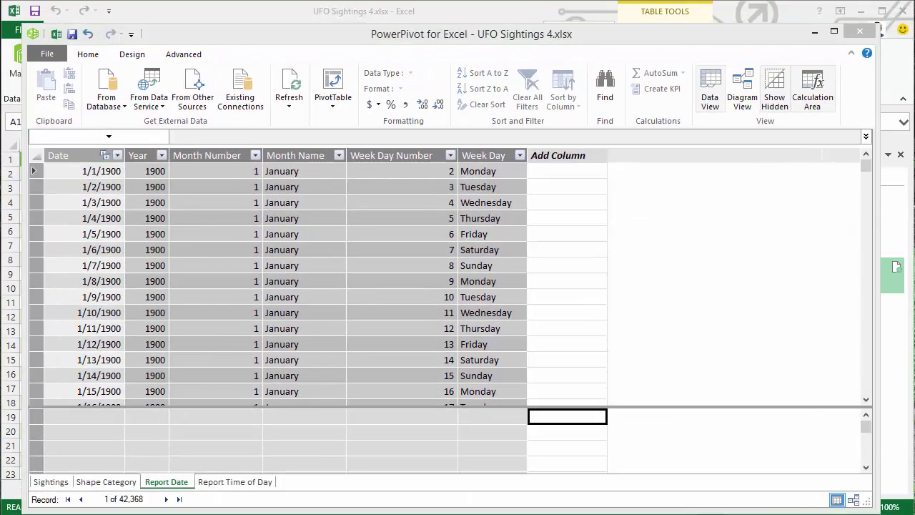
{"action": "left_click", "coordinate": [51, 482]}
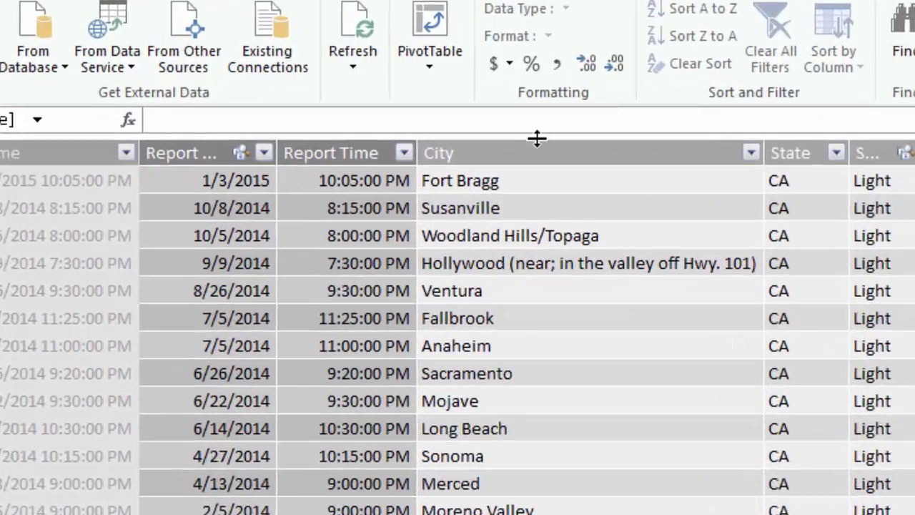
{"action": "left_click_drag", "start_coordinate": [393, 146], "coordinate": [417, 225]}
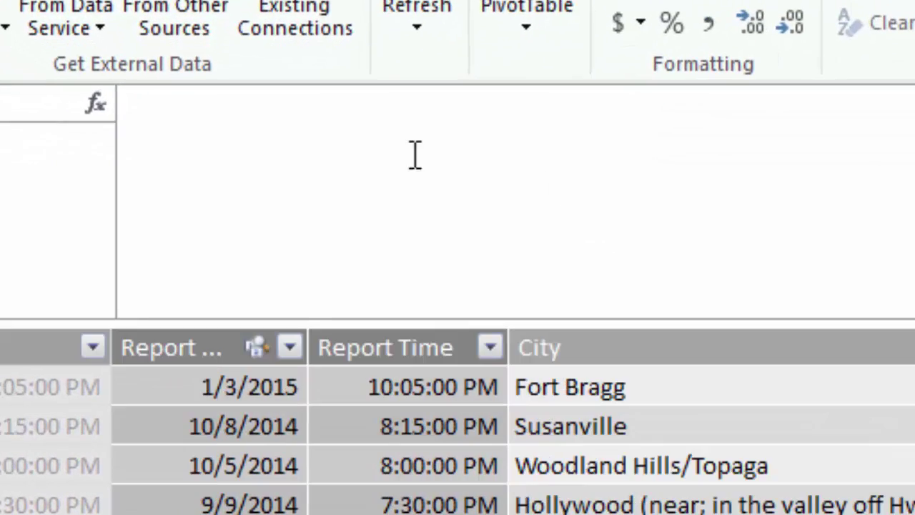
- Create the measure # Sightings:=COUNTROWS(Sightings) in the Sightings calculation area
{"action": "left_click", "coordinate": [415, 155]}
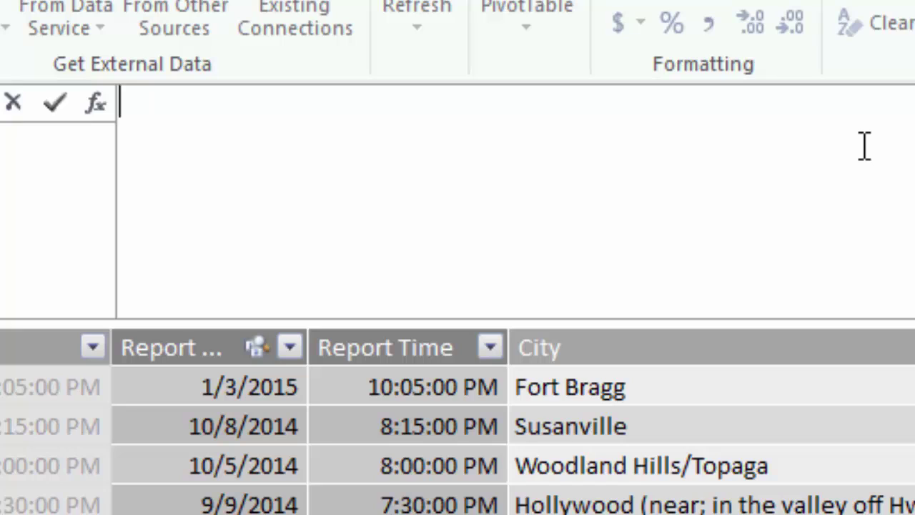
{"action": "type", "text": "# Sig"}
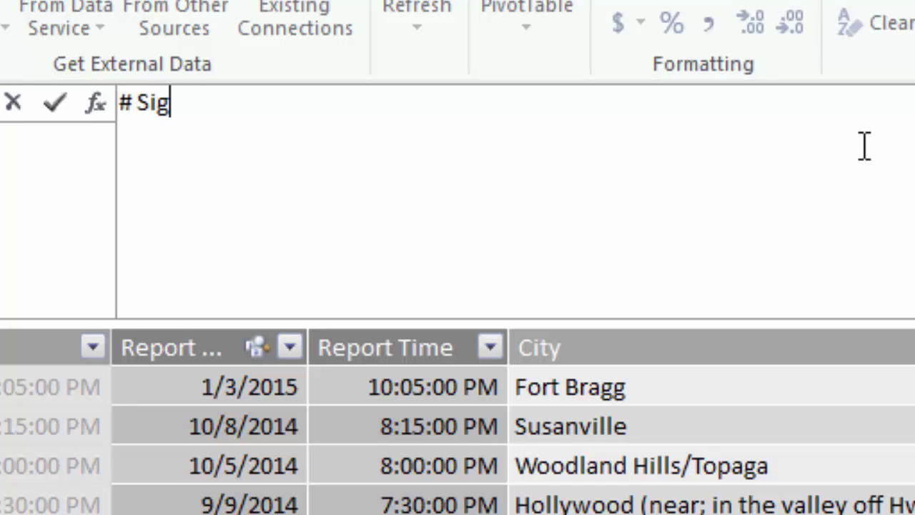
{"action": "type", "text": "htings"}
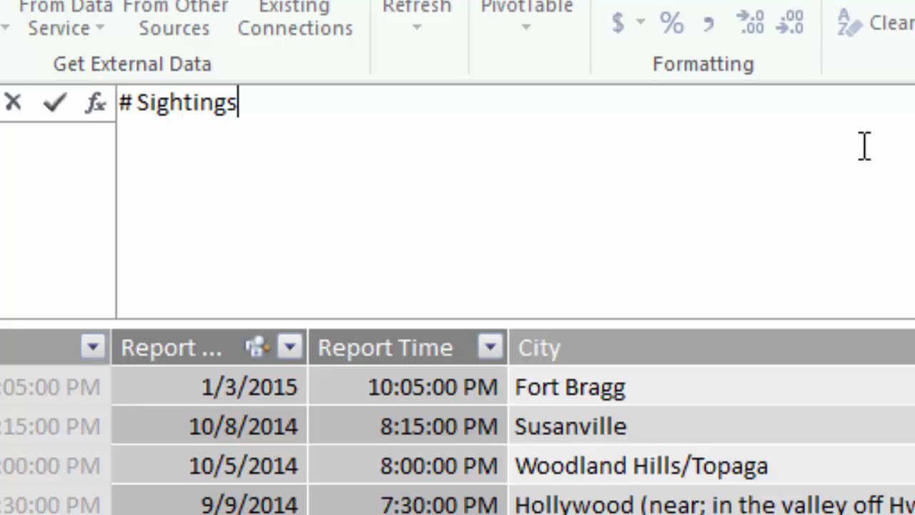
{"action": "type", "text": ":=CO"}
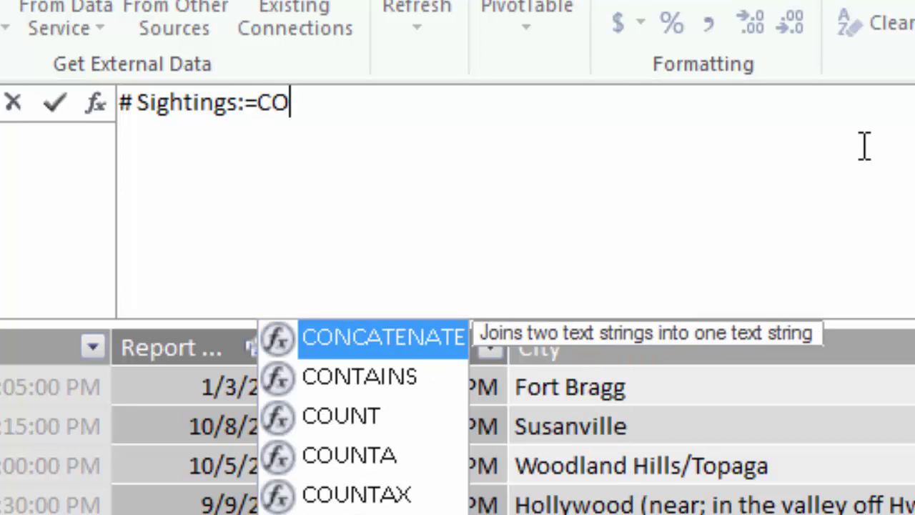
{"action": "type", "text": "UN"}
{"action": "key", "text": "Down"}
{"action": "key", "text": "Down"}
{"action": "key", "text": "Down"}
{"action": "key", "text": "Down"}
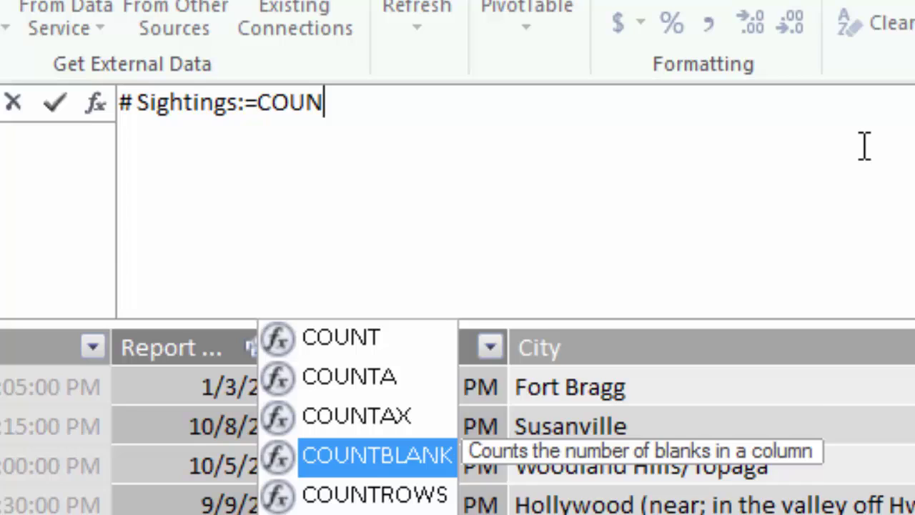
{"action": "key", "text": "Tab"}
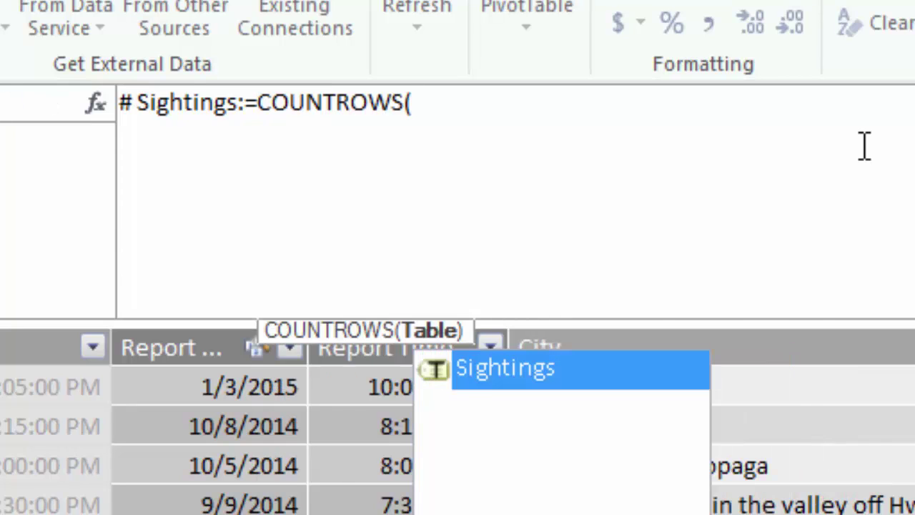
{"action": "type", "text": "Sigh"}
{"action": "key", "text": "Tab"}
{"action": "type", "text": ")"}
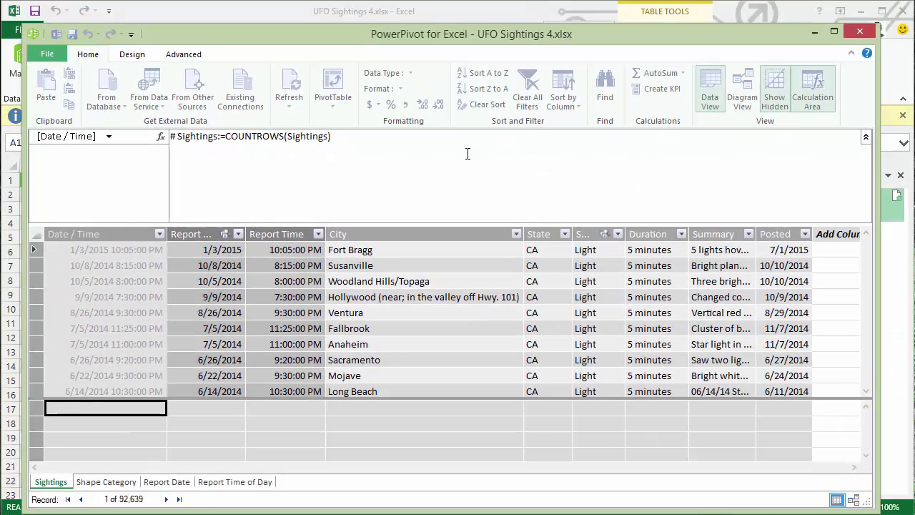
{"action": "key", "text": "Return"}
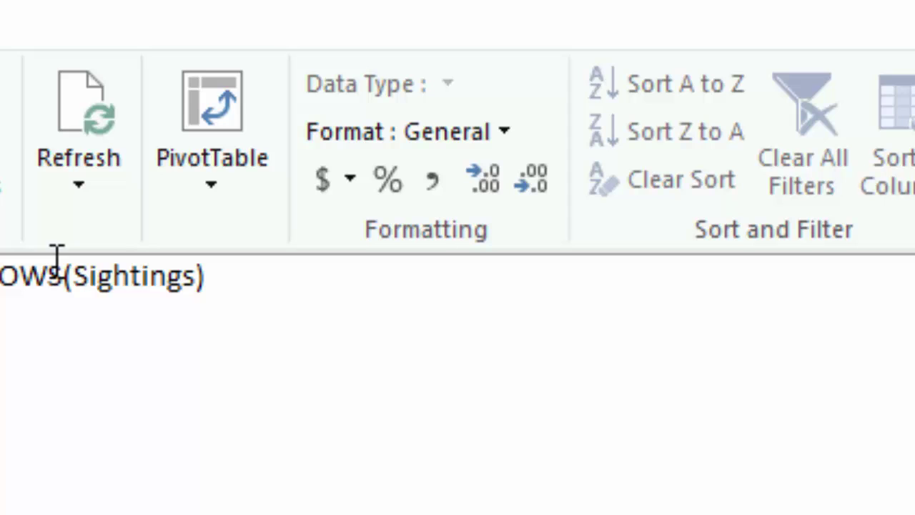
- Format # Sightings with Comma Style and no decimals (92,639), then go to Diagram View
{"action": "left_click", "coordinate": [424, 180]}
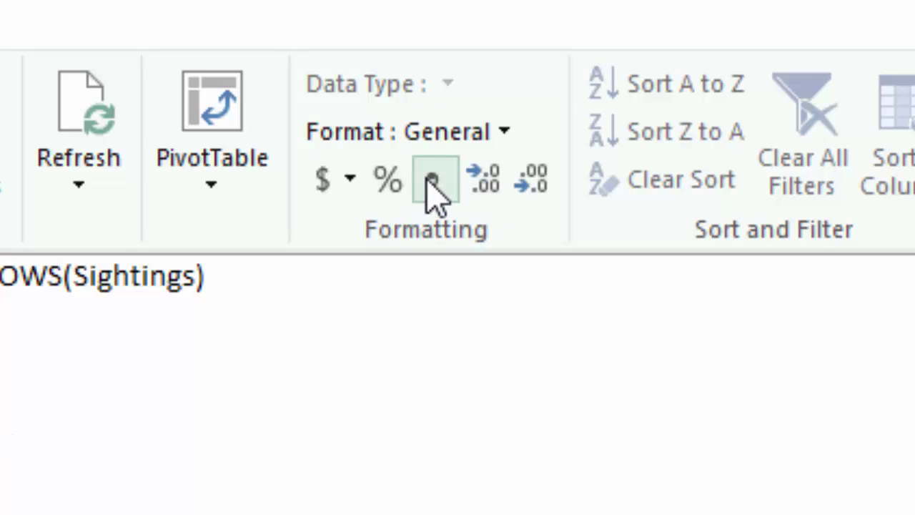
{"action": "left_click", "coordinate": [531, 197]}
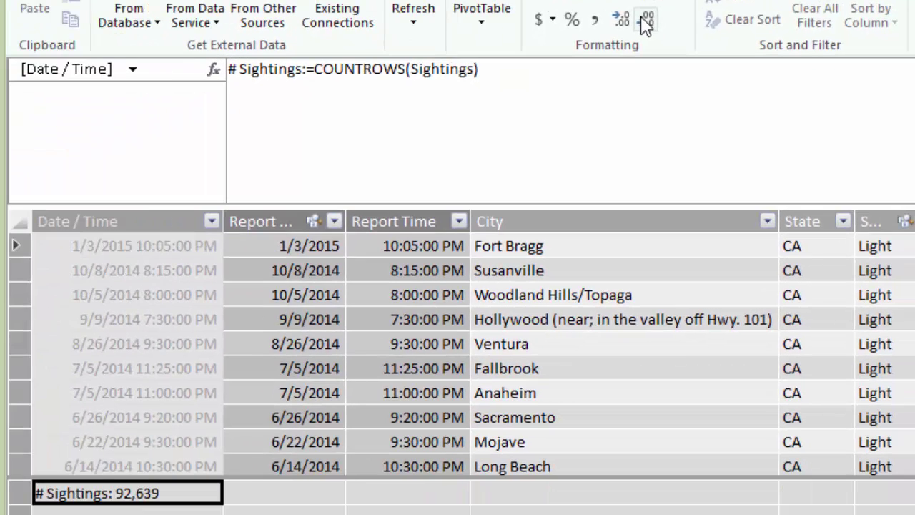
{"action": "key", "text": "Down"}
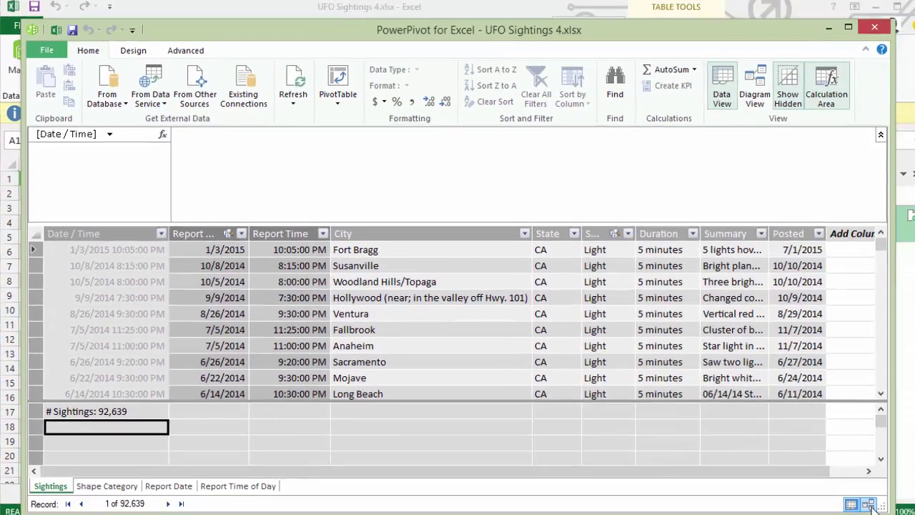
{"action": "left_click", "coordinate": [853, 499]}
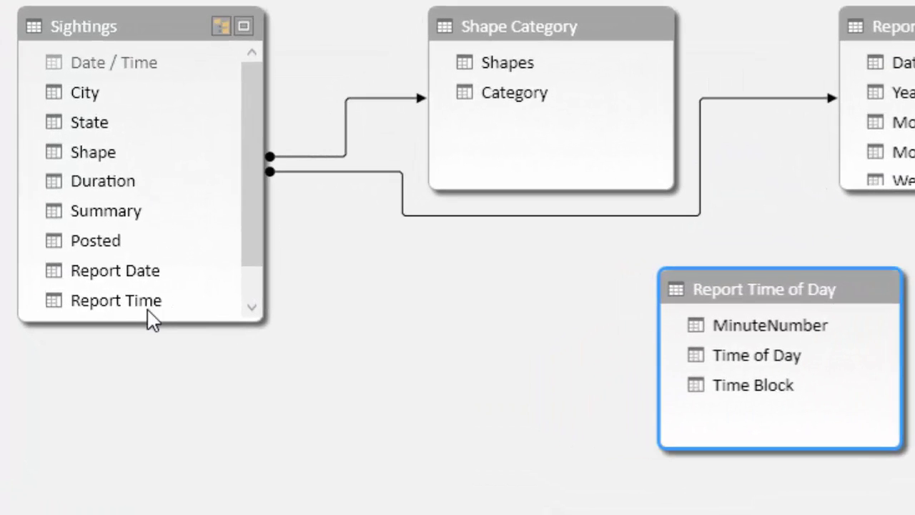
- Relate Sightings' Report Time to Time of Day and hide MinuteNumber from client tools
{"action": "left_click", "coordinate": [159, 350]}
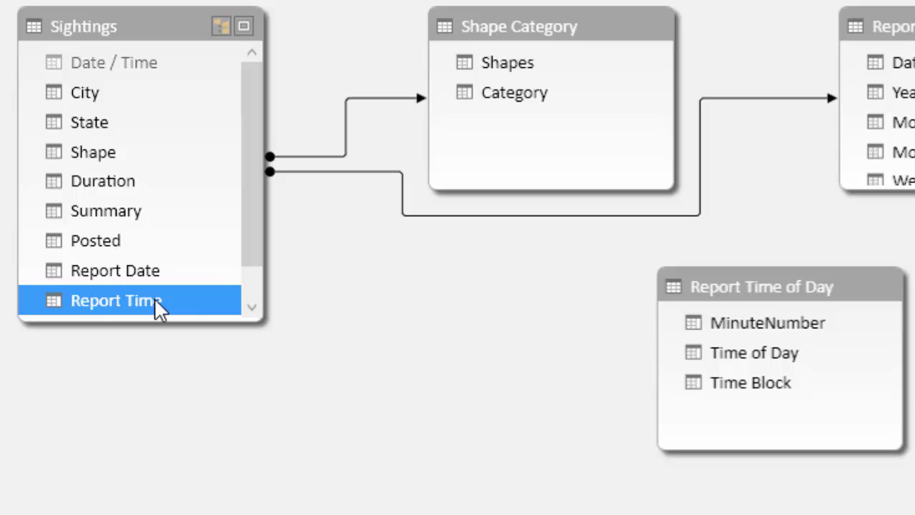
{"action": "left_click_drag", "start_coordinate": [196, 302], "coordinate": [743, 354]}
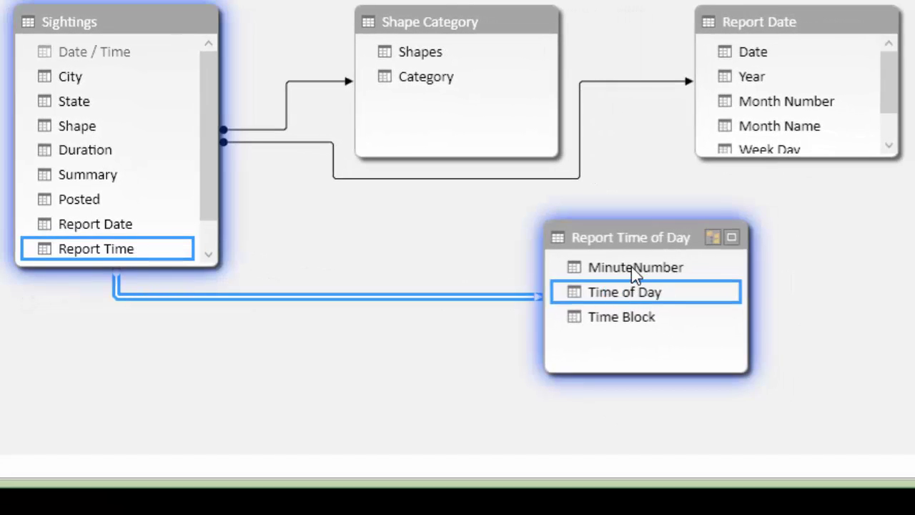
{"action": "left_click", "coordinate": [631, 267]}
{"action": "right_click", "coordinate": [631, 269]}
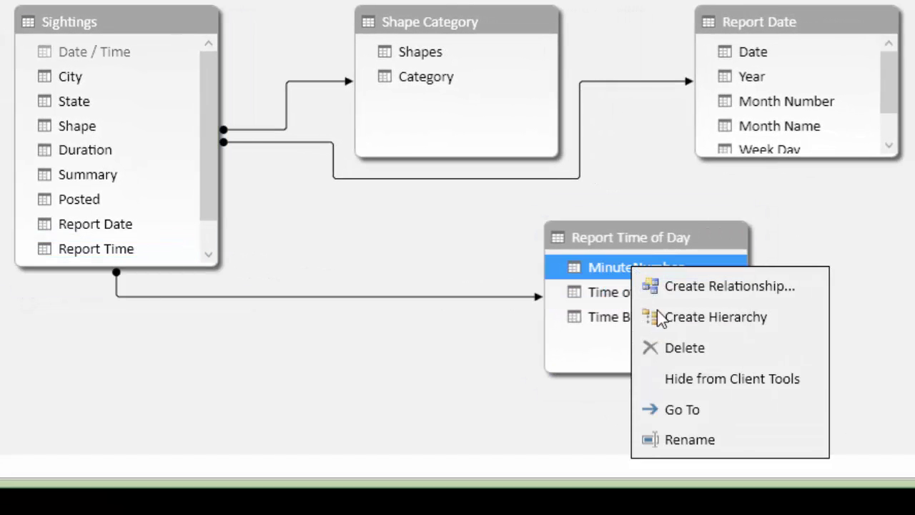
{"action": "left_click", "coordinate": [753, 379]}
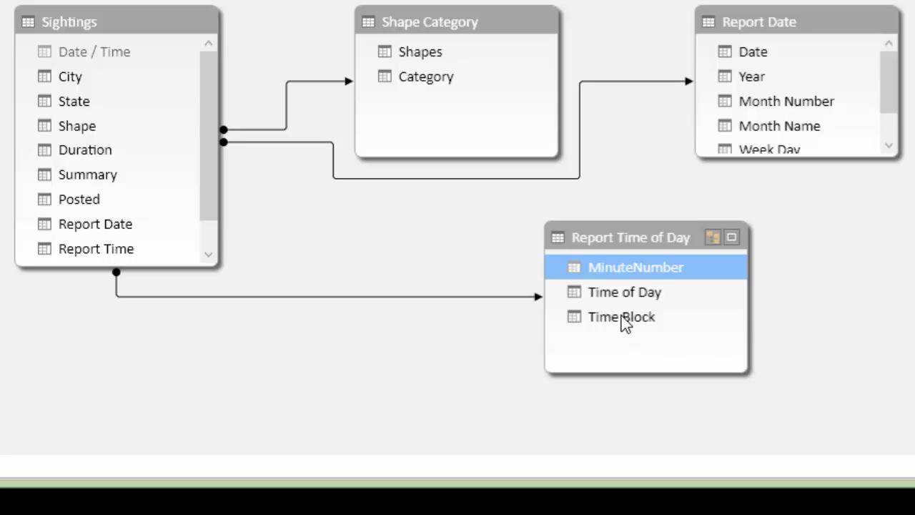
- Create a hierarchy named Time Hierarchy from the Time Block field
{"action": "right_click", "coordinate": [640, 321]}
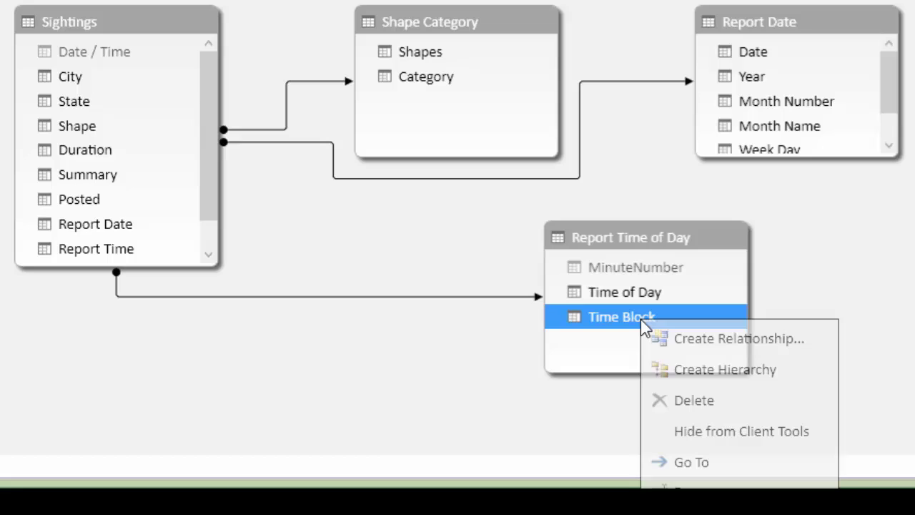
{"action": "left_click", "coordinate": [713, 369]}
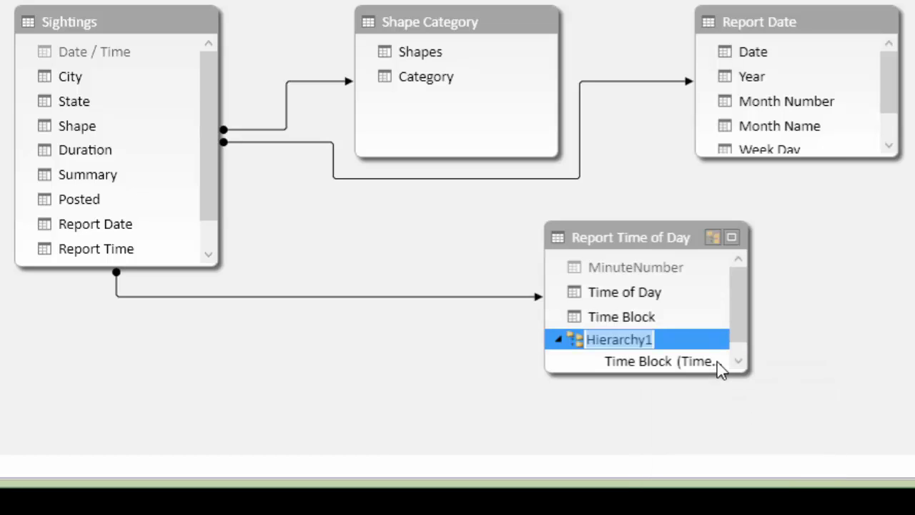
{"action": "type", "text": "Time"}
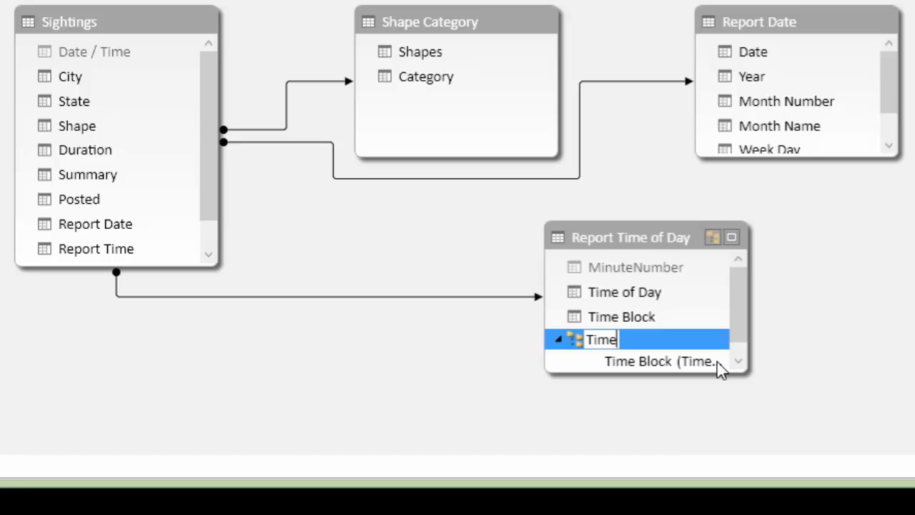
{"action": "type", "text": " Hie"}
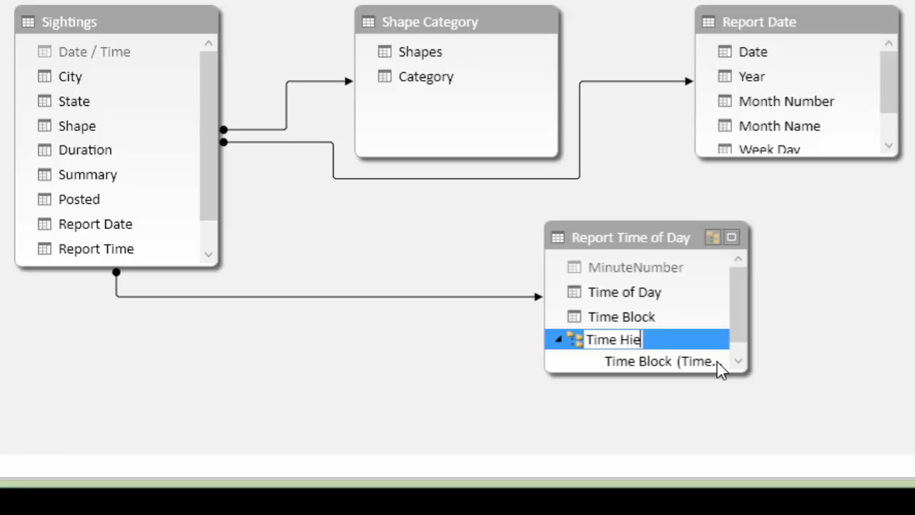
{"action": "type", "text": "rarchy"}
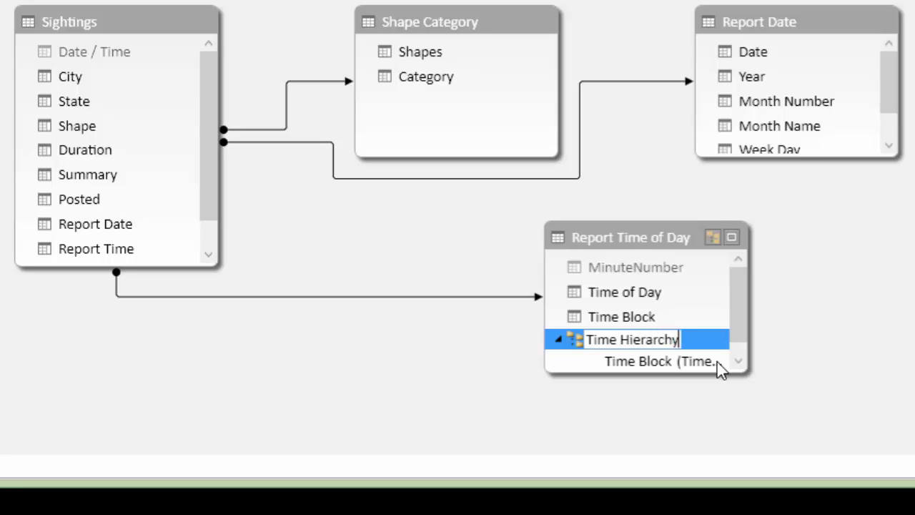
{"action": "key", "text": "Return"}
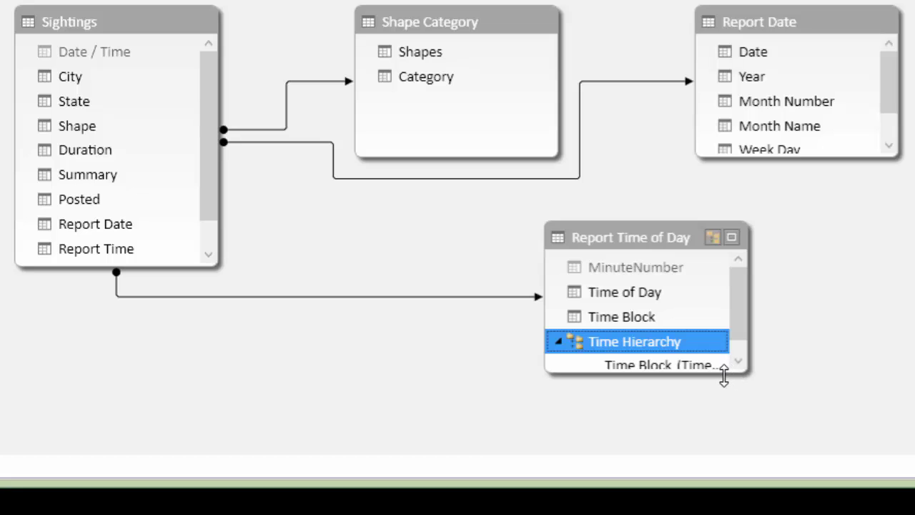
- Add Time of Day below Time Block in Time Hierarchy and enlarge the Report Date table
{"action": "left_click_drag", "start_coordinate": [721, 377], "coordinate": [705, 330]}
{"action": "left_click", "coordinate": [664, 293]}
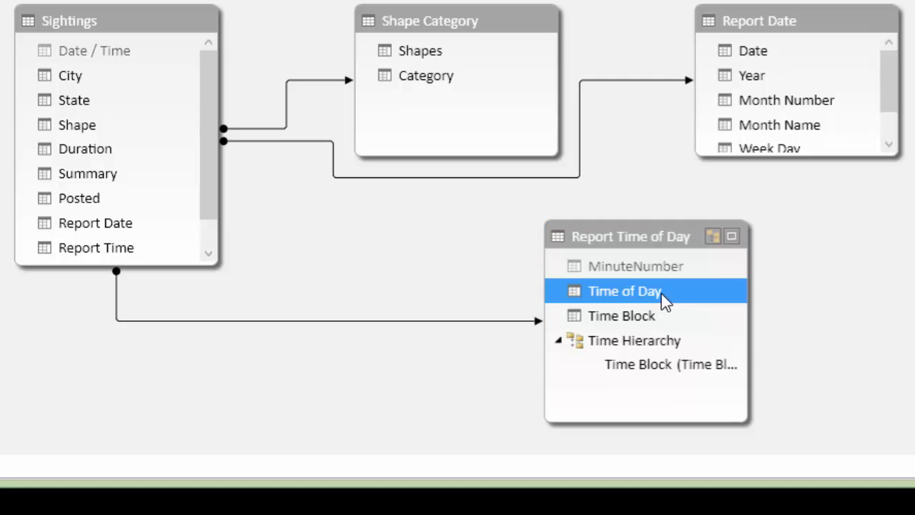
{"action": "left_click_drag", "start_coordinate": [663, 294], "coordinate": [729, 386]}
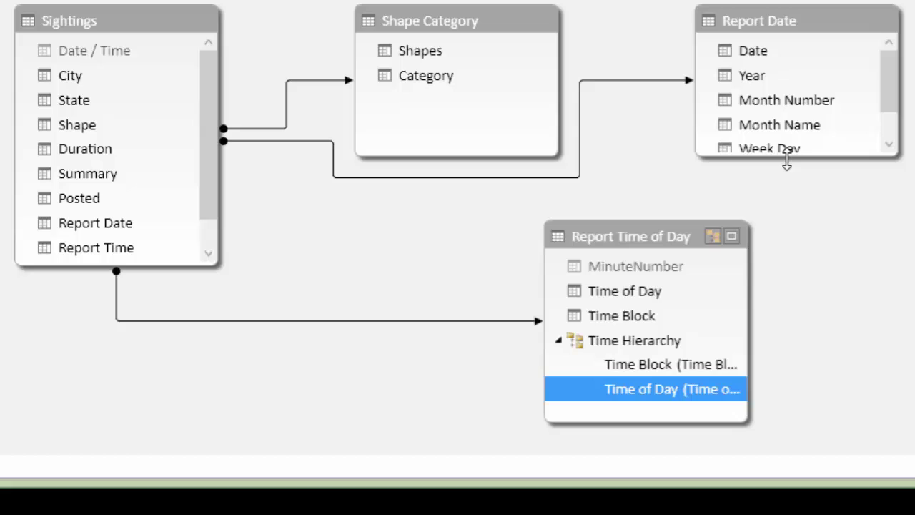
{"action": "left_click_drag", "start_coordinate": [786, 159], "coordinate": [802, 253]}
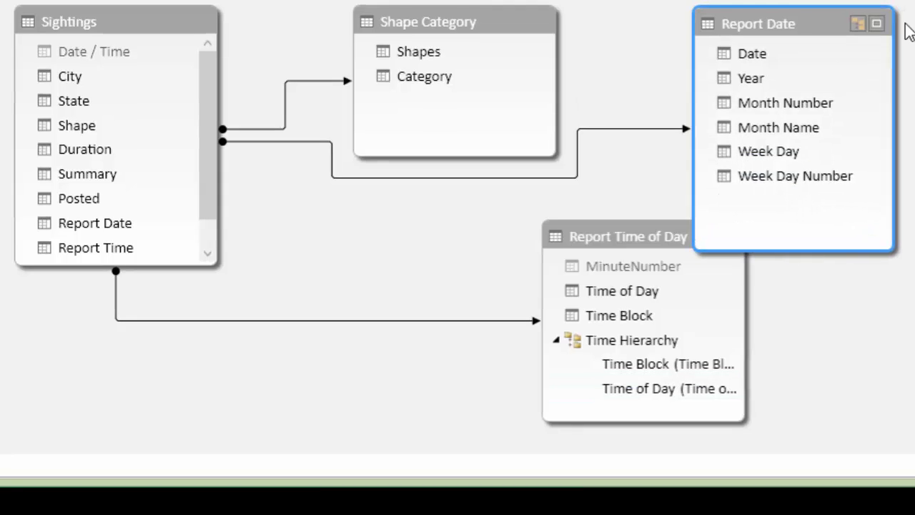
- Create a hierarchy named Reporting Calendar from the Year field of Report Date
{"action": "left_click", "coordinate": [770, 82]}
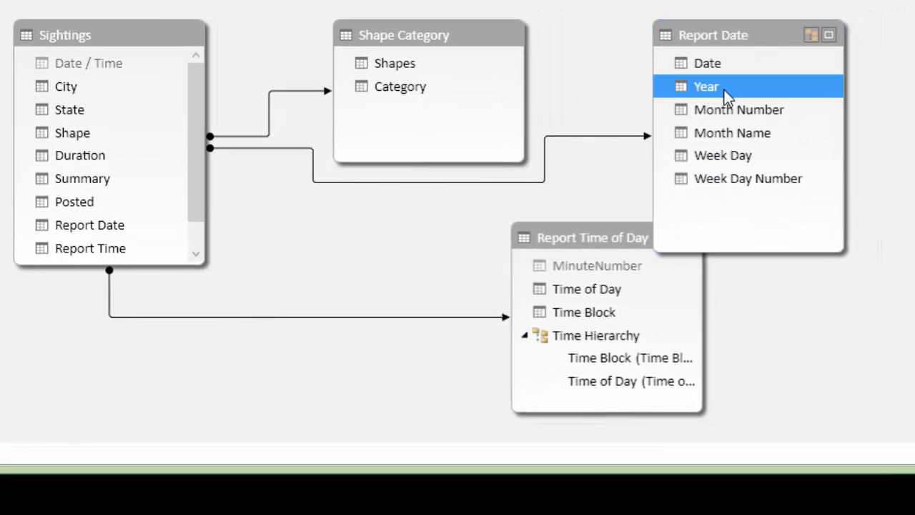
{"action": "right_click", "coordinate": [725, 90]}
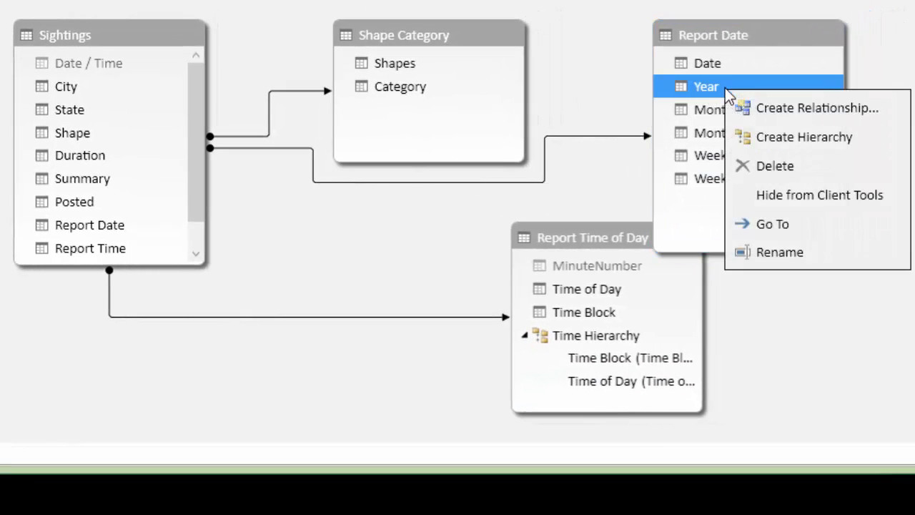
{"action": "left_click", "coordinate": [863, 143]}
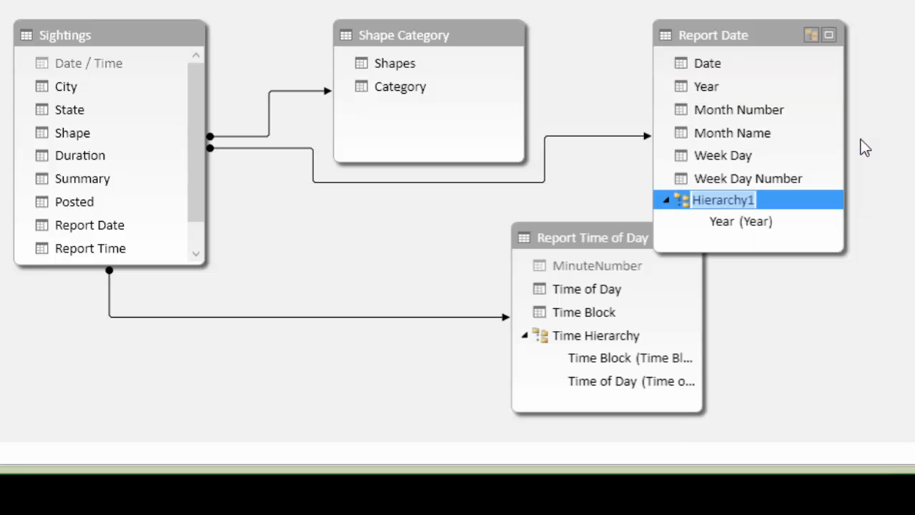
{"action": "type", "text": "Calenda"}
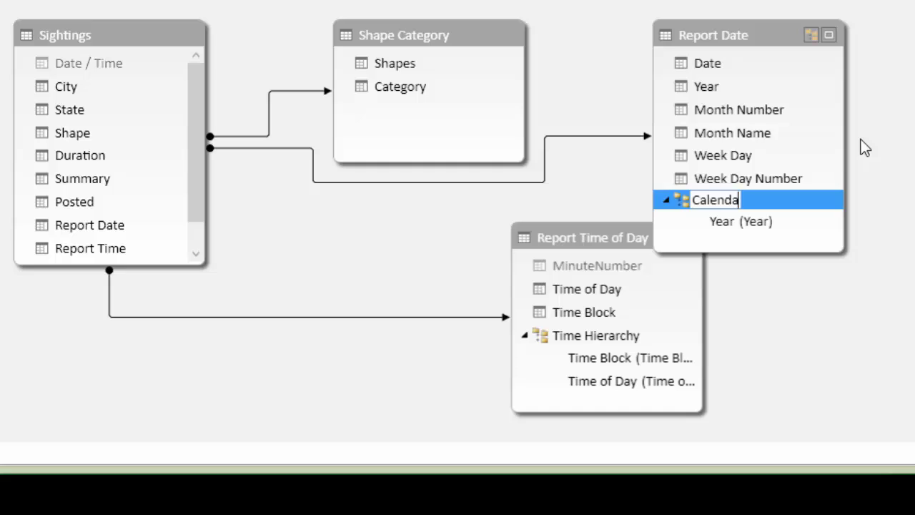
{"action": "type", "text": "r"}
{"action": "key", "text": "Home"}
{"action": "type", "text": "Report"}
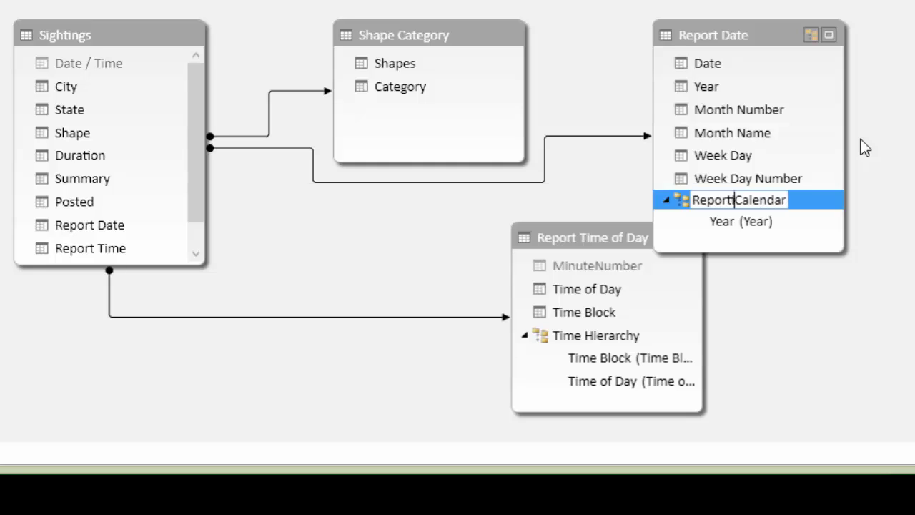
{"action": "type", "text": "ing"}
{"action": "key", "text": "Return"}
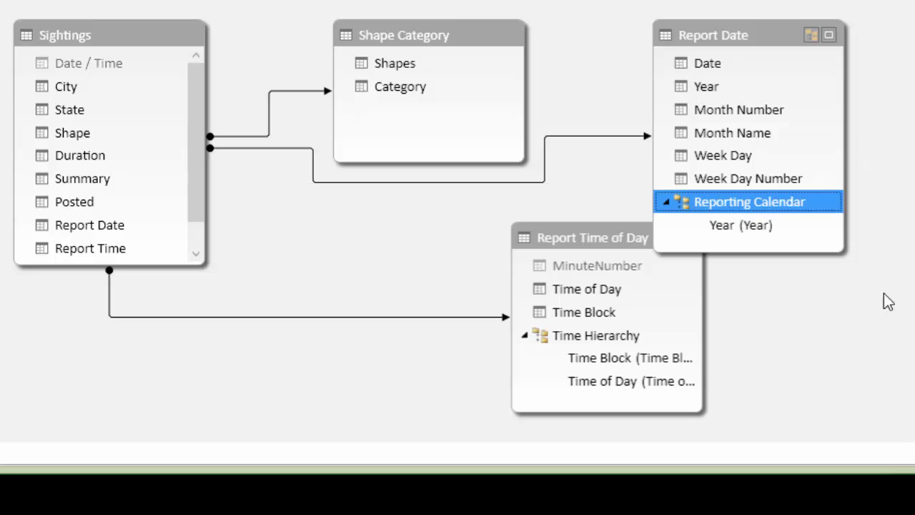
- Add Month Name and then Date as levels below Year in Reporting Calendar
{"action": "left_click_drag", "start_coordinate": [765, 139], "coordinate": [806, 221]}
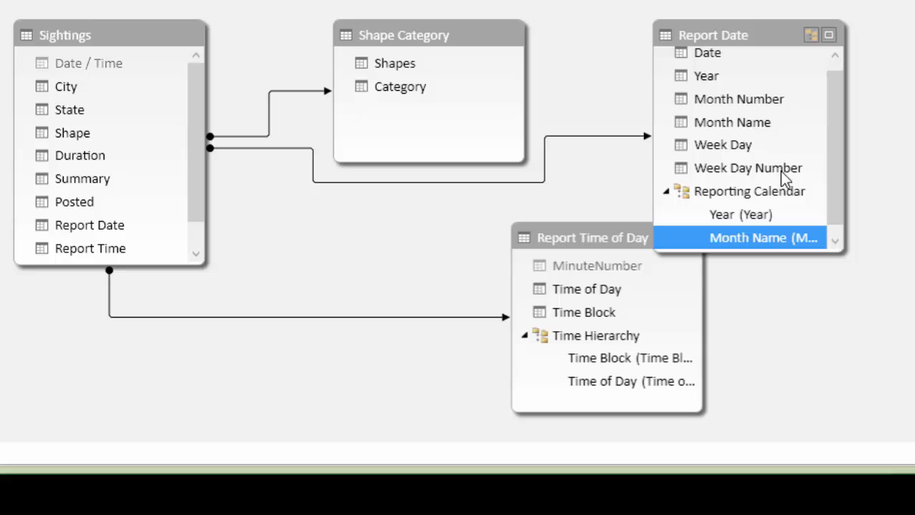
{"action": "left_click", "coordinate": [713, 76]}
{"action": "left_click", "coordinate": [709, 55]}
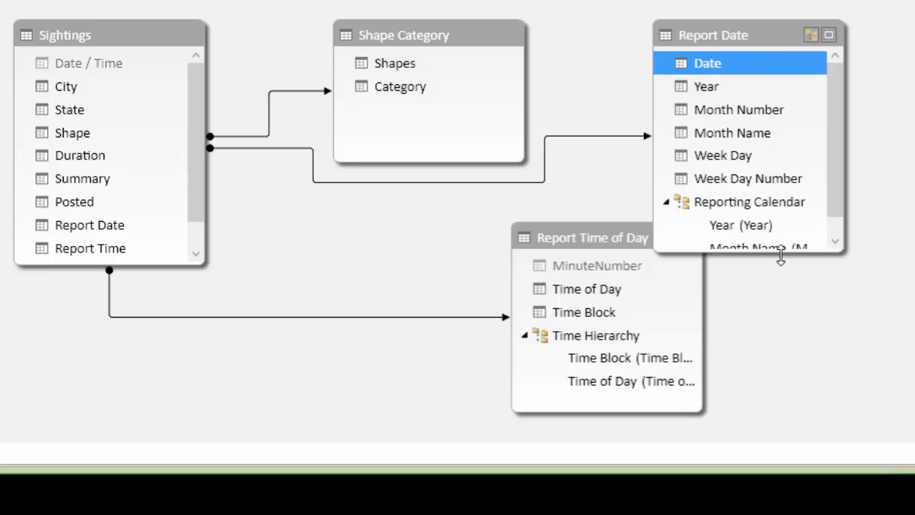
{"action": "left_click_drag", "start_coordinate": [779, 255], "coordinate": [800, 311]}
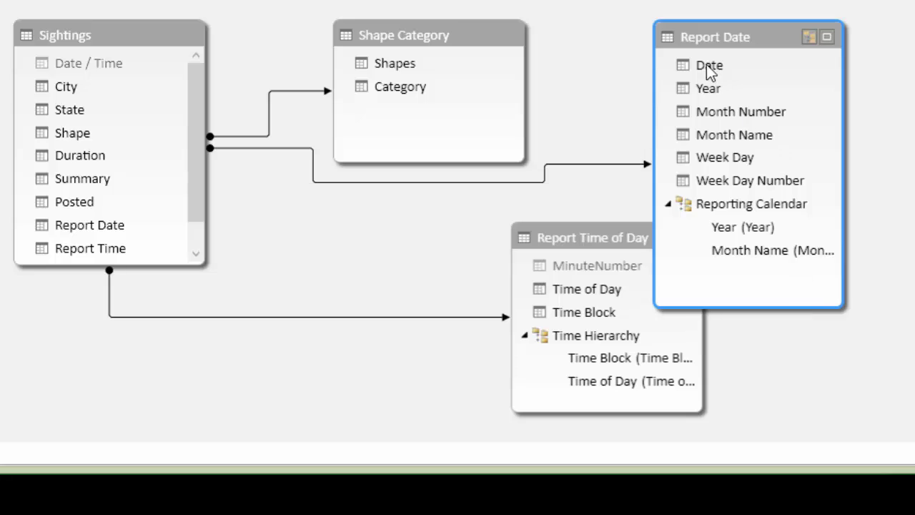
{"action": "left_click_drag", "start_coordinate": [706, 65], "coordinate": [835, 258]}
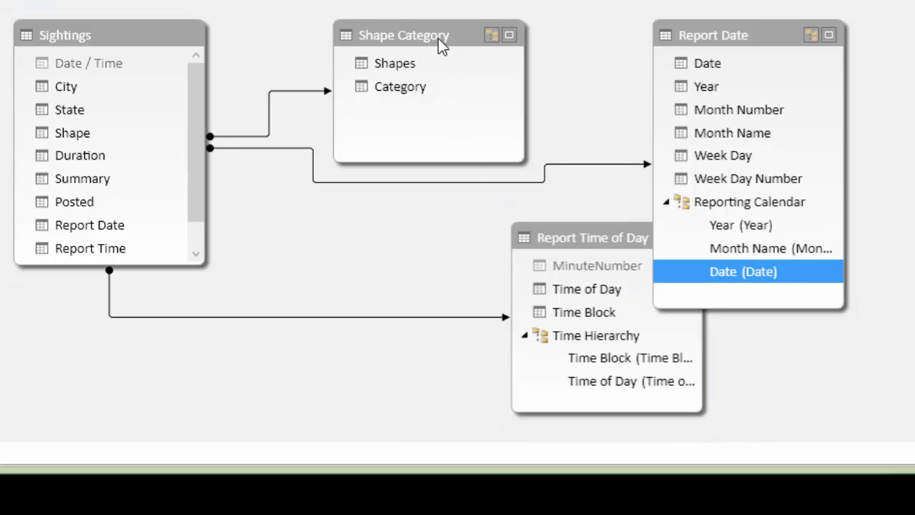
- Create a Shape Category hierarchy from Category and add Shapes as the level below
{"action": "left_click_drag", "start_coordinate": [440, 40], "coordinate": [441, 43]}
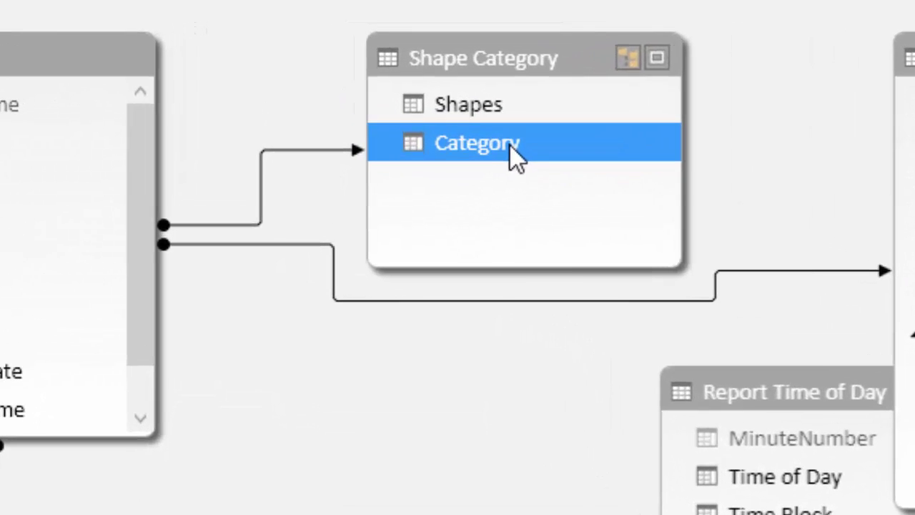
{"action": "right_click", "coordinate": [423, 90]}
{"action": "left_click", "coordinate": [709, 227]}
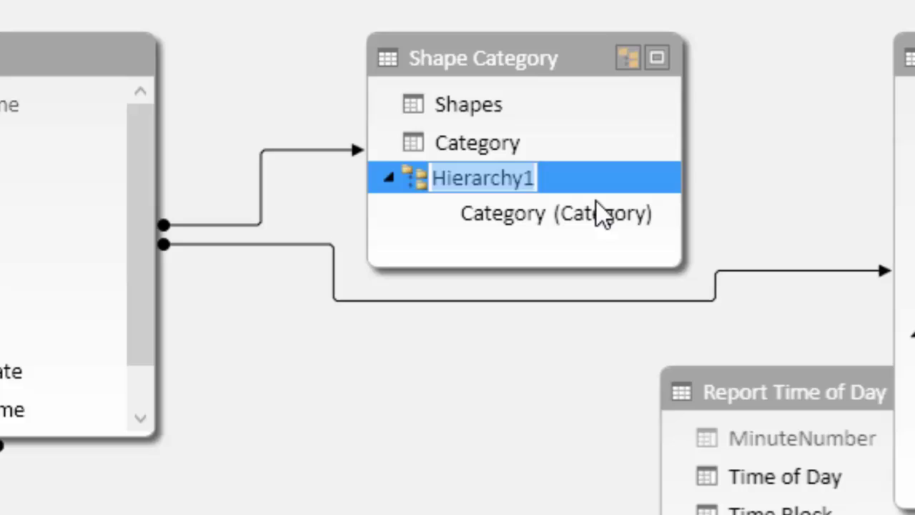
{"action": "type", "text": "Shar"}
{"action": "key", "text": "BackSpace"}
{"action": "type", "text": "pe "}
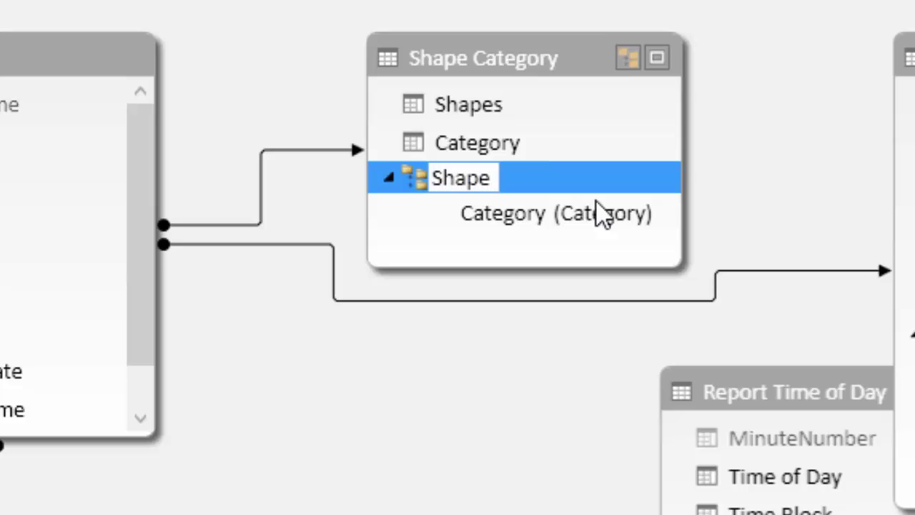
{"action": "type", "text": "Categ"}
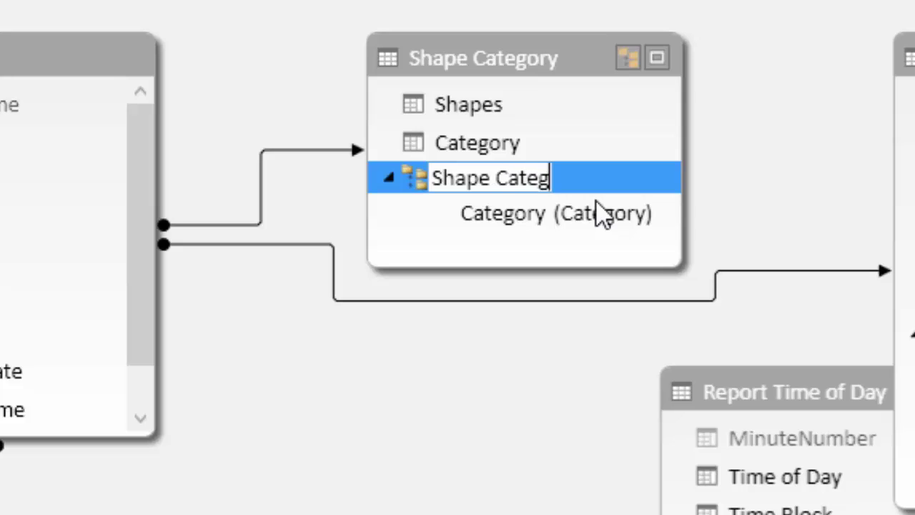
{"action": "type", "text": "ory"}
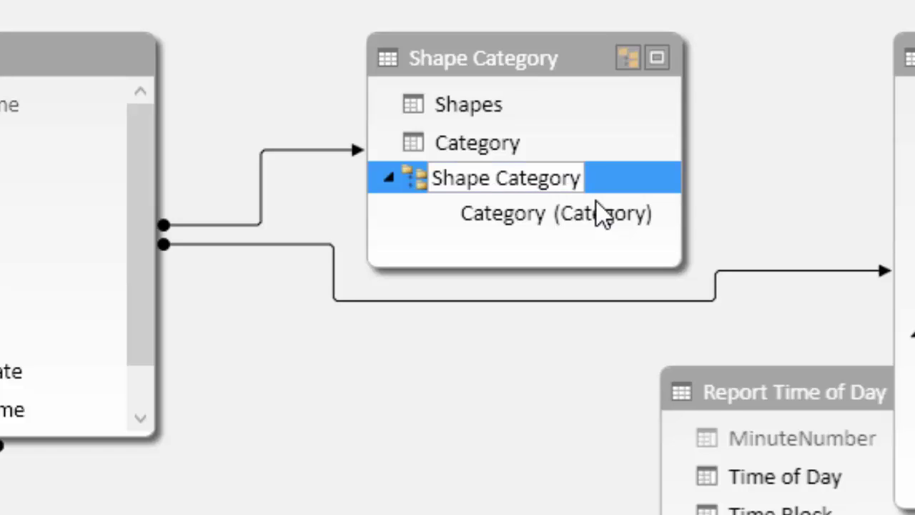
{"action": "key", "text": "Return"}
{"action": "left_click_drag", "start_coordinate": [511, 107], "coordinate": [640, 234]}
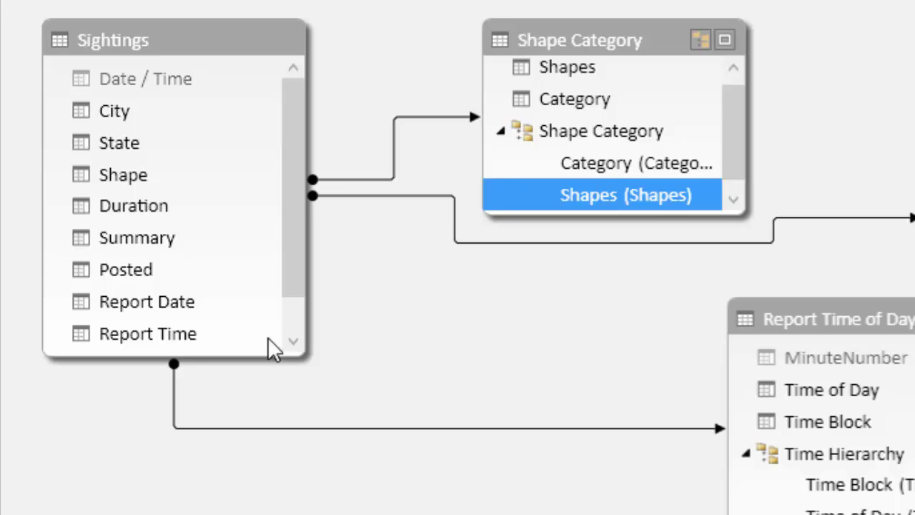
- Enlarge the Sightings table and create a hierarchy named Geography from the State field
{"action": "left_click_drag", "start_coordinate": [245, 357], "coordinate": [234, 414]}
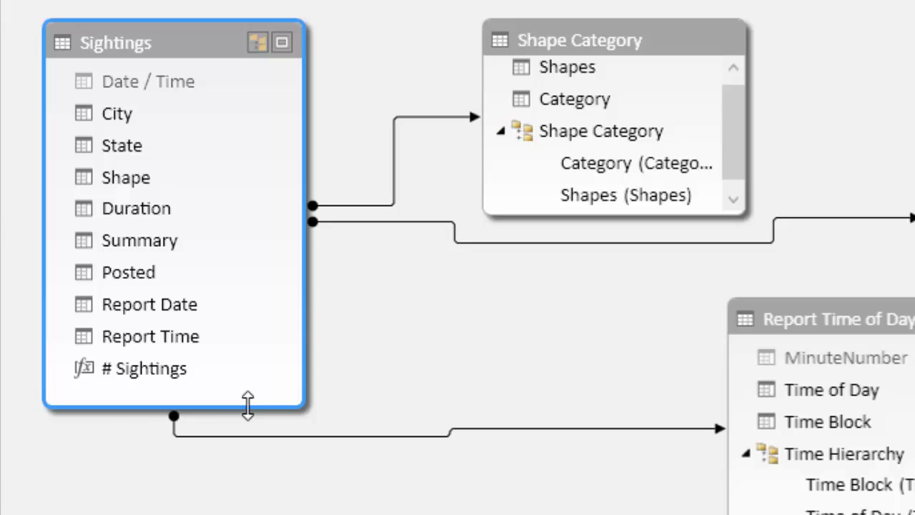
{"action": "left_click_drag", "start_coordinate": [158, 412], "coordinate": [174, 402]}
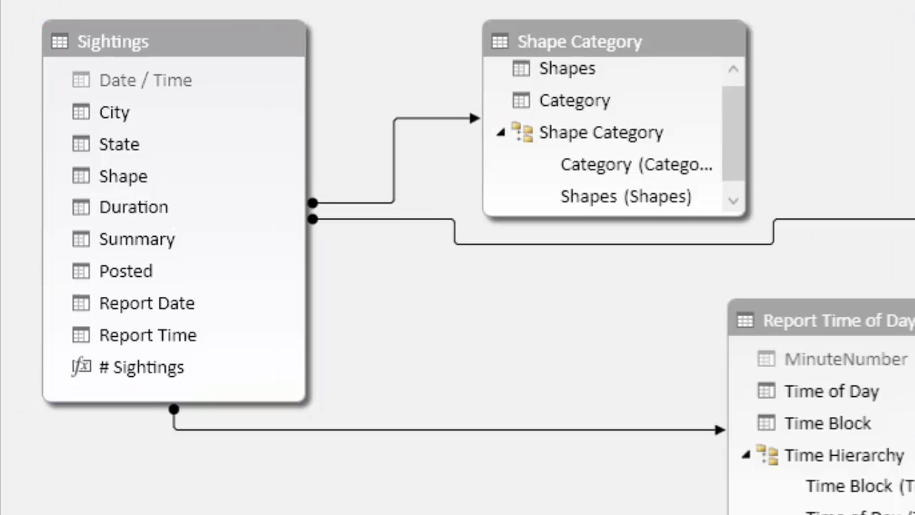
{"action": "mouse_move", "coordinate": [174, 138]}
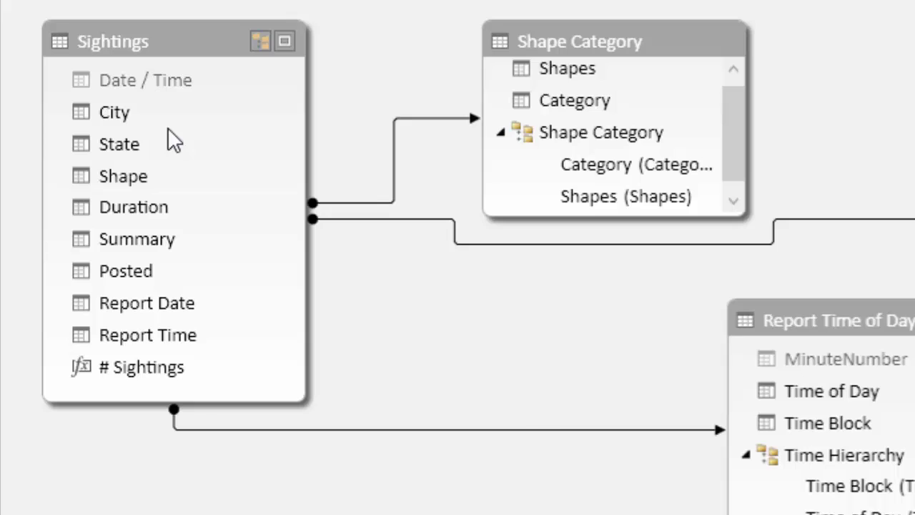
{"action": "left_click", "coordinate": [123, 149]}
{"action": "right_click", "coordinate": [123, 148]}
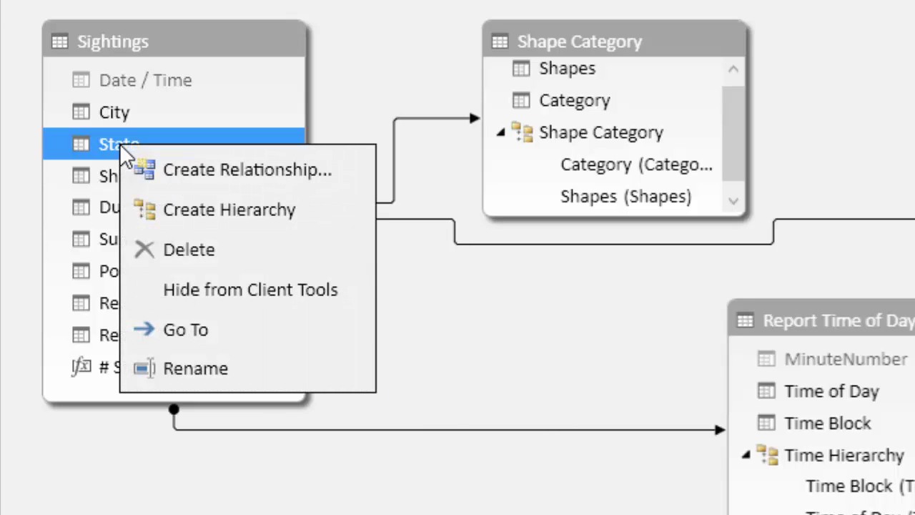
{"action": "left_click", "coordinate": [346, 215]}
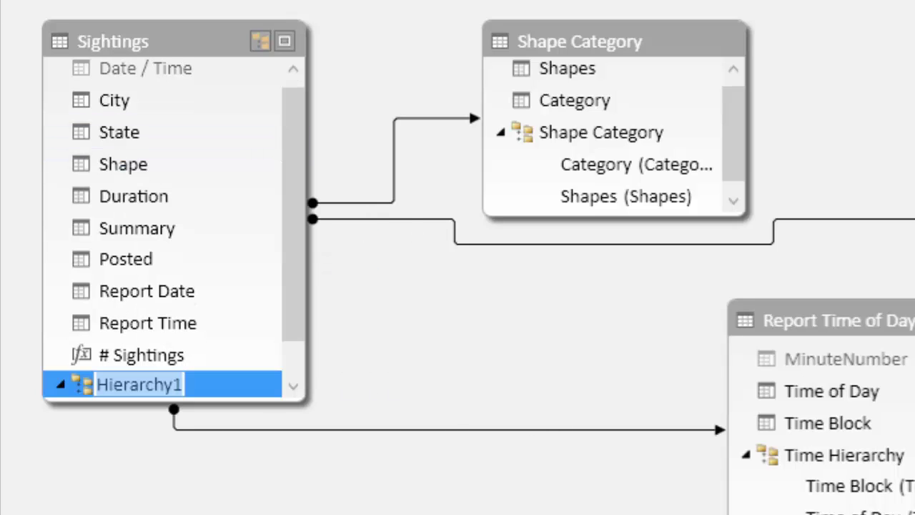
{"action": "type", "text": "G"}
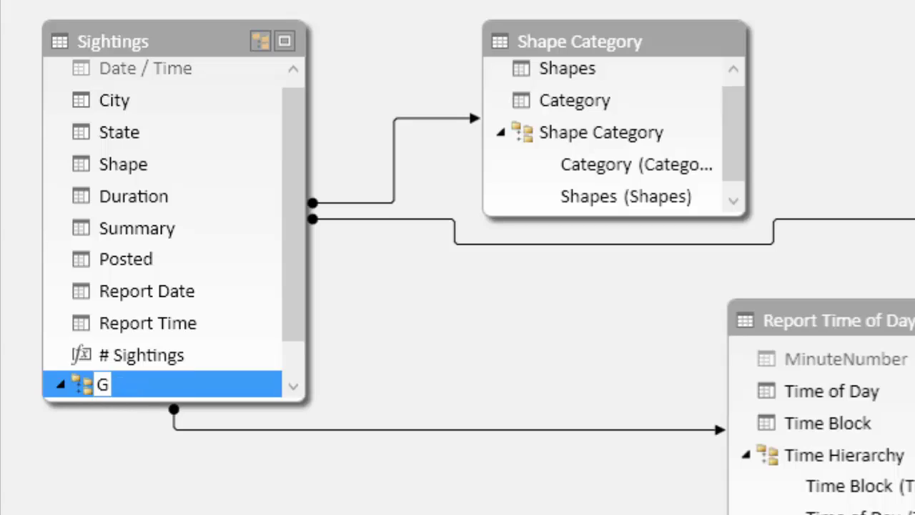
{"action": "type", "text": "eograph"}
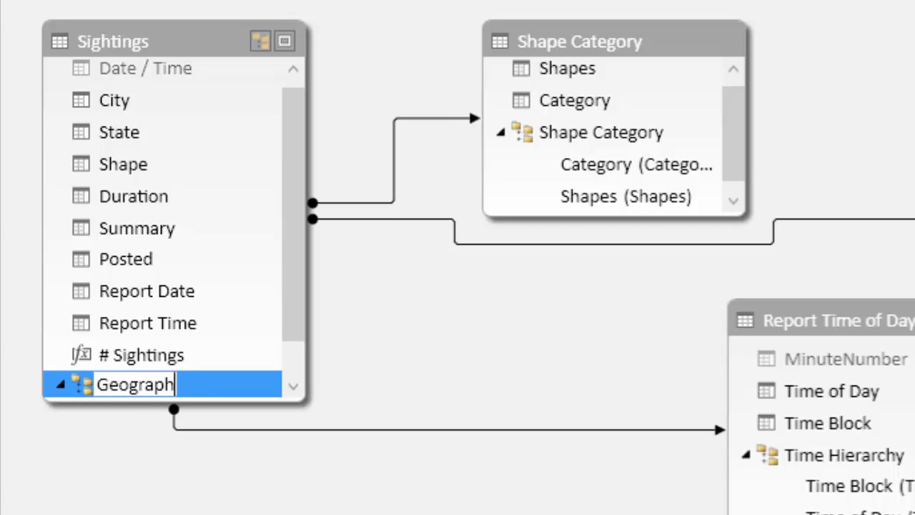
{"action": "type", "text": "u"}
{"action": "key", "text": "BackSpace"}
{"action": "type", "text": "y"}
{"action": "key", "text": "Return"}
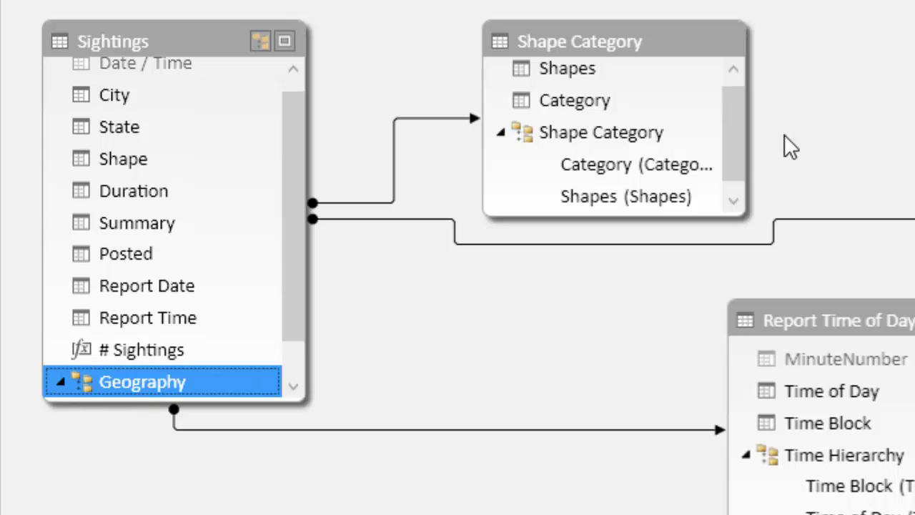
- Enlarge Sightings and add City below State in the Geography hierarchy
{"action": "left_click", "coordinate": [218, 403]}
{"action": "left_click_drag", "start_coordinate": [216, 447], "coordinate": [229, 484]}
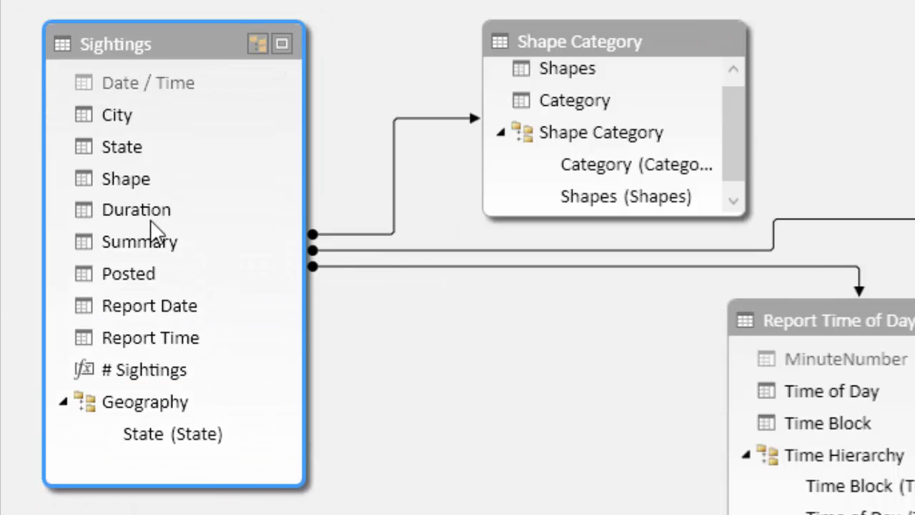
{"action": "left_click_drag", "start_coordinate": [124, 121], "coordinate": [388, 473]}
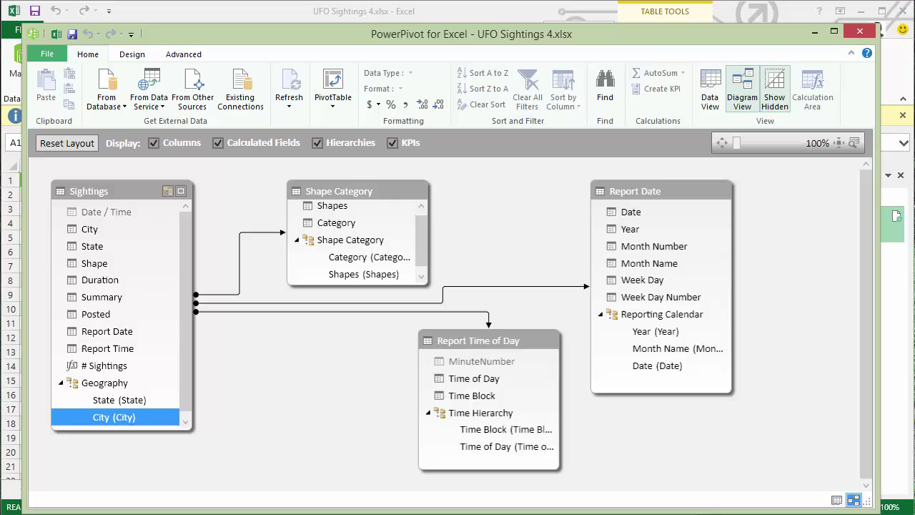
{"action": "left_click", "coordinate": [98, 318]}
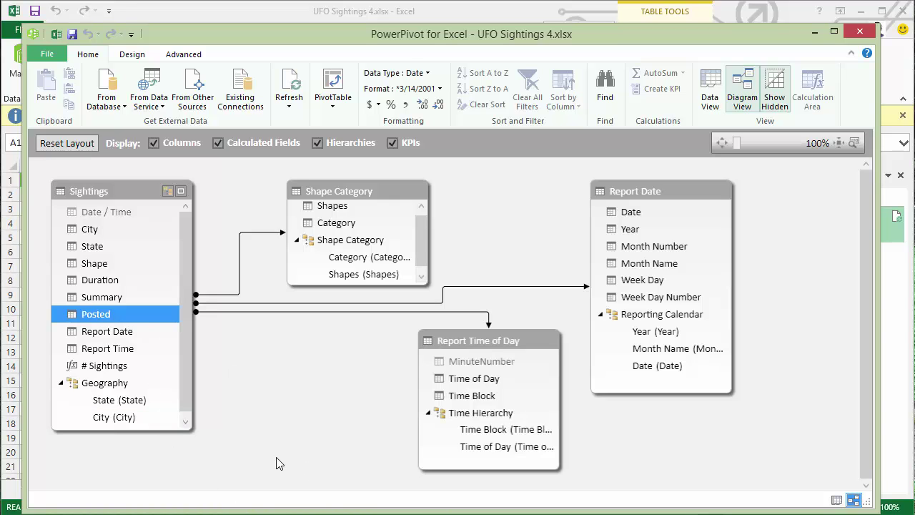